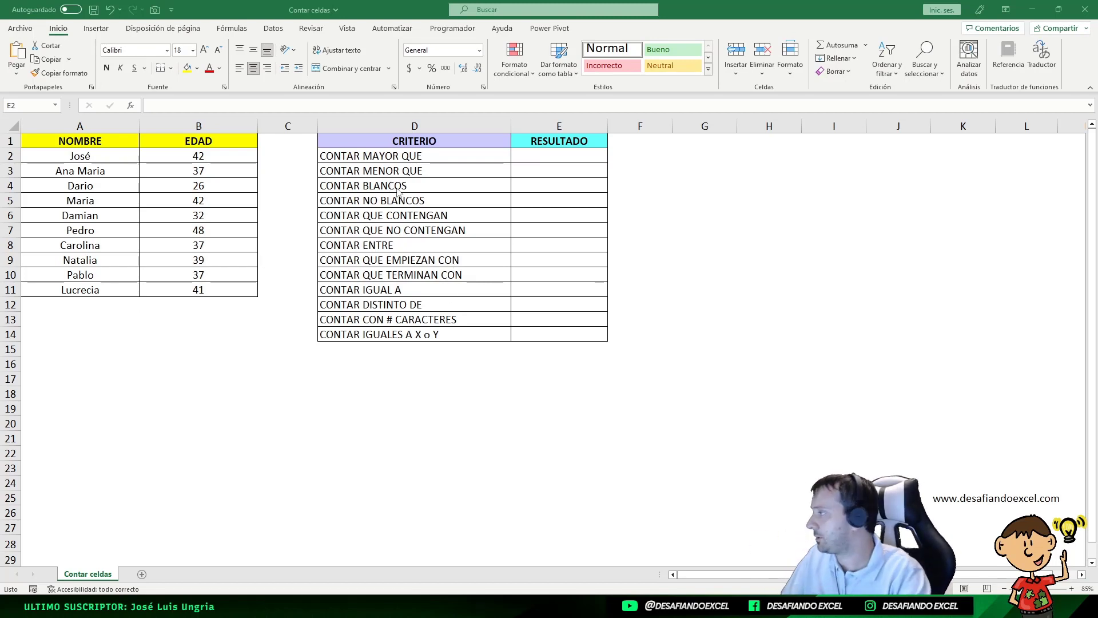
{"action": "left_click", "coordinate": [136, 156]}
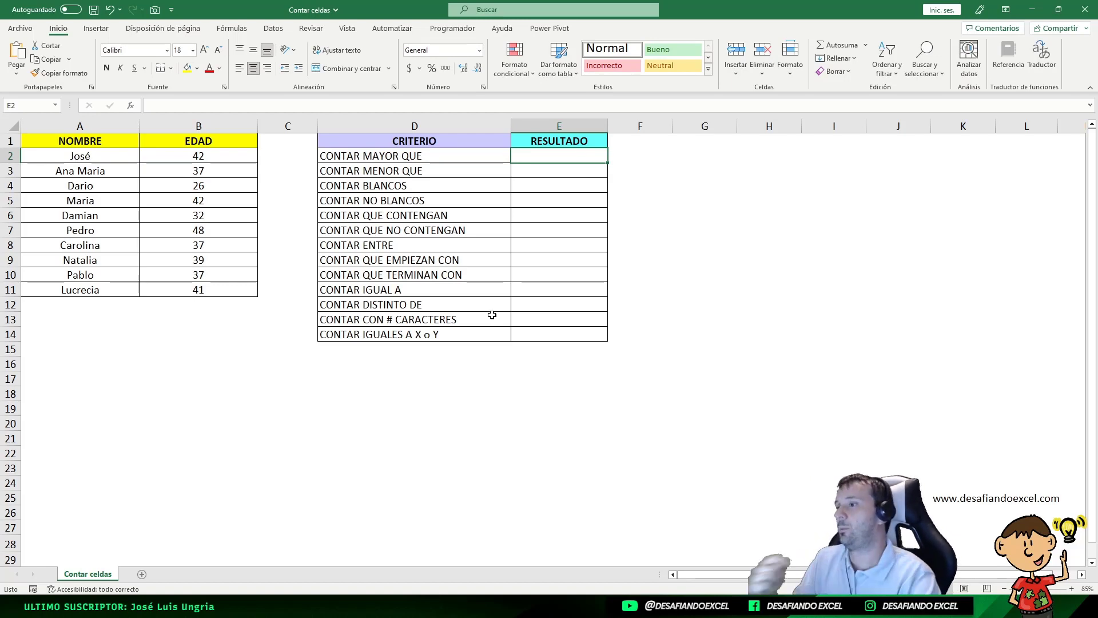
{"action": "left_click", "coordinate": [401, 156]}
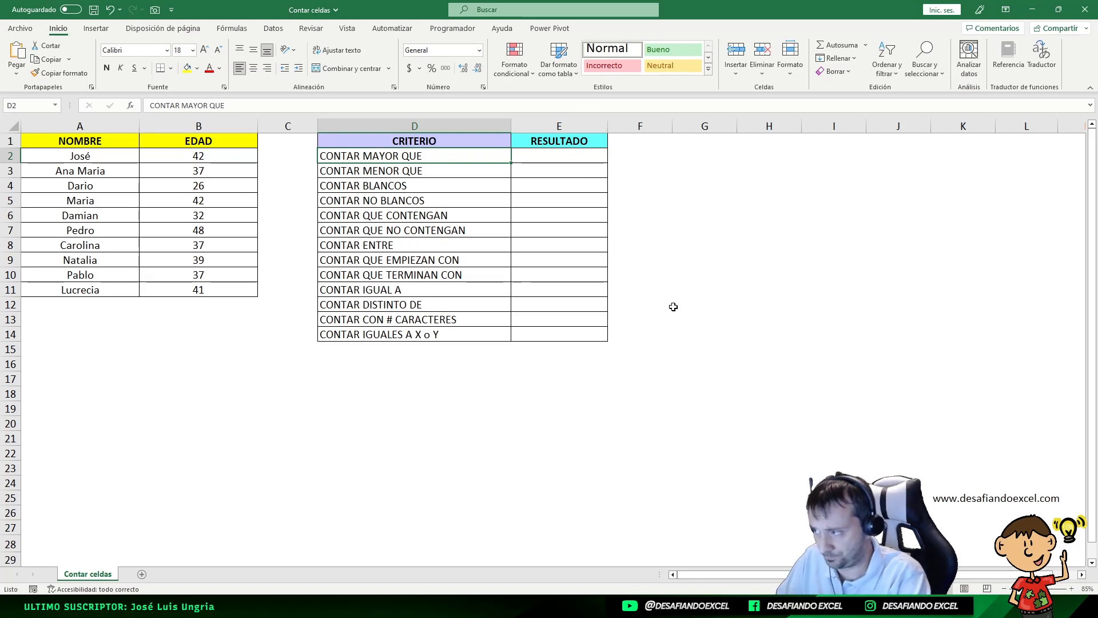
{"action": "key", "text": "Right"}
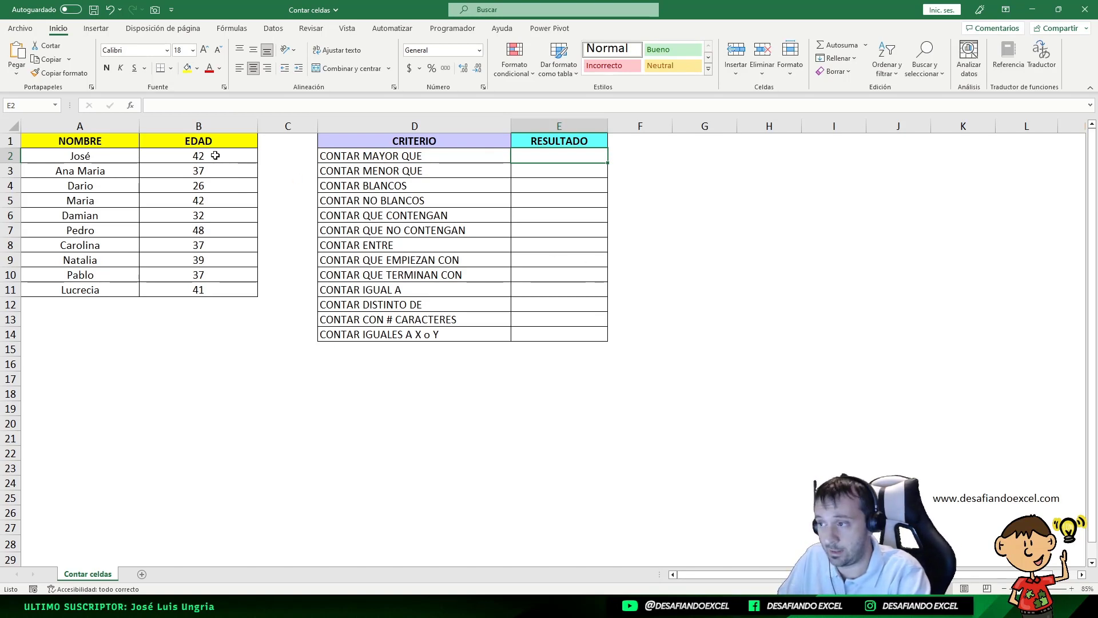
{"action": "left_click_drag", "start_coordinate": [215, 155], "coordinate": [220, 288]}
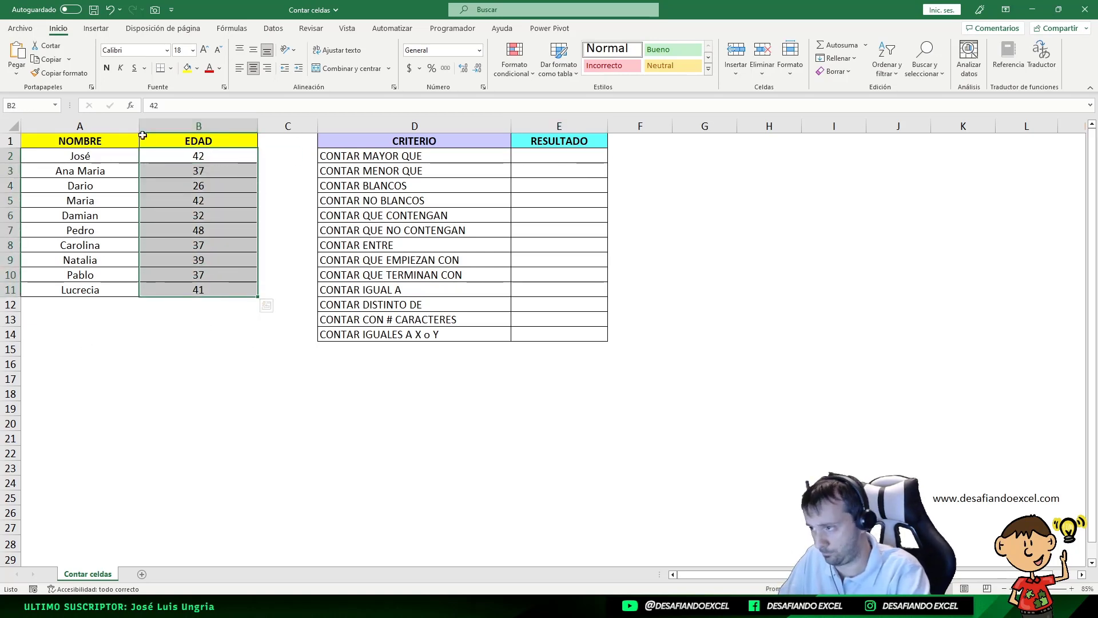
Enter =CONTAR.SI(B2:B11;">30") in E2 to count the ages greater than 30
{"action": "left_click", "coordinate": [543, 154]}
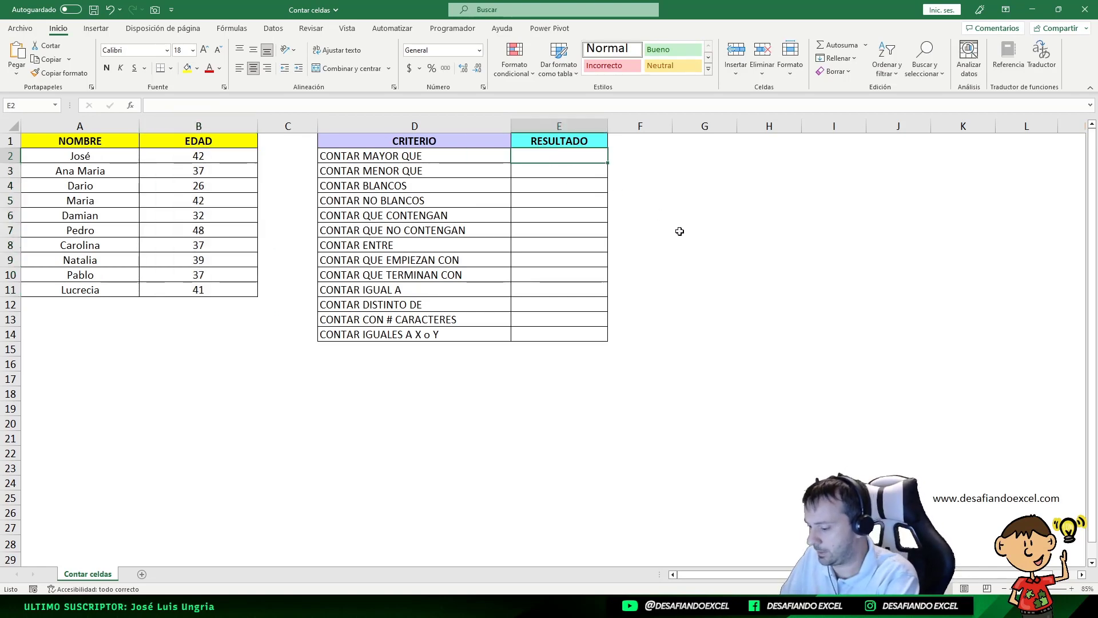
{"action": "type", "text": "=CONTAR"}
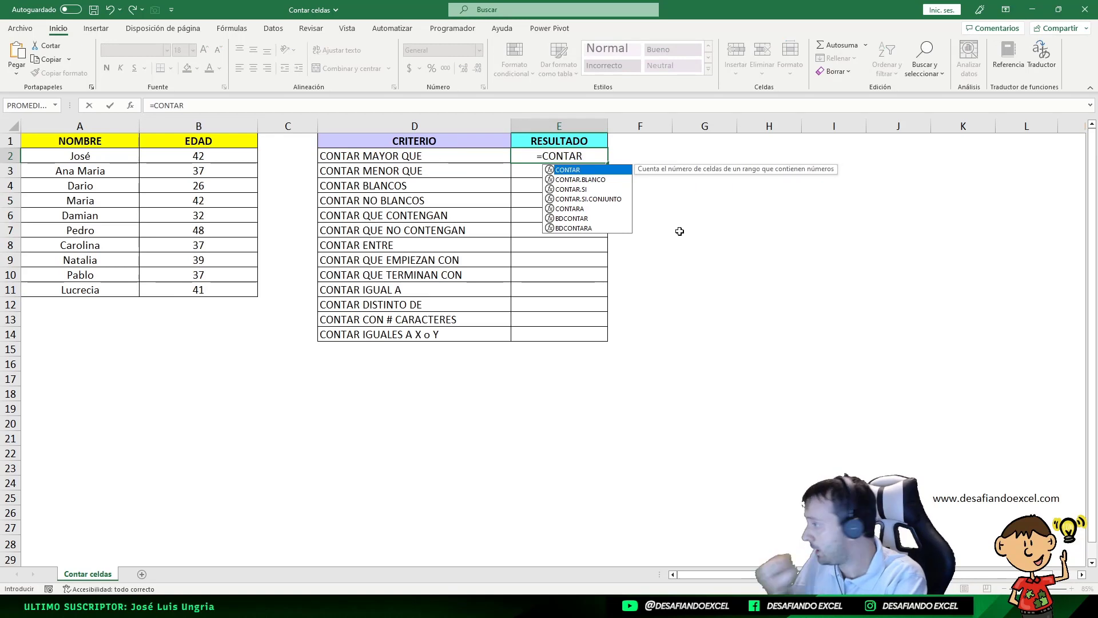
{"action": "type", "text": ".SI("}
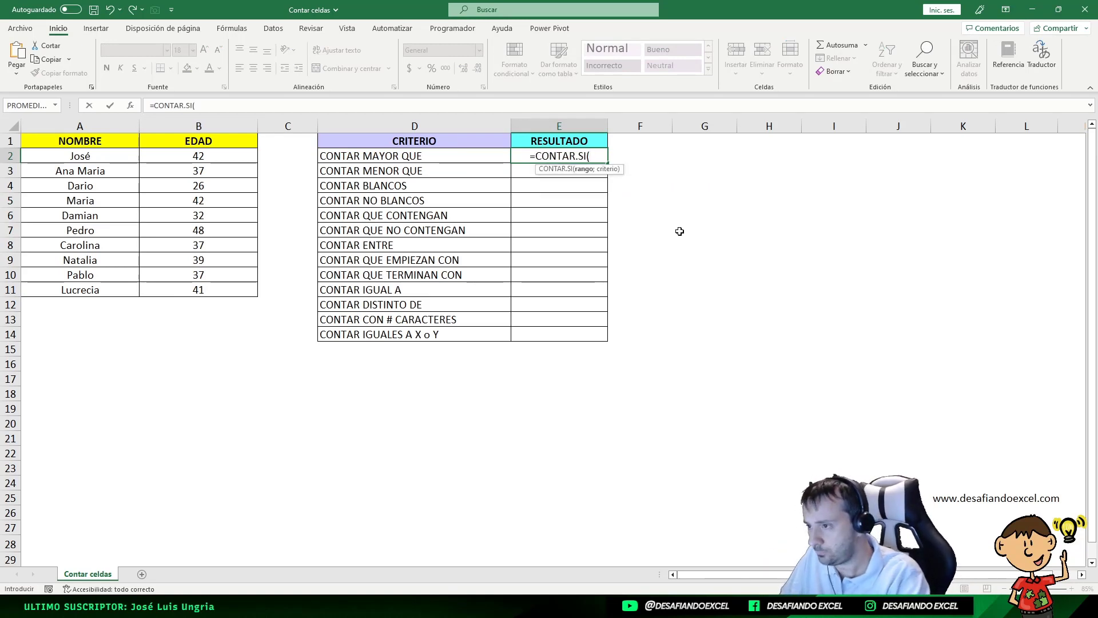
{"action": "left_click_drag", "start_coordinate": [198, 155], "coordinate": [193, 288]}
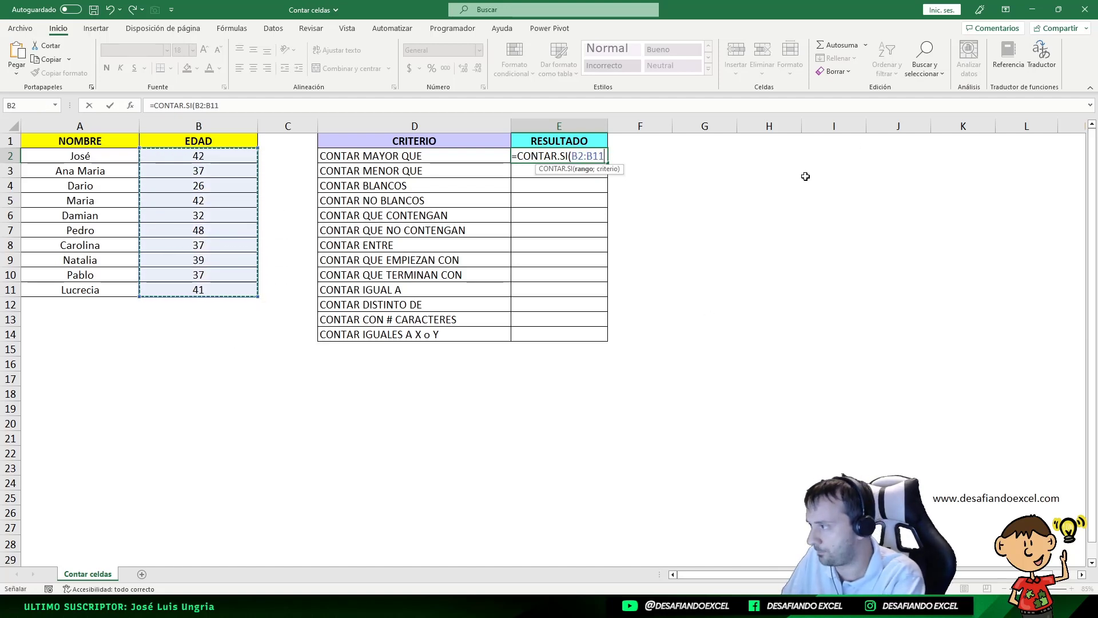
{"action": "type", "text": ";"}
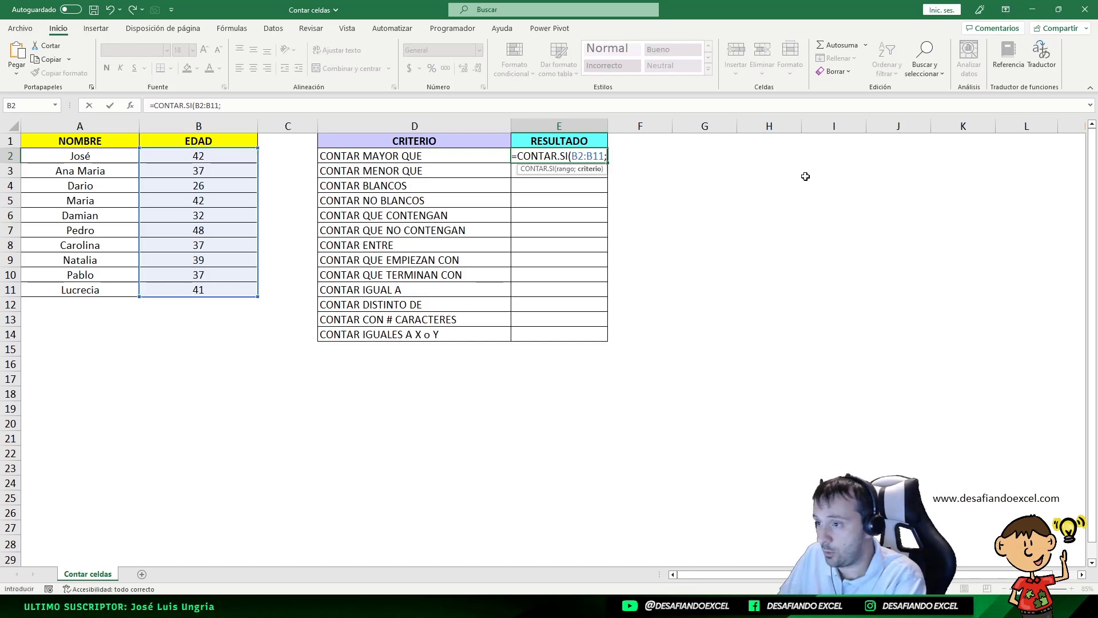
{"action": "type", "text": "\">30"}
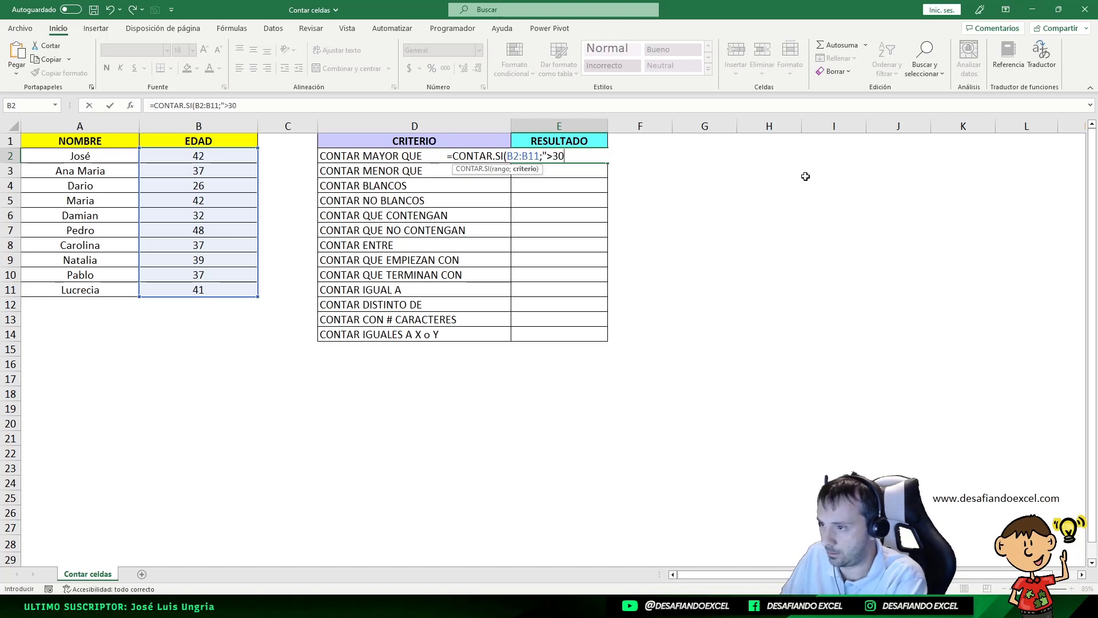
{"action": "type", "text": "\")"}
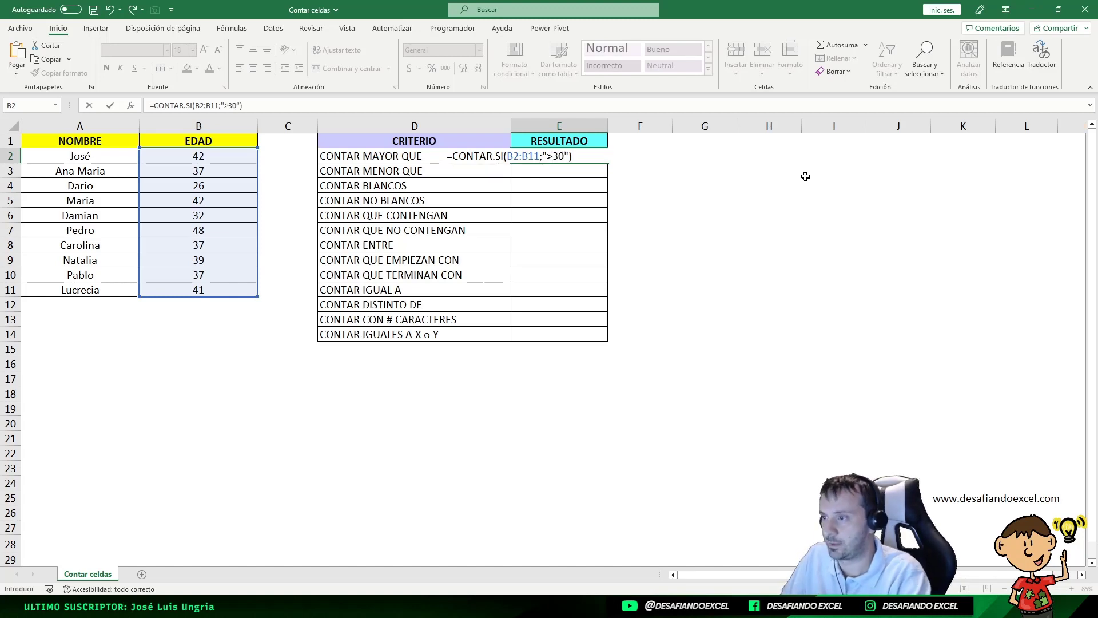
{"action": "left_click", "coordinate": [544, 155]}
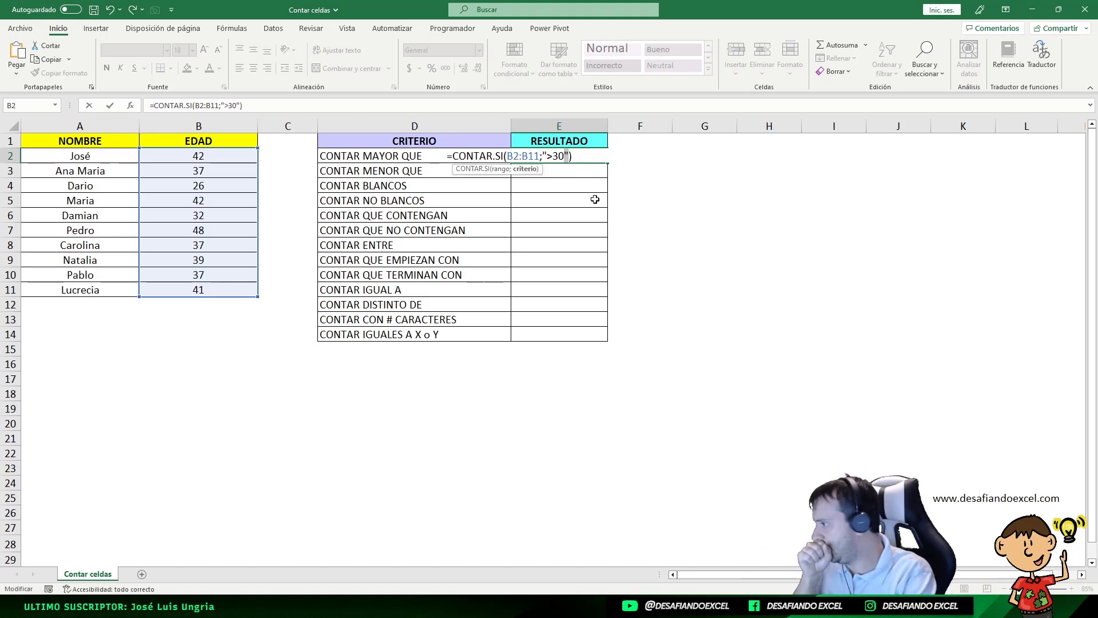
{"action": "key", "text": "Right"}
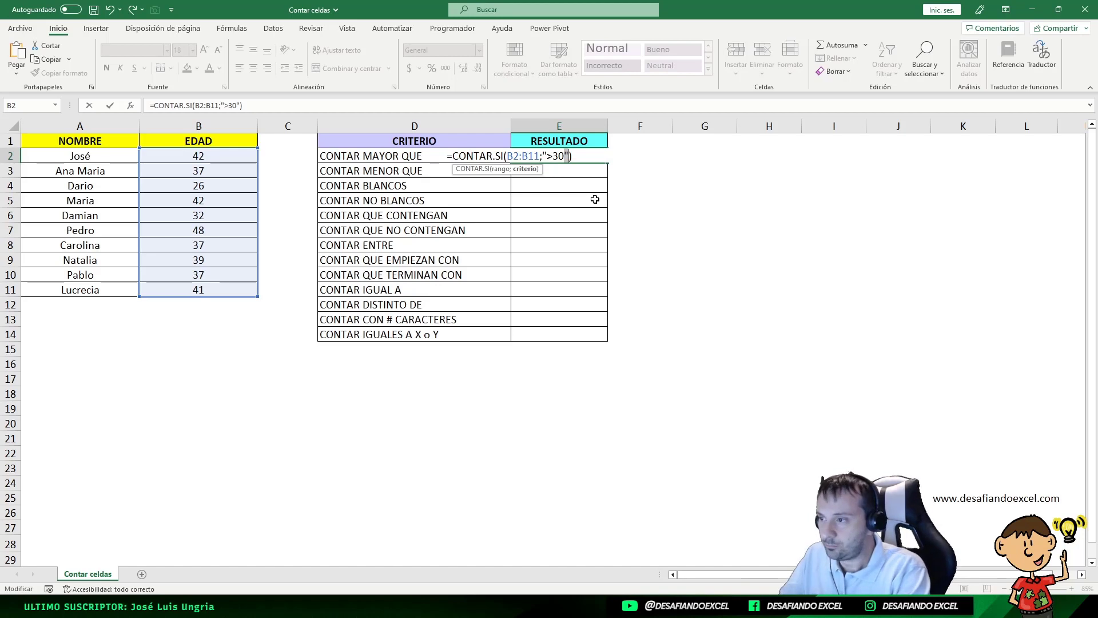
{"action": "key", "text": "Return"}
{"action": "left_click", "coordinate": [562, 155]}
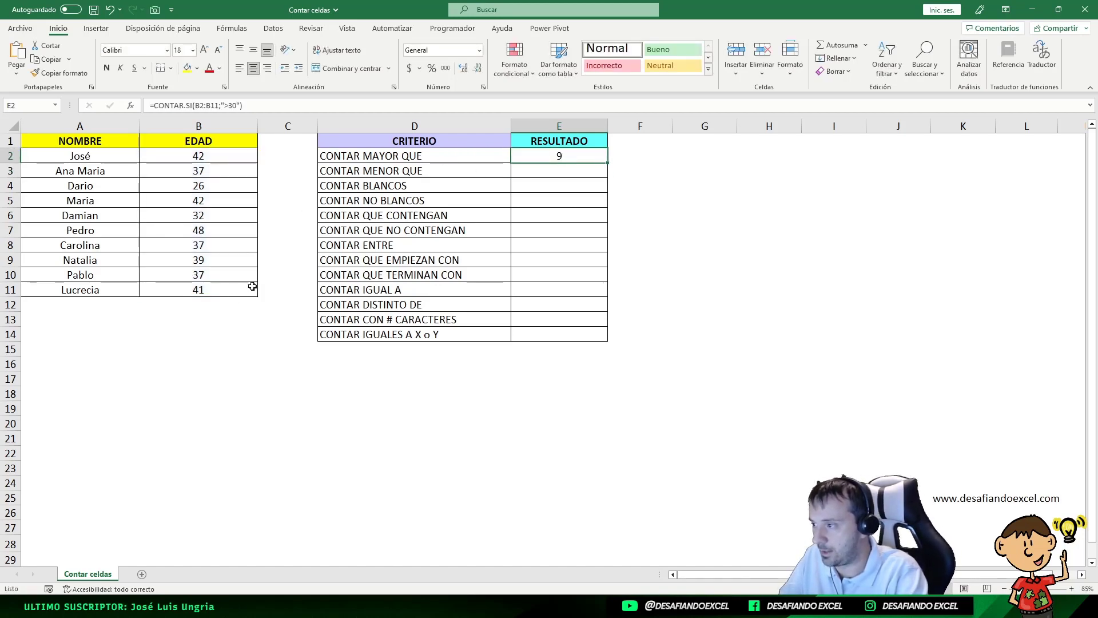
{"action": "left_click_drag", "start_coordinate": [219, 289], "coordinate": [228, 156]}
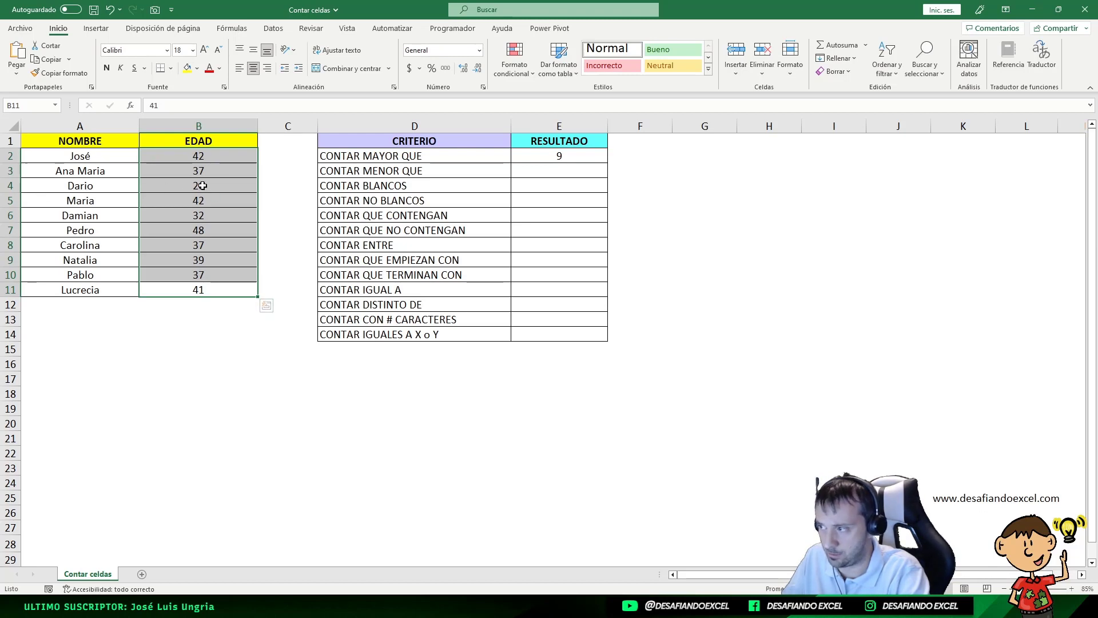
Enter =CONTAR.SI(B2:B11;"<30") in E3 to count the ages less than 30
{"action": "left_click", "coordinate": [550, 172]}
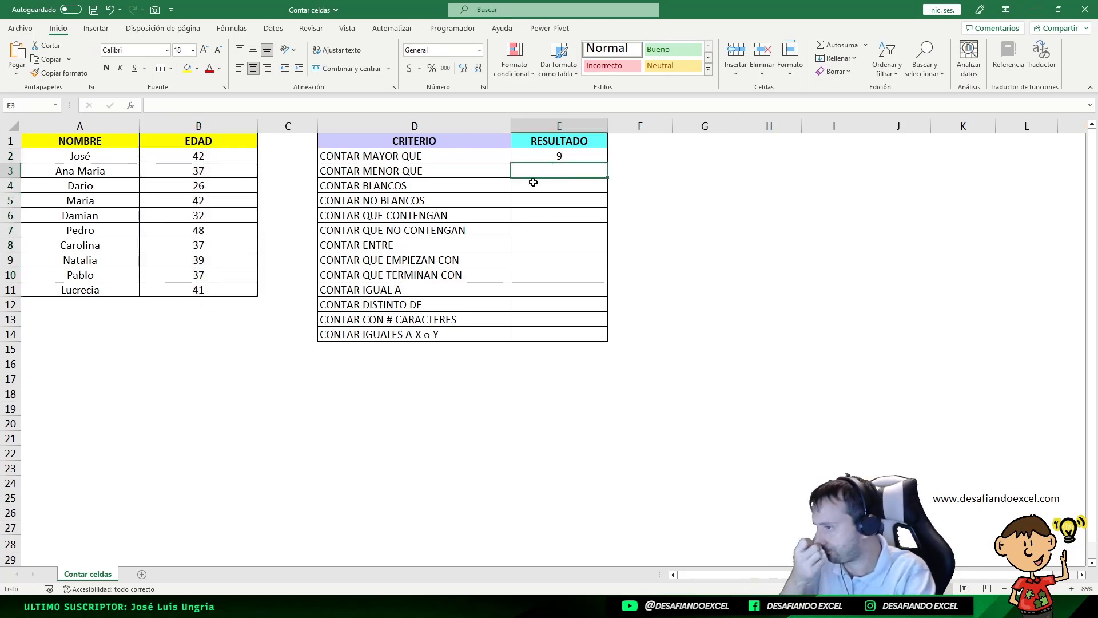
{"action": "double_click", "coordinate": [552, 172]}
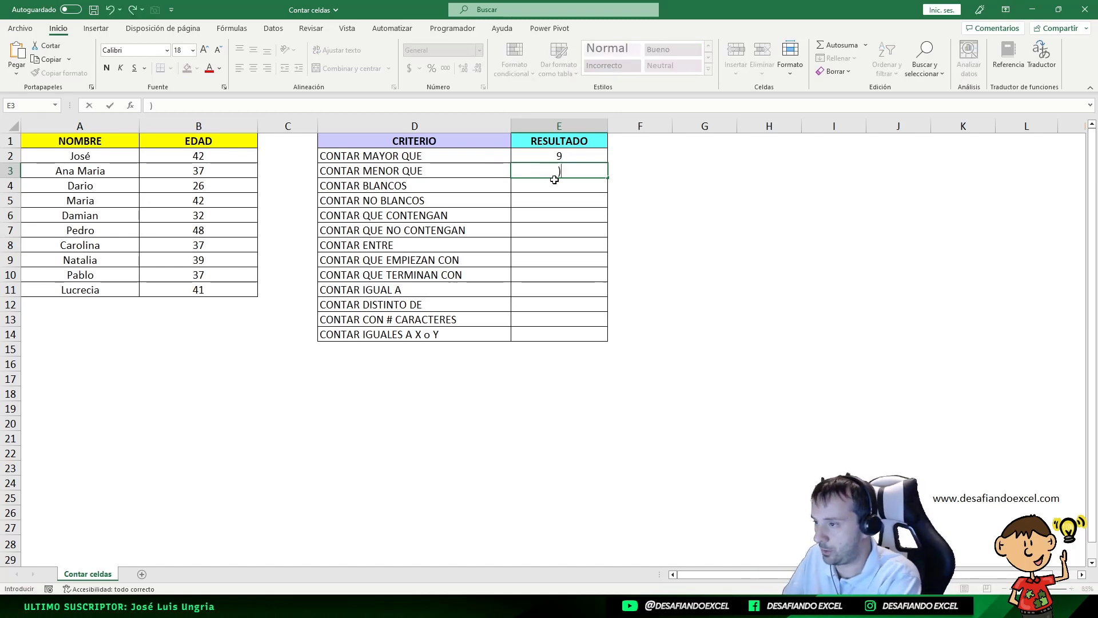
{"action": "type", "text": "="}
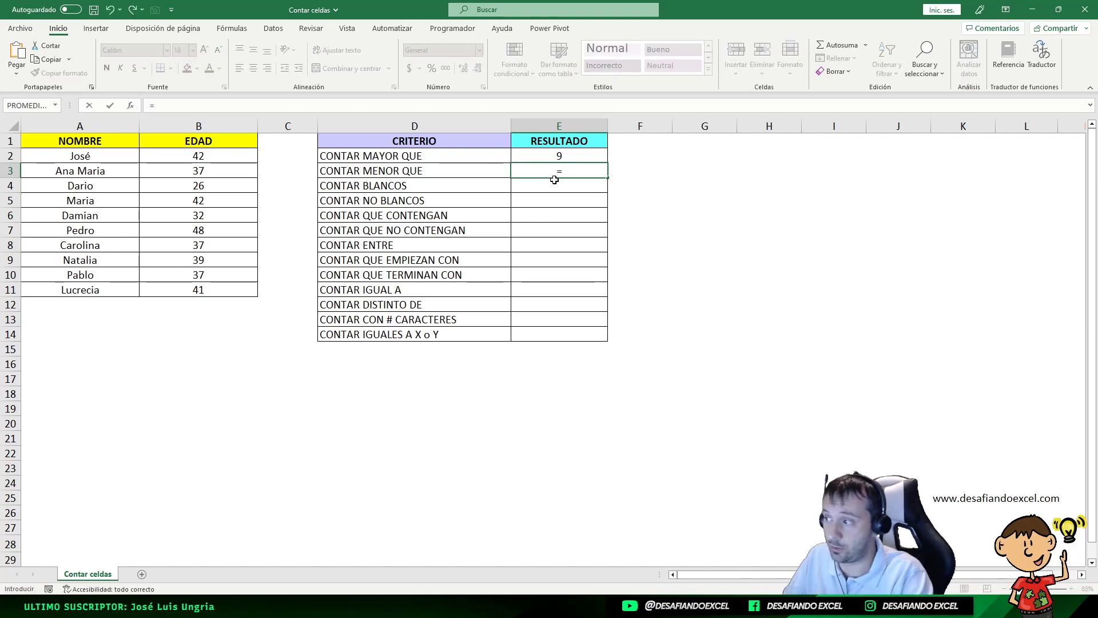
{"action": "type", "text": "CONTAR.SI("}
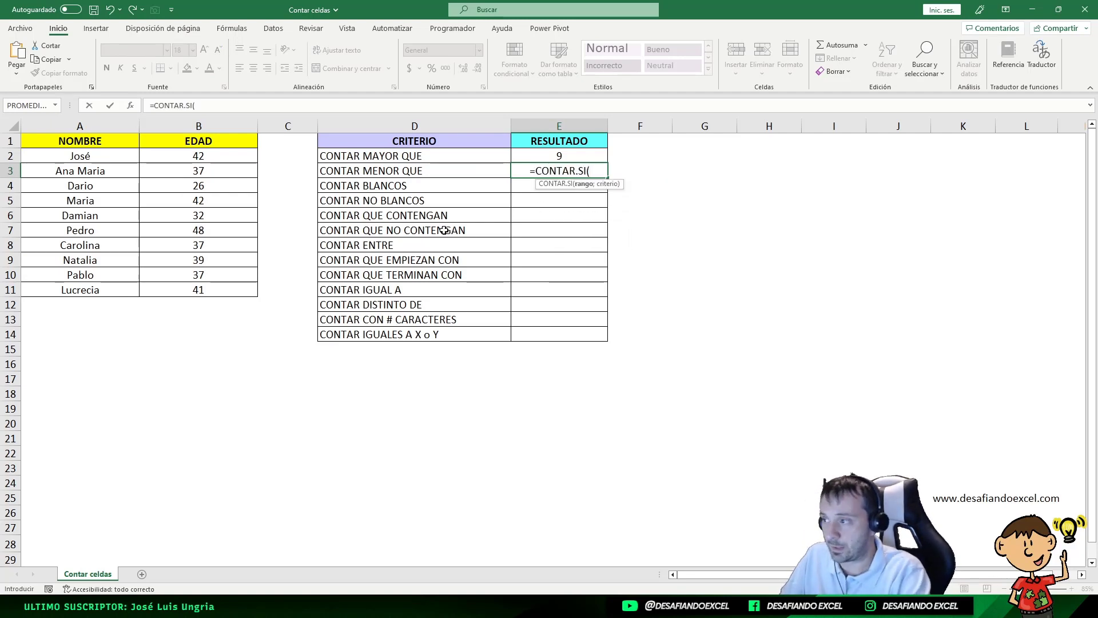
{"action": "left_click_drag", "start_coordinate": [203, 156], "coordinate": [202, 285]}
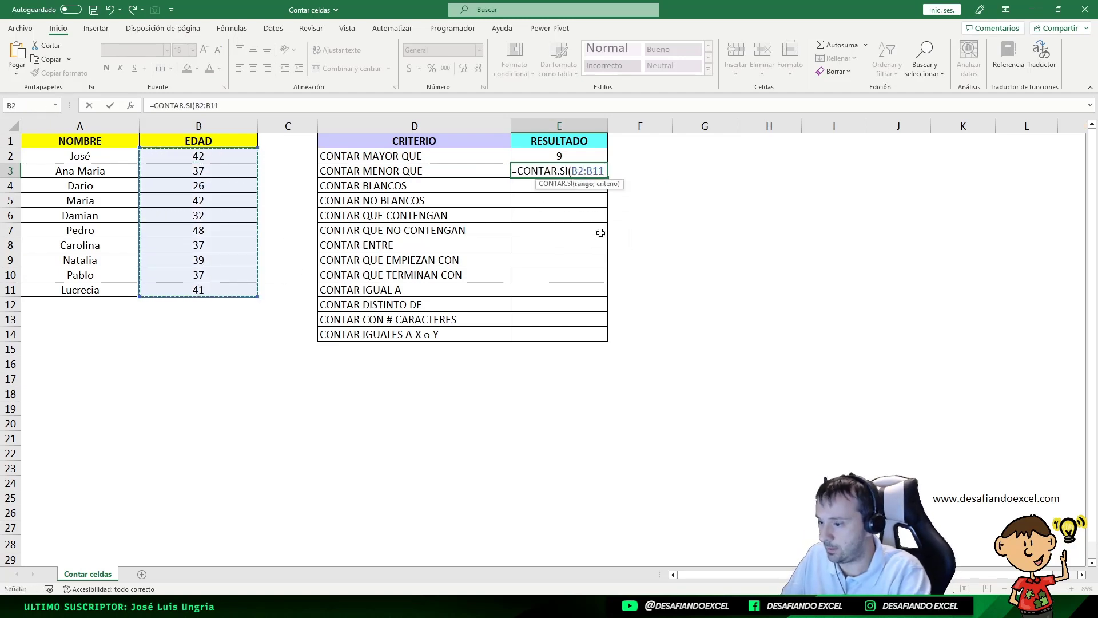
{"action": "type", "text": ";\""}
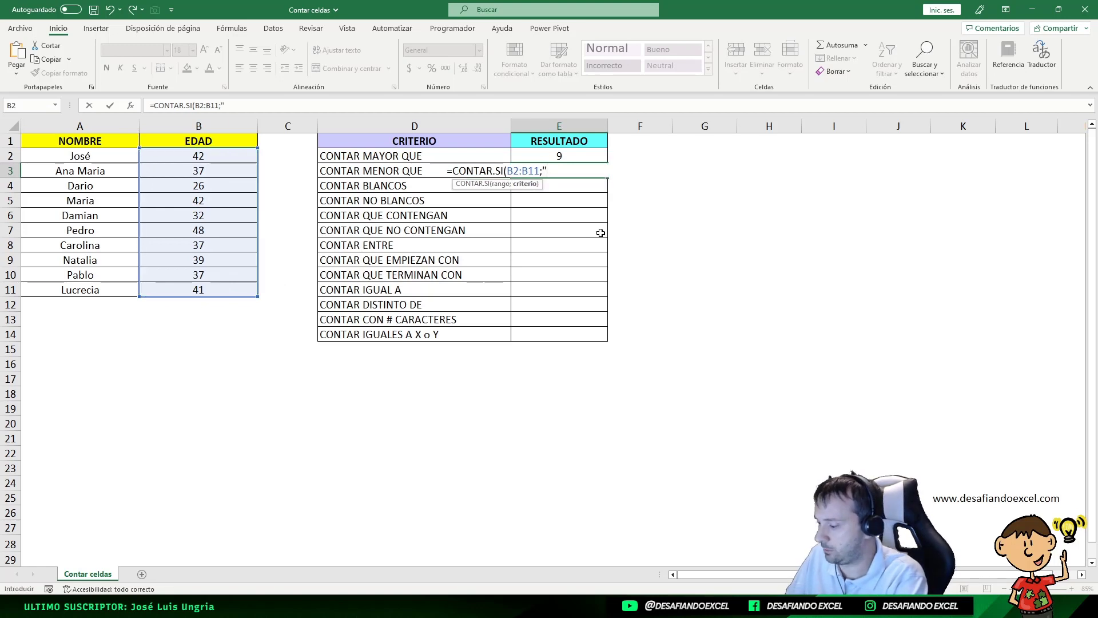
{"action": "type", "text": "<"}
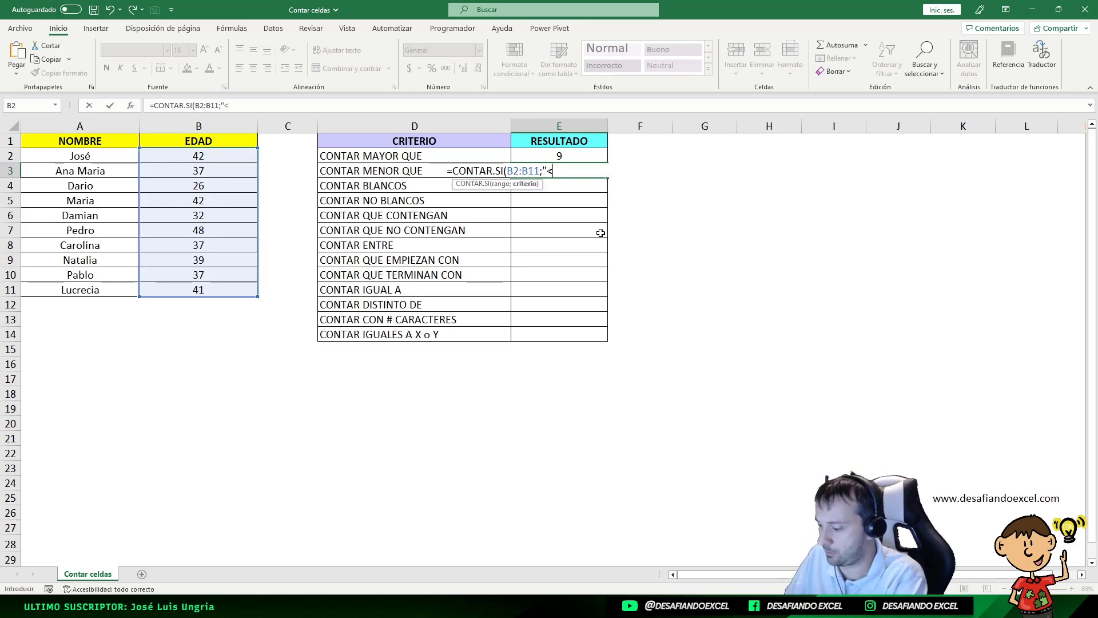
{"action": "type", "text": "30\")"}
{"action": "key", "text": "Return"}
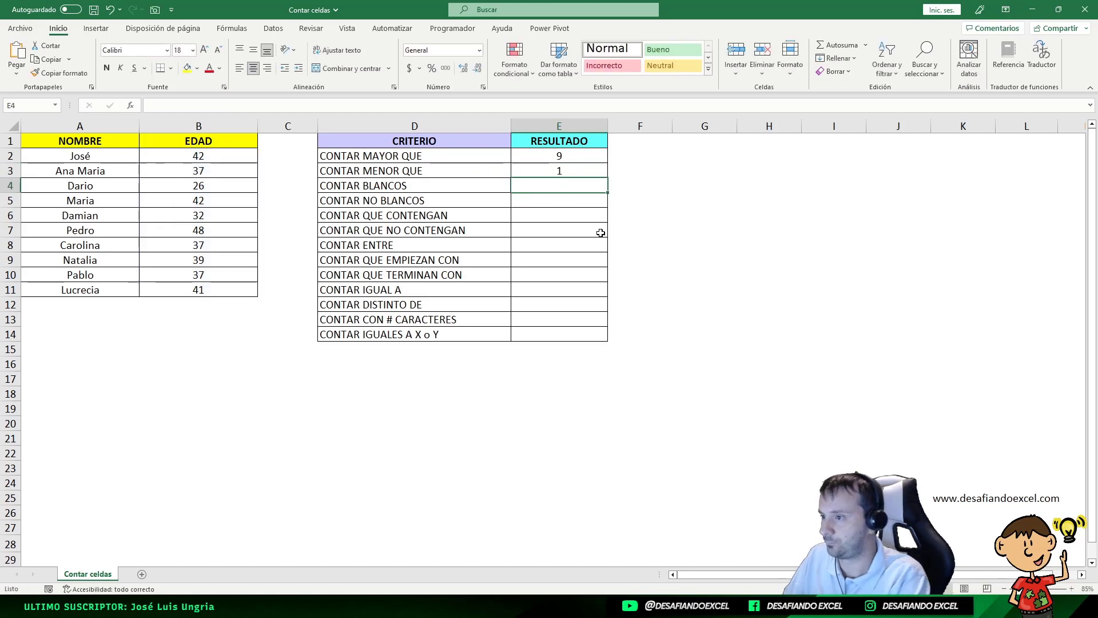
{"action": "left_click", "coordinate": [563, 170]}
{"action": "left_click", "coordinate": [174, 186]}
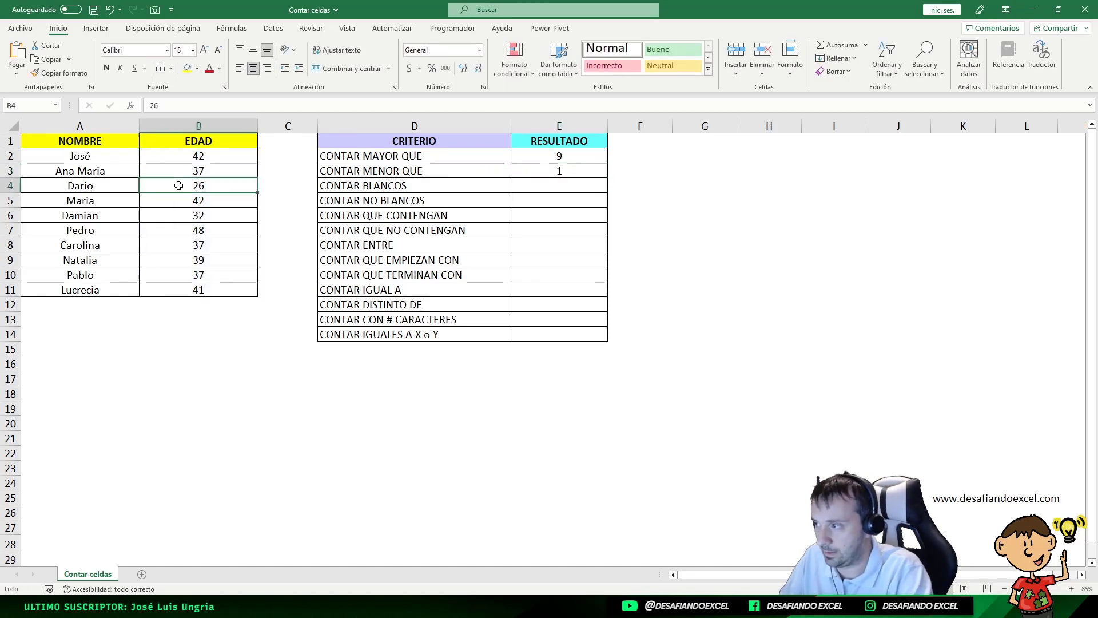
{"action": "left_click_drag", "start_coordinate": [132, 187], "coordinate": [187, 188]}
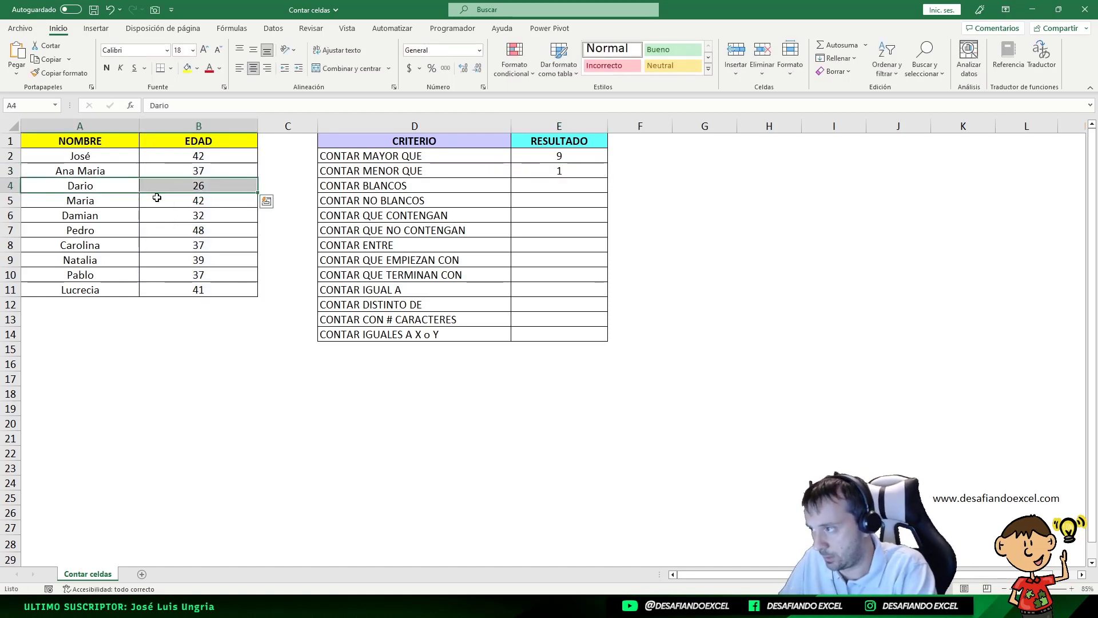
{"action": "left_click", "coordinate": [176, 186]}
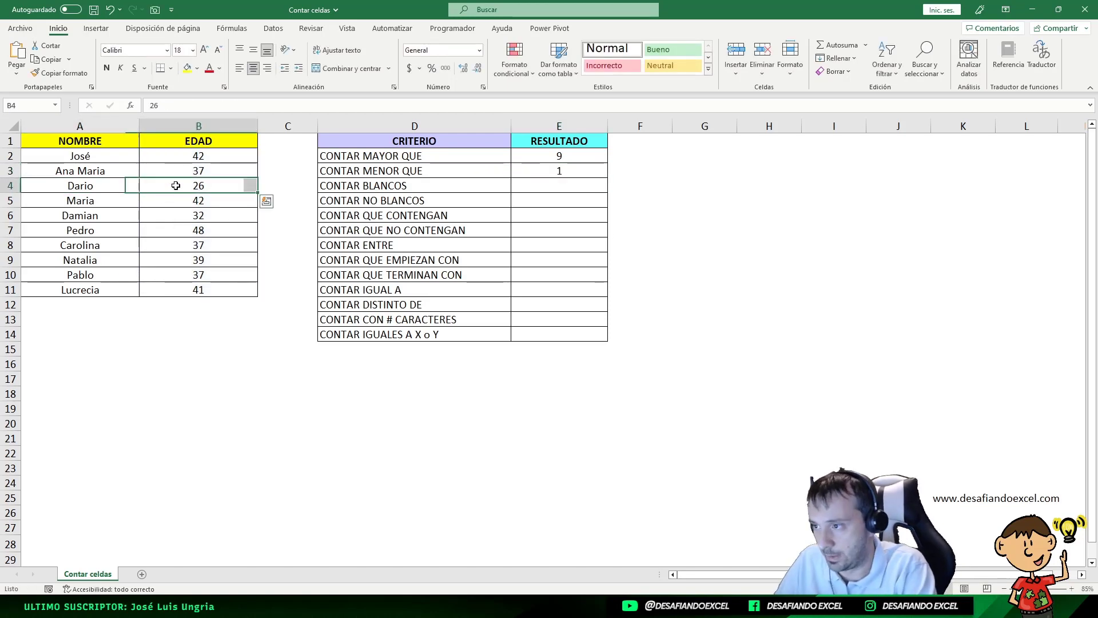
Enter =CONTAR.BLANCO(B2:B11) in E4 to count the blank cells in the EDAD column
{"action": "left_click", "coordinate": [553, 184]}
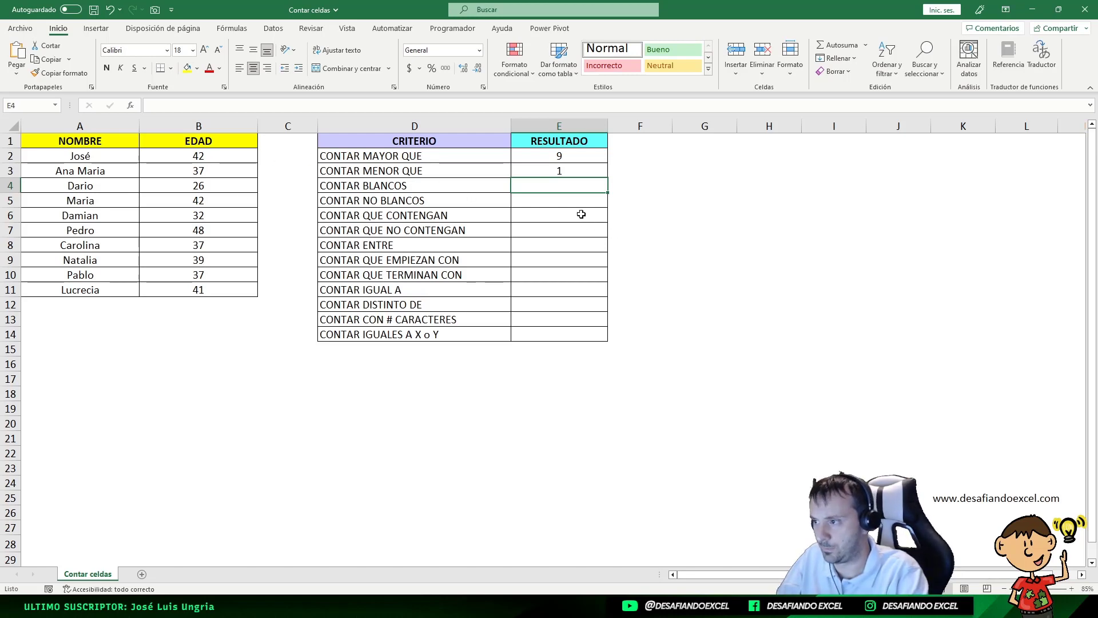
{"action": "type", "text": "=CONT"}
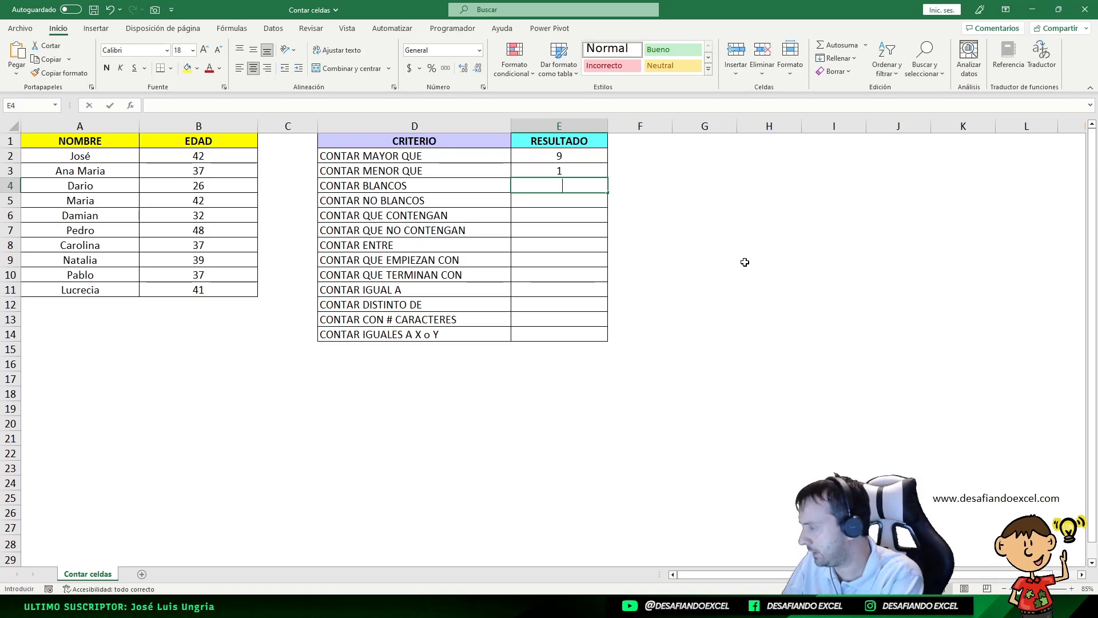
{"action": "type", "text": "AR."}
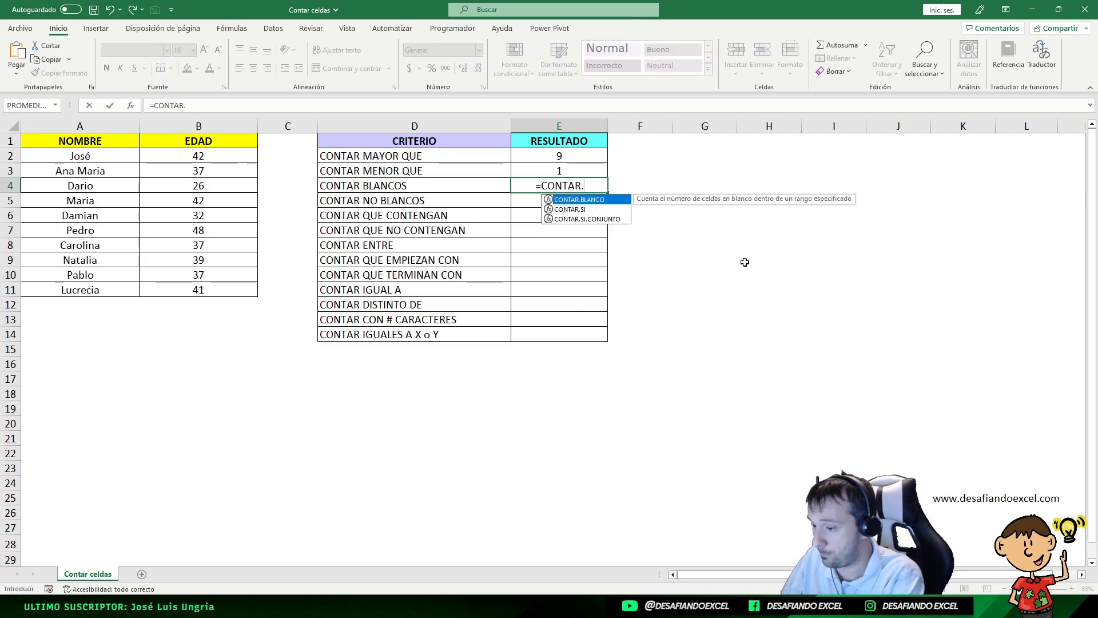
{"action": "type", "text": "BLANCO("}
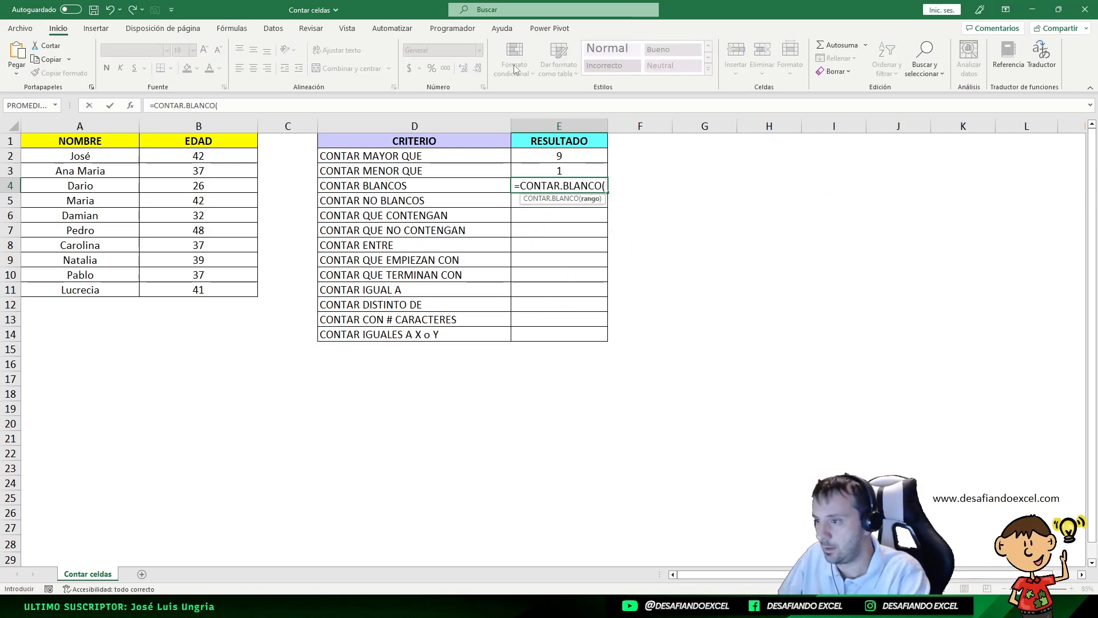
{"action": "left_click", "coordinate": [233, 158]}
{"action": "left_click_drag", "start_coordinate": [234, 159], "coordinate": [221, 286]}
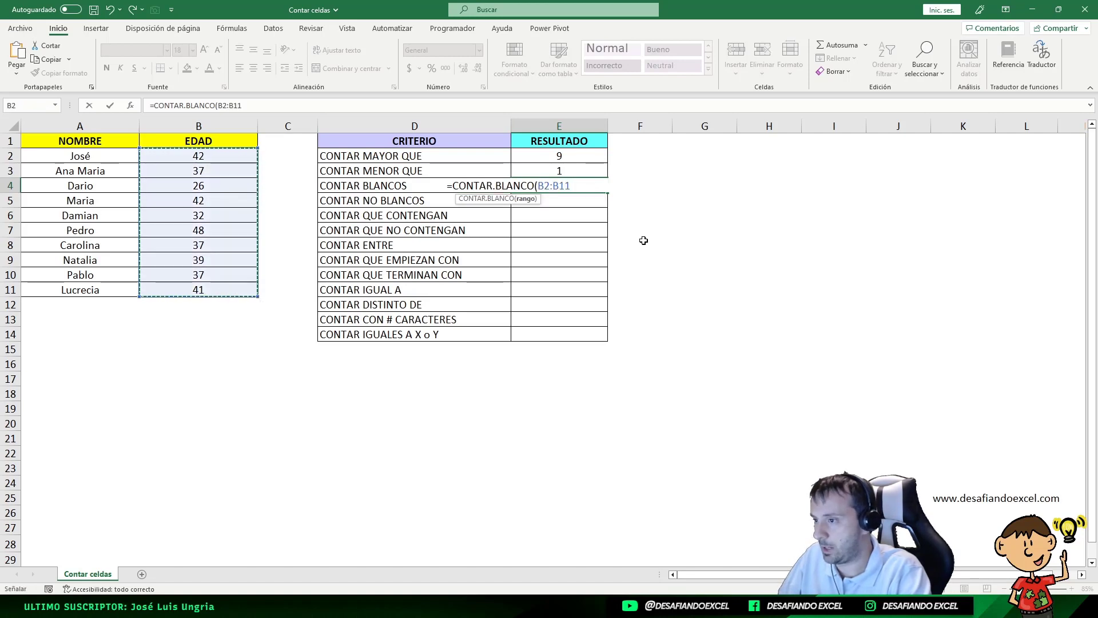
{"action": "type", "text": ")"}
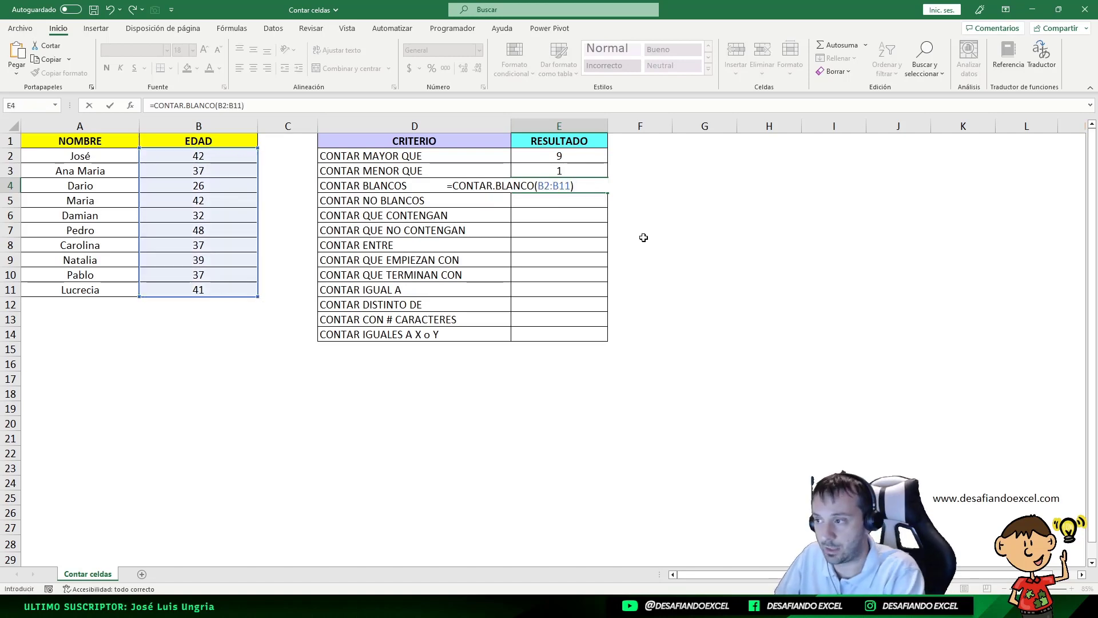
{"action": "key", "text": "Return"}
{"action": "left_click", "coordinate": [566, 184]}
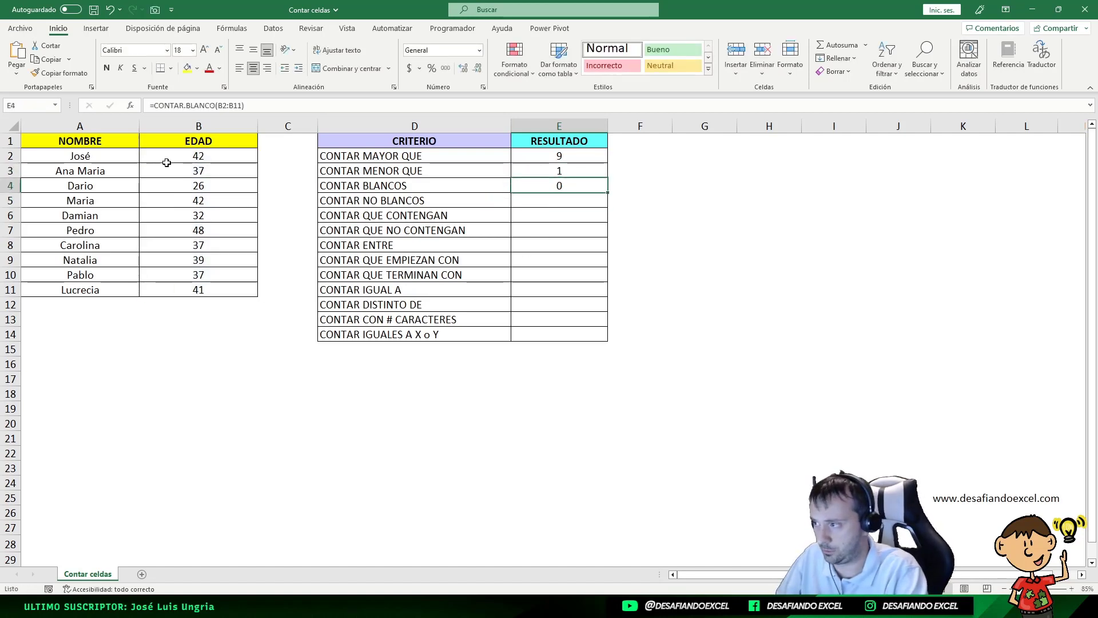
{"action": "left_click_drag", "start_coordinate": [177, 156], "coordinate": [189, 289]}
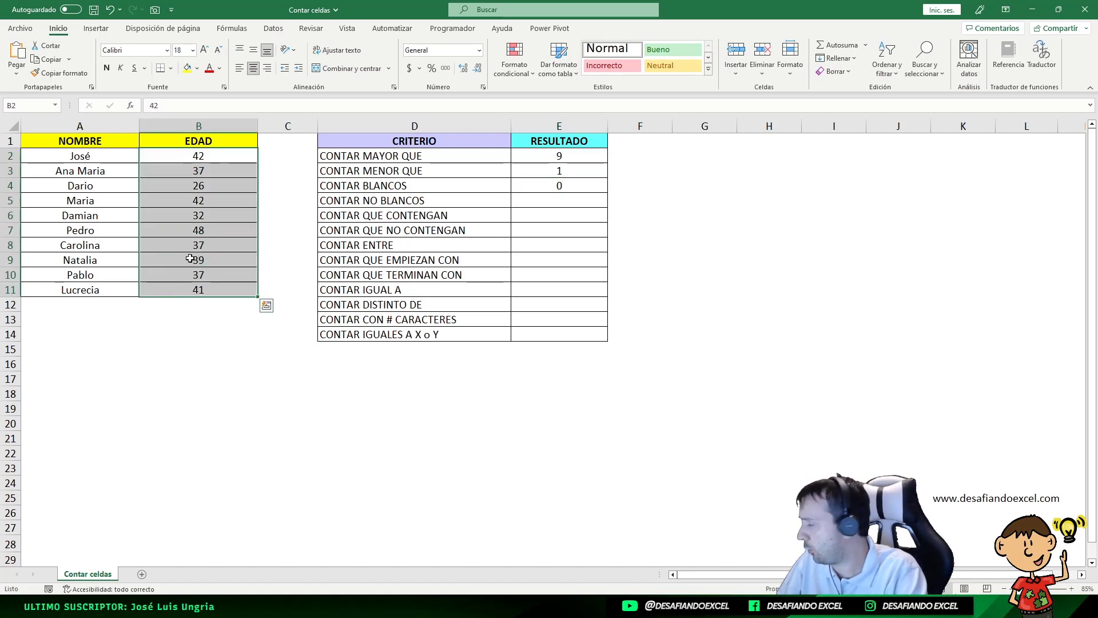
{"action": "left_click", "coordinate": [215, 235]}
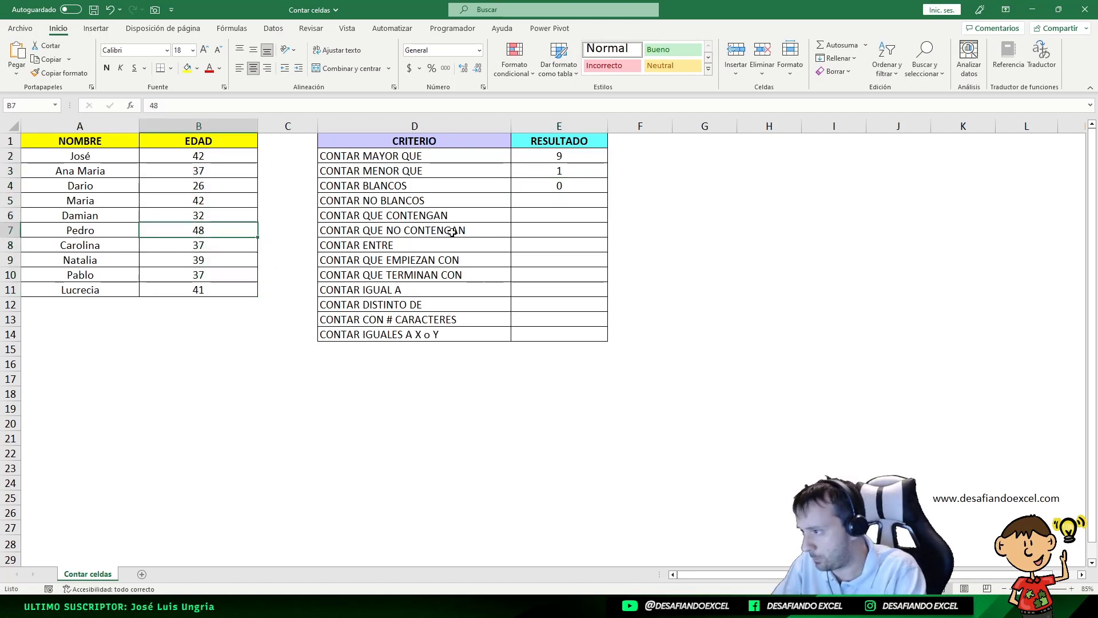
Clear the age in B7 to test the blank-cell count in E4, and undo the deletion
{"action": "key", "text": "Delete"}
{"action": "left_click", "coordinate": [555, 187]}
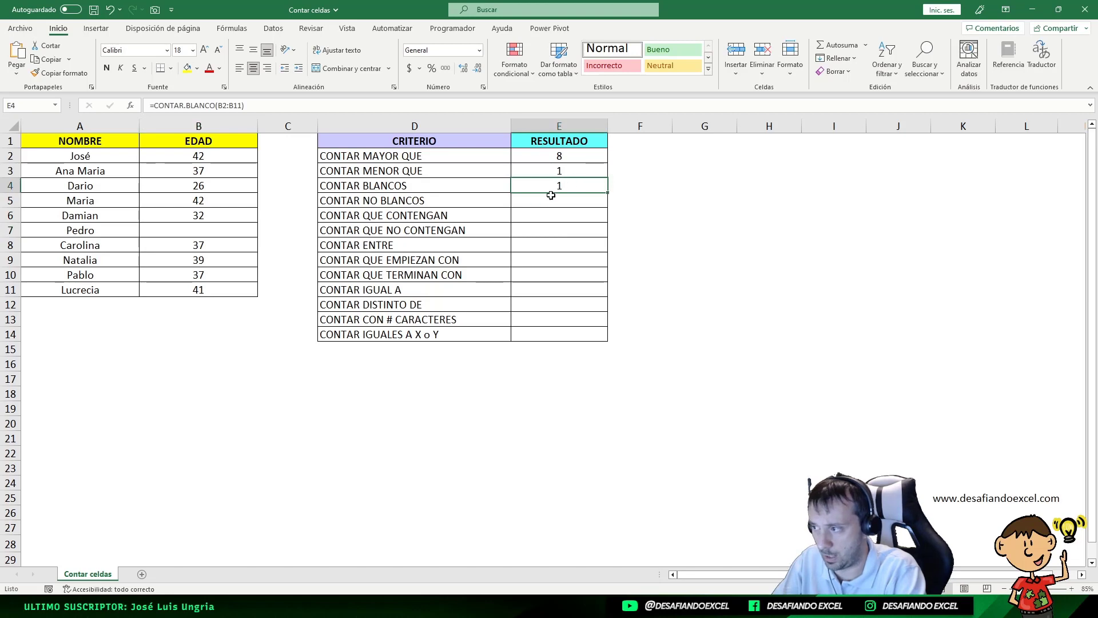
{"action": "key", "text": "ctrl+z"}
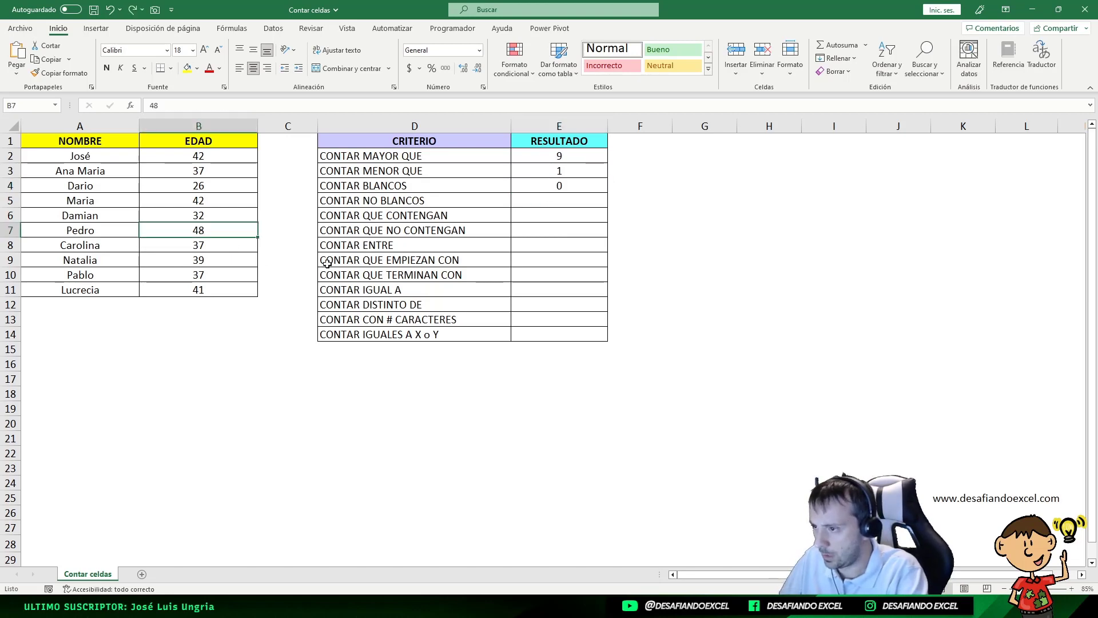
Enter =CONTARA(B2:B11) in E5 to count the non-blank cells in the EDAD column
{"action": "left_click", "coordinate": [535, 201]}
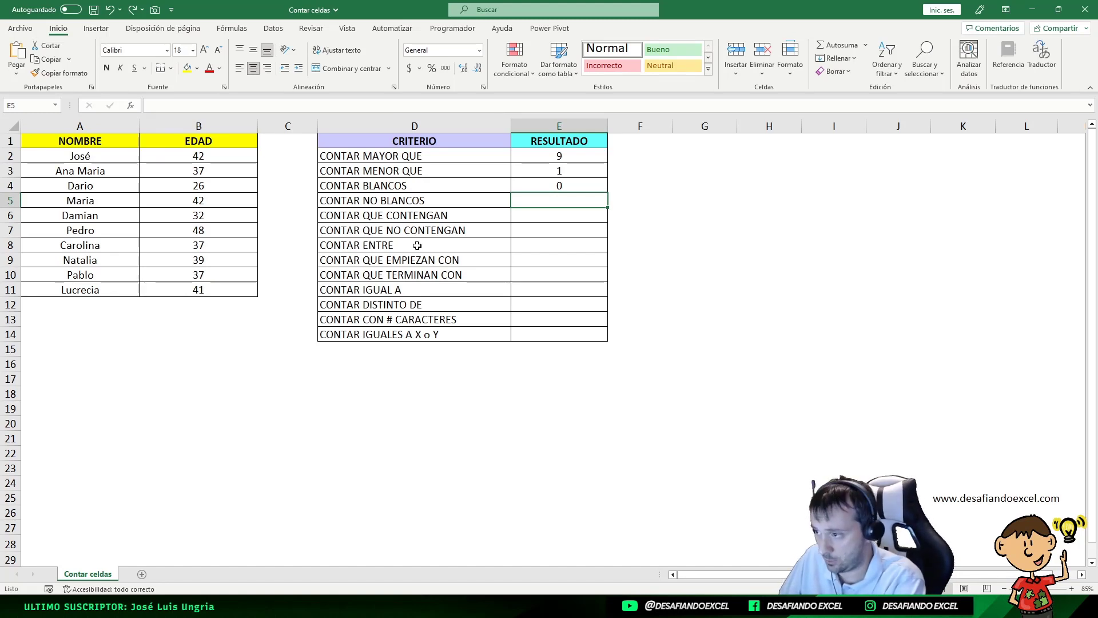
{"action": "type", "text": "=CON"}
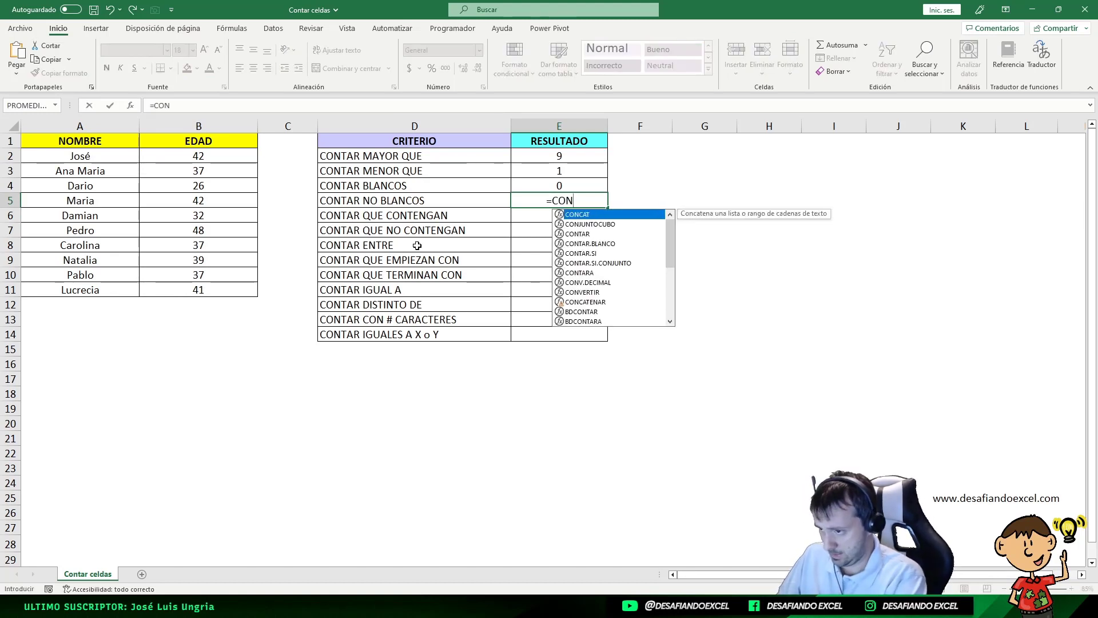
{"action": "type", "text": "TARA"}
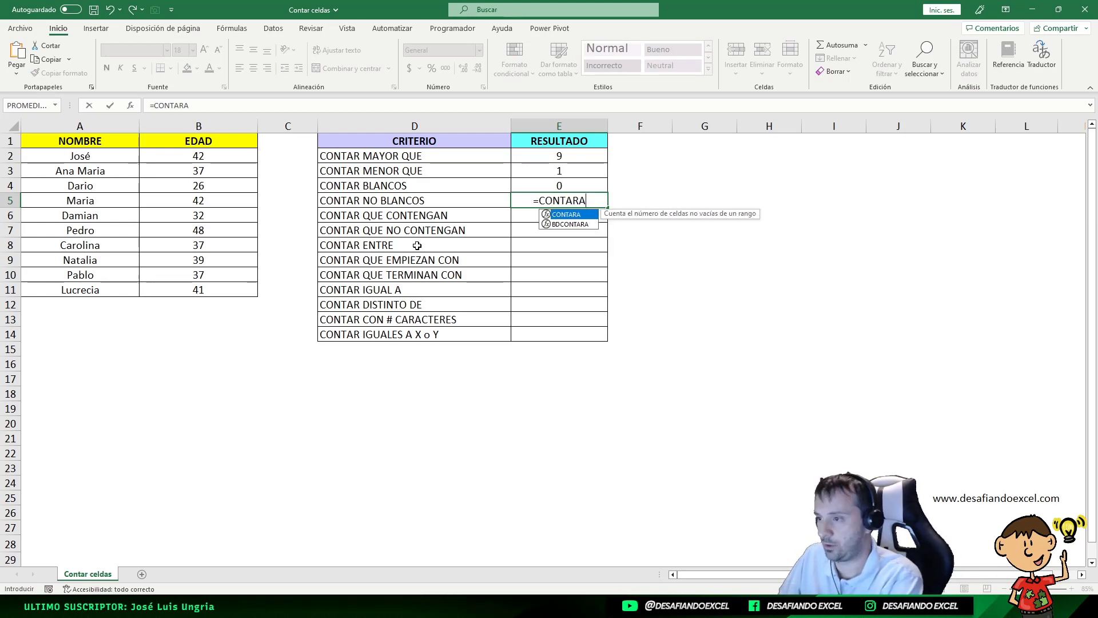
{"action": "type", "text": "("}
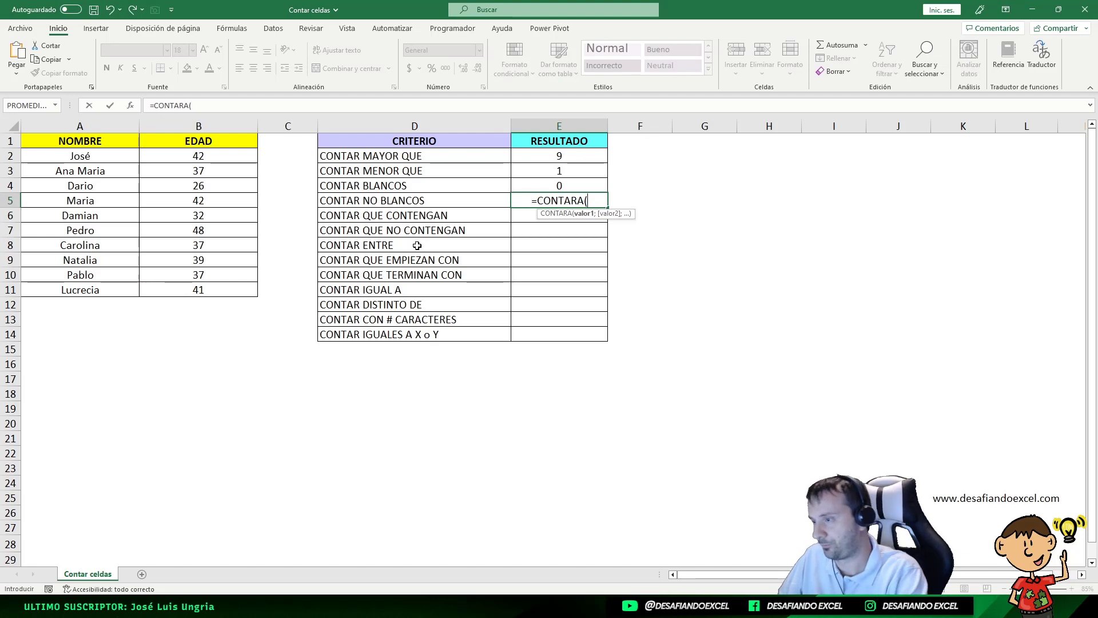
{"action": "left_click_drag", "start_coordinate": [224, 159], "coordinate": [216, 293]}
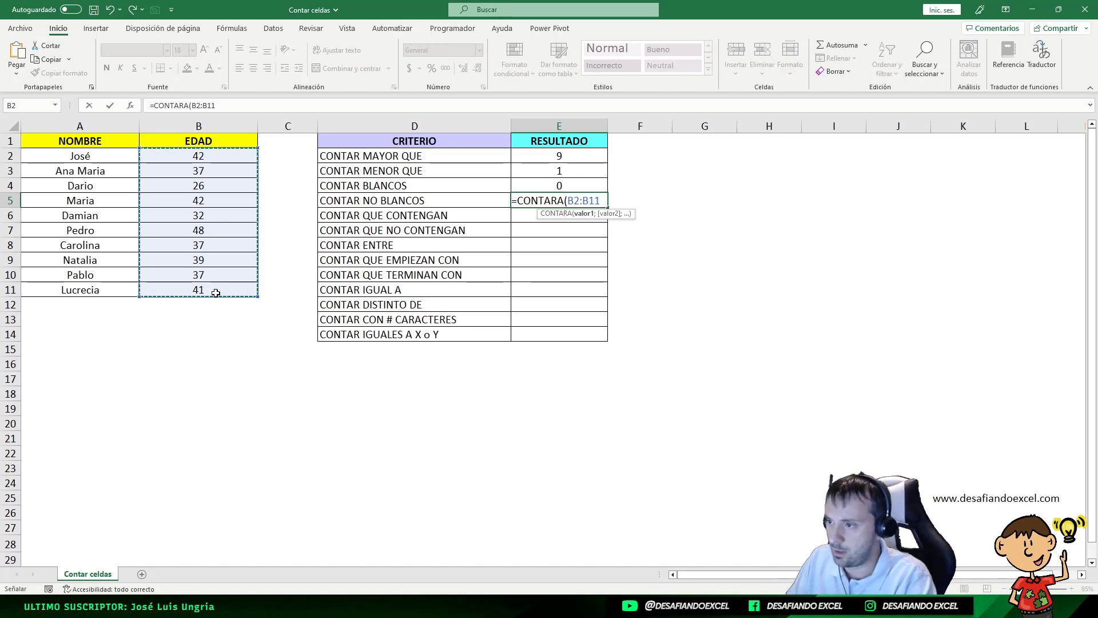
{"action": "type", "text": ")"}
{"action": "key", "text": "Return"}
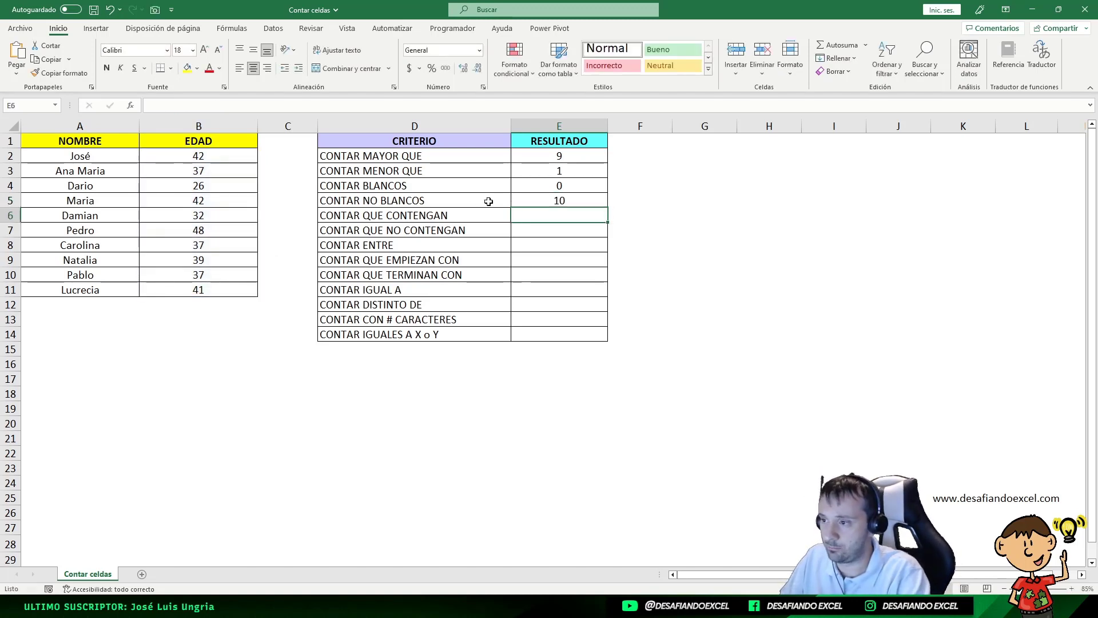
Compare the blank and non-blank counts with the EDAD values, and inspect the NOMBRE entries that contain "Maria"
{"action": "left_click", "coordinate": [546, 188]}
{"action": "left_click", "coordinate": [543, 204]}
{"action": "left_click_drag", "start_coordinate": [182, 150], "coordinate": [189, 291]}
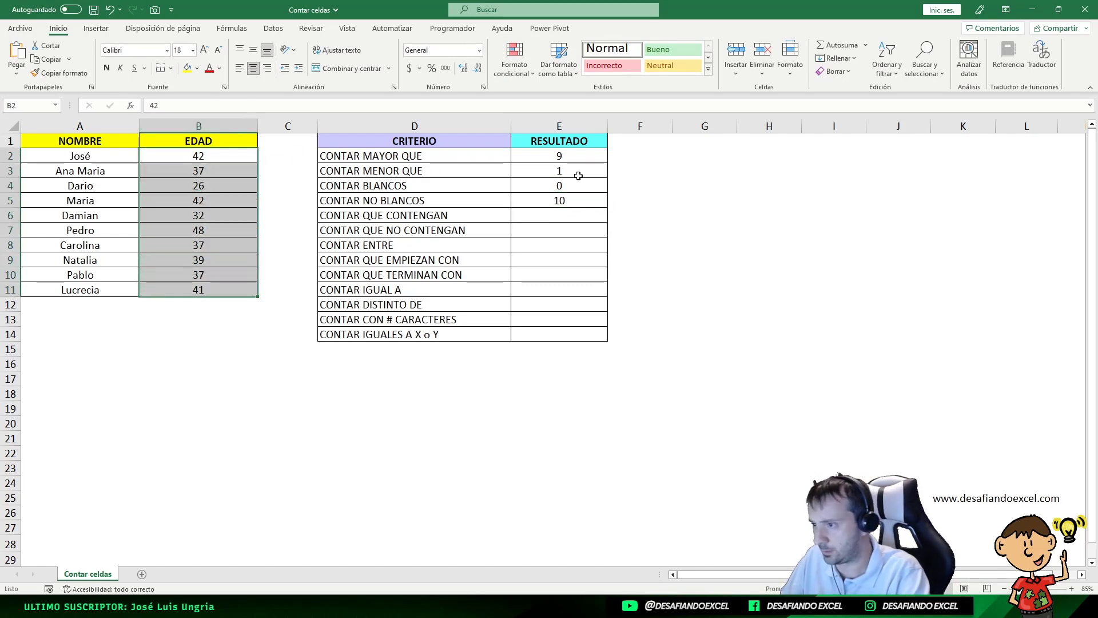
{"action": "left_click", "coordinate": [522, 215]}
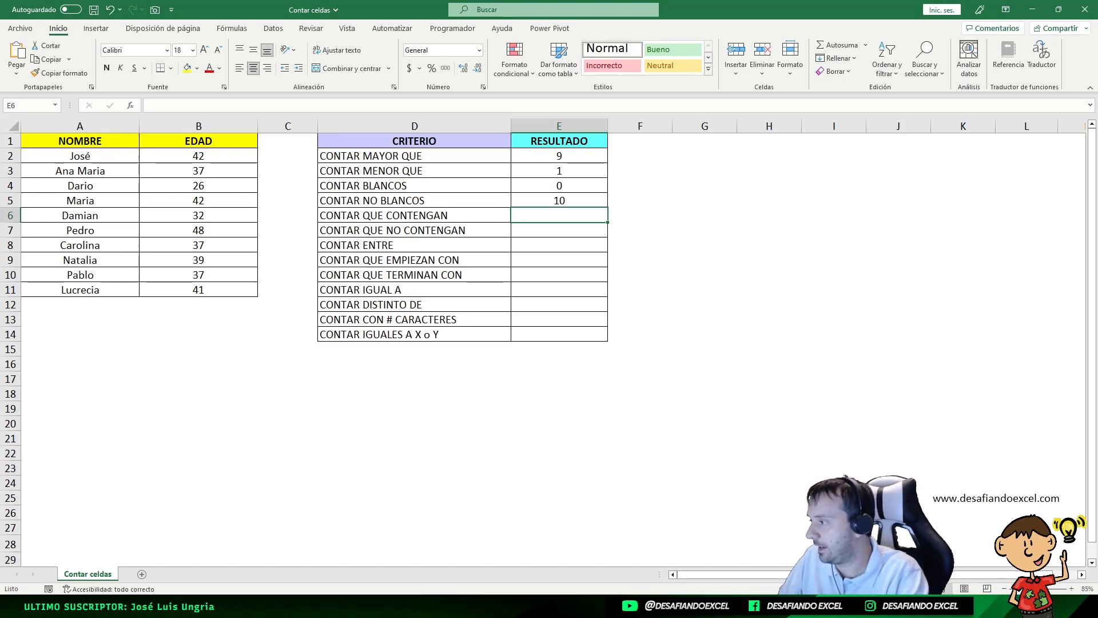
{"action": "left_click", "coordinate": [109, 174]}
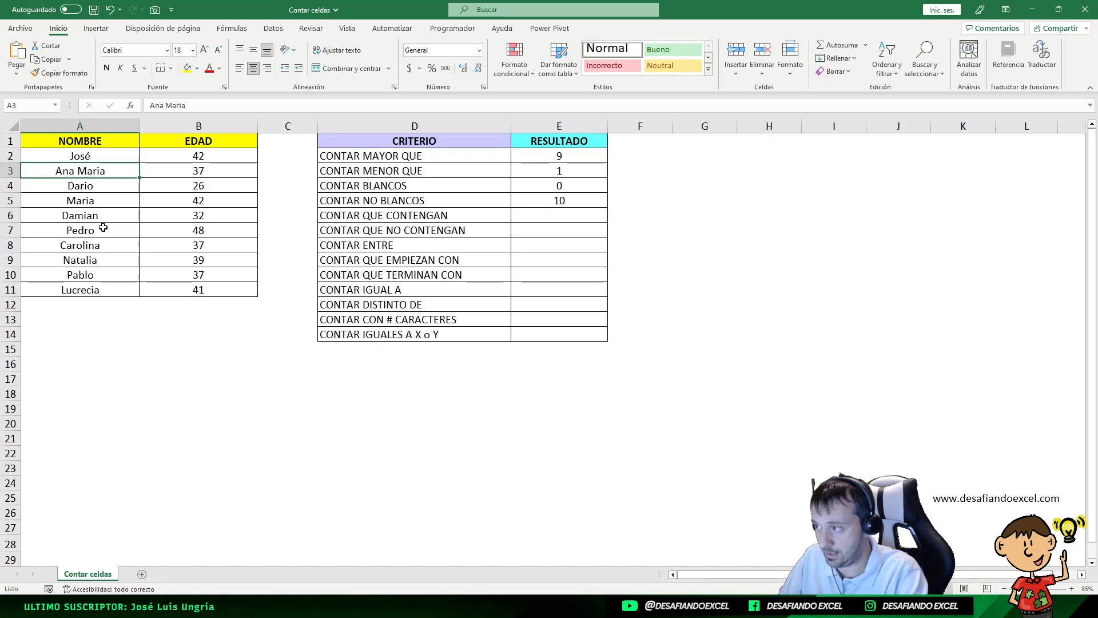
{"action": "left_click", "coordinate": [102, 203], "text": "ctrl"}
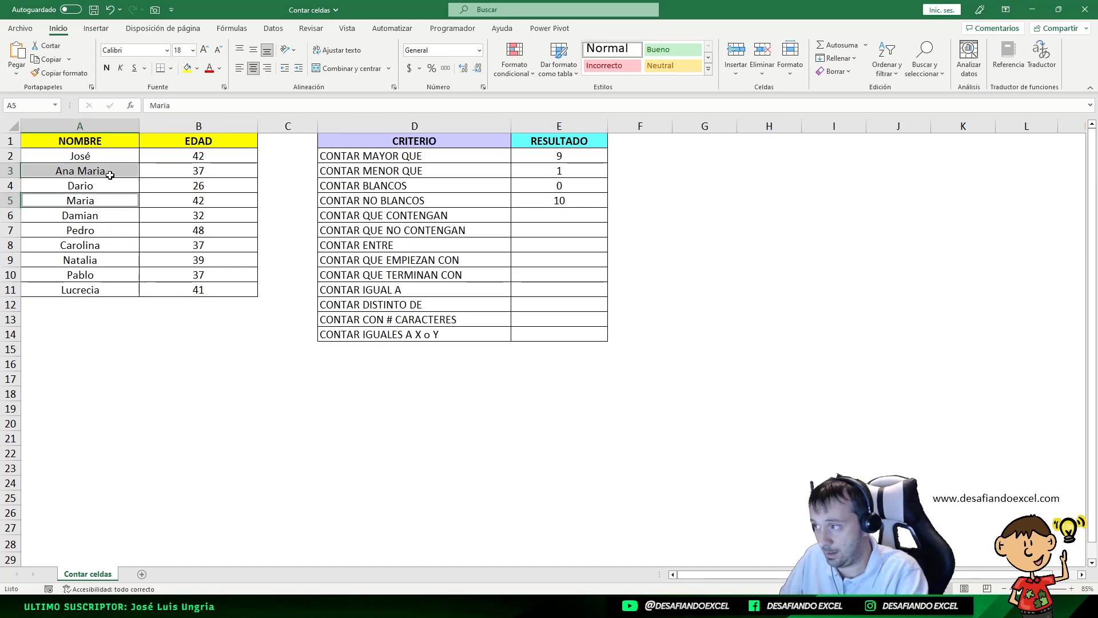
{"action": "left_click", "coordinate": [102, 170]}
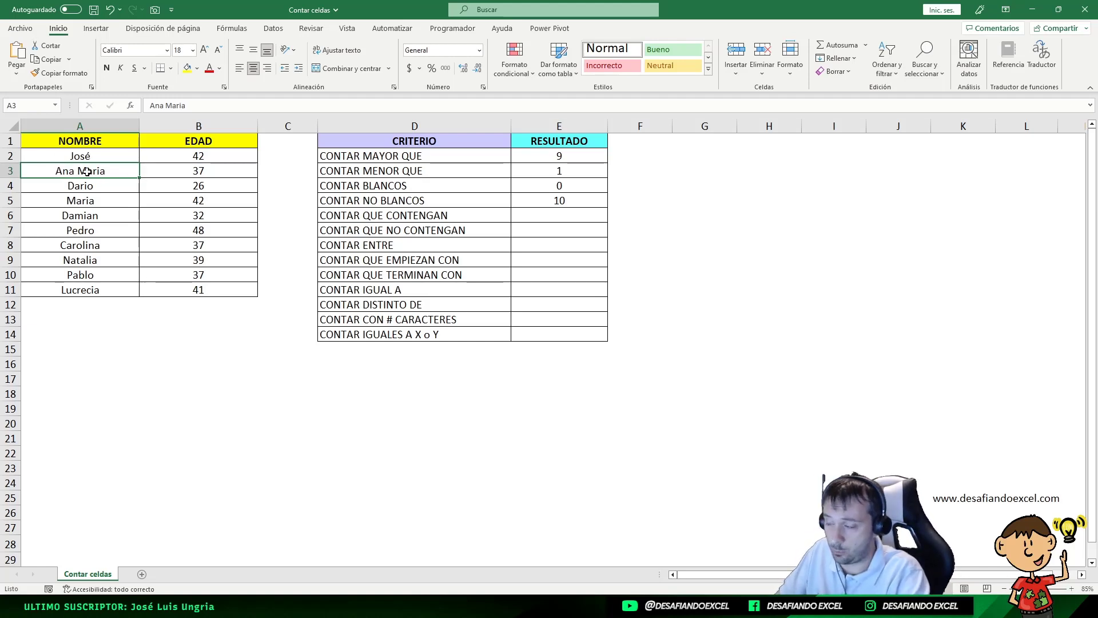
{"action": "left_click", "coordinate": [86, 200]}
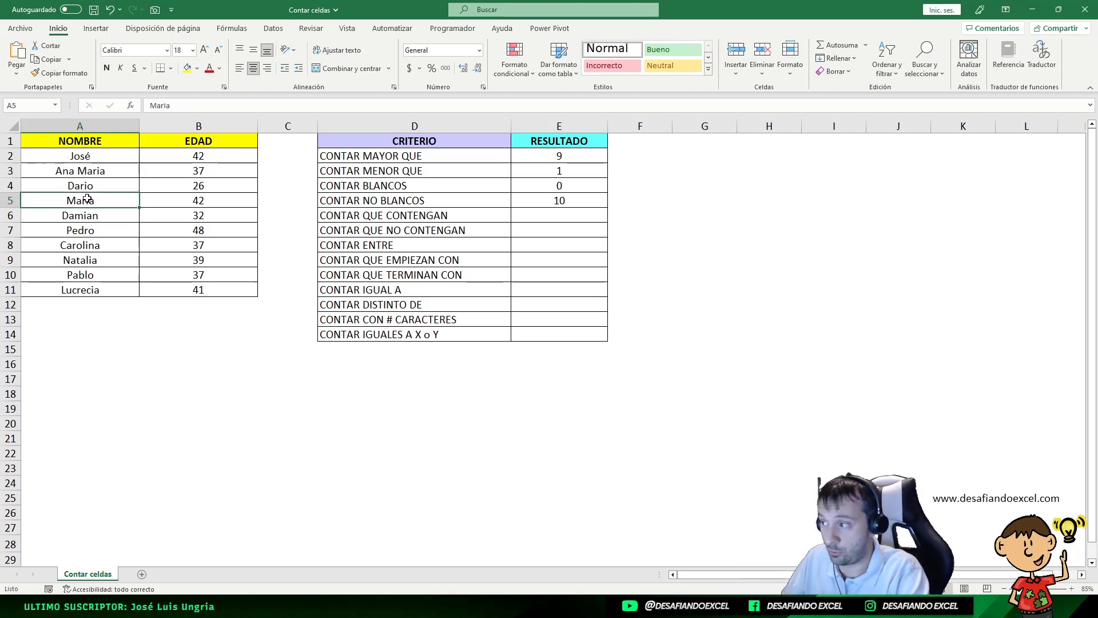
Enter =CONTAR.SI(B2:B11;"*maria*") in E6 as the formula for cells containing "maria"
{"action": "left_click", "coordinate": [538, 212]}
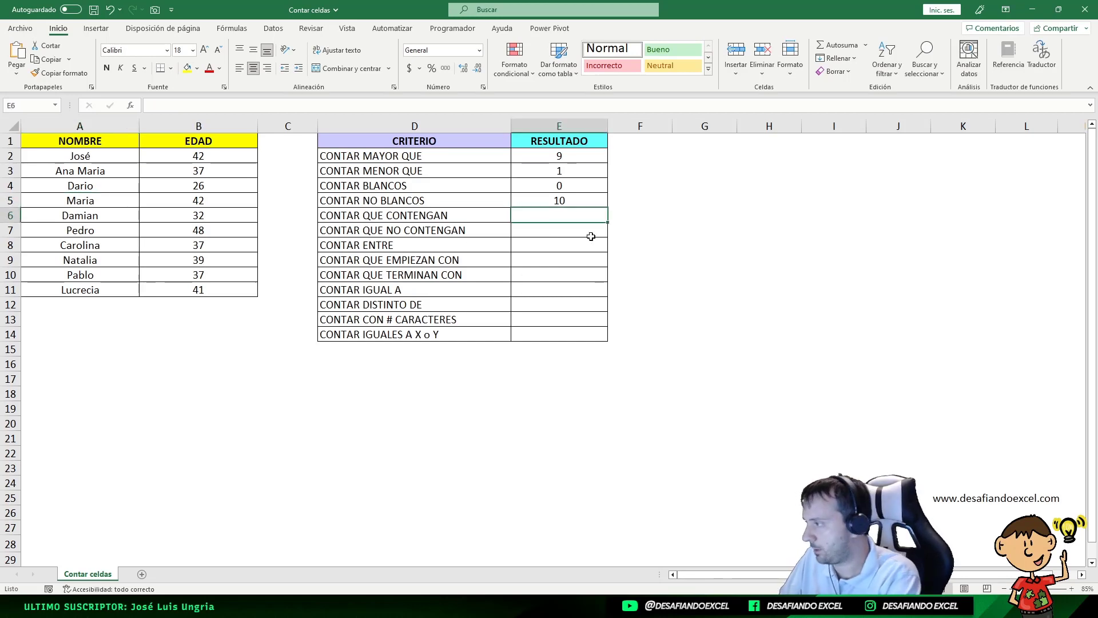
{"action": "type", "text": "=CONTAR."}
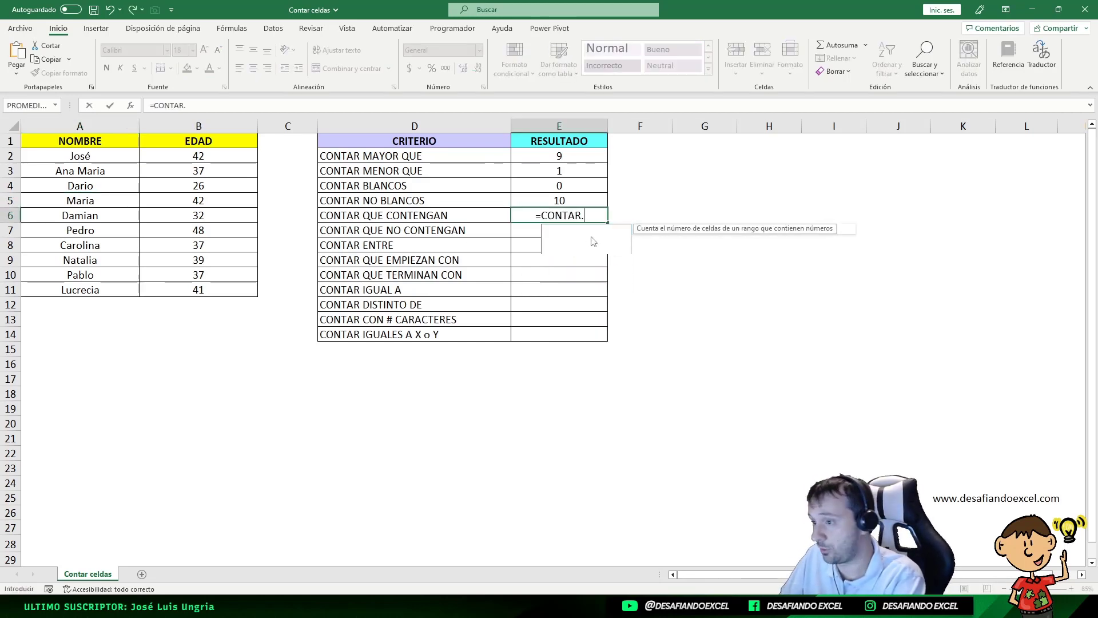
{"action": "type", "text": "SI("}
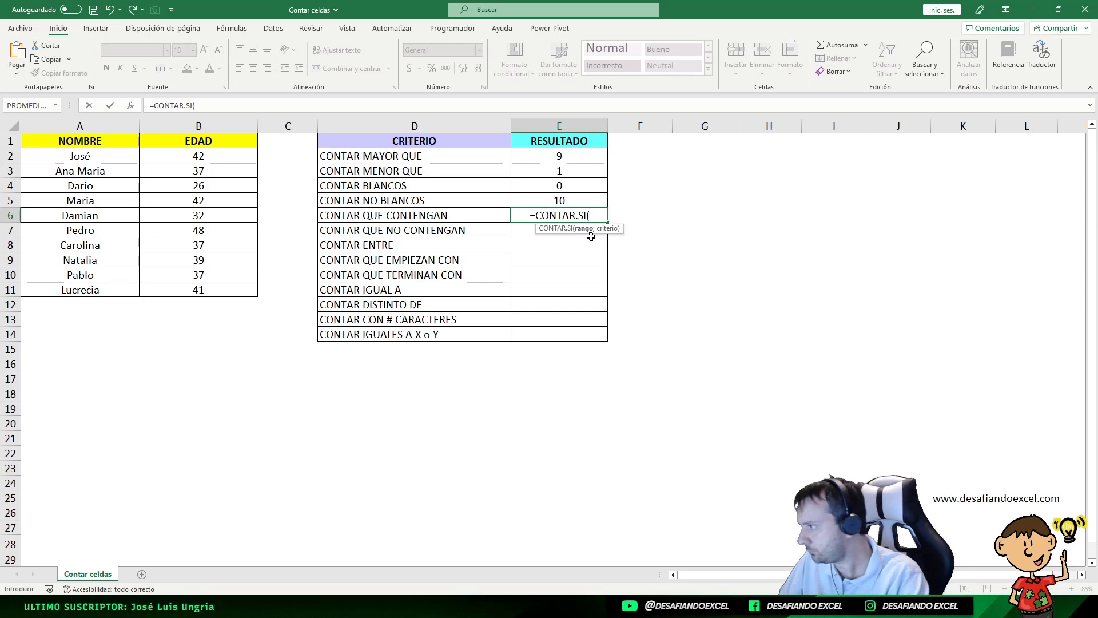
{"action": "left_click_drag", "start_coordinate": [233, 156], "coordinate": [228, 292]}
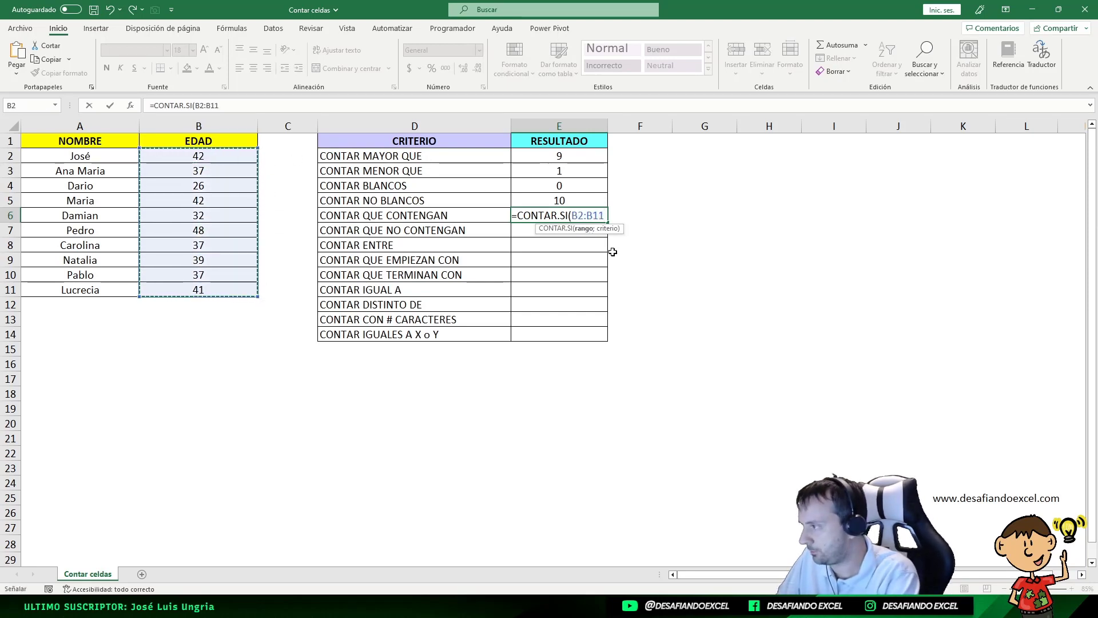
{"action": "type", "text": ";"}
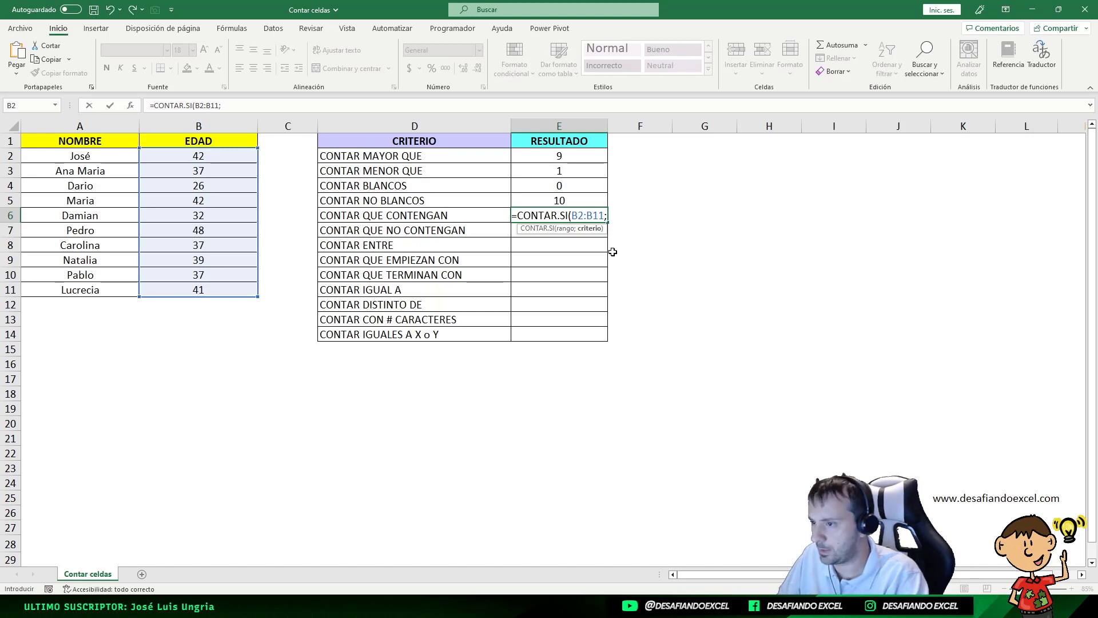
{"action": "type", "text": "\""}
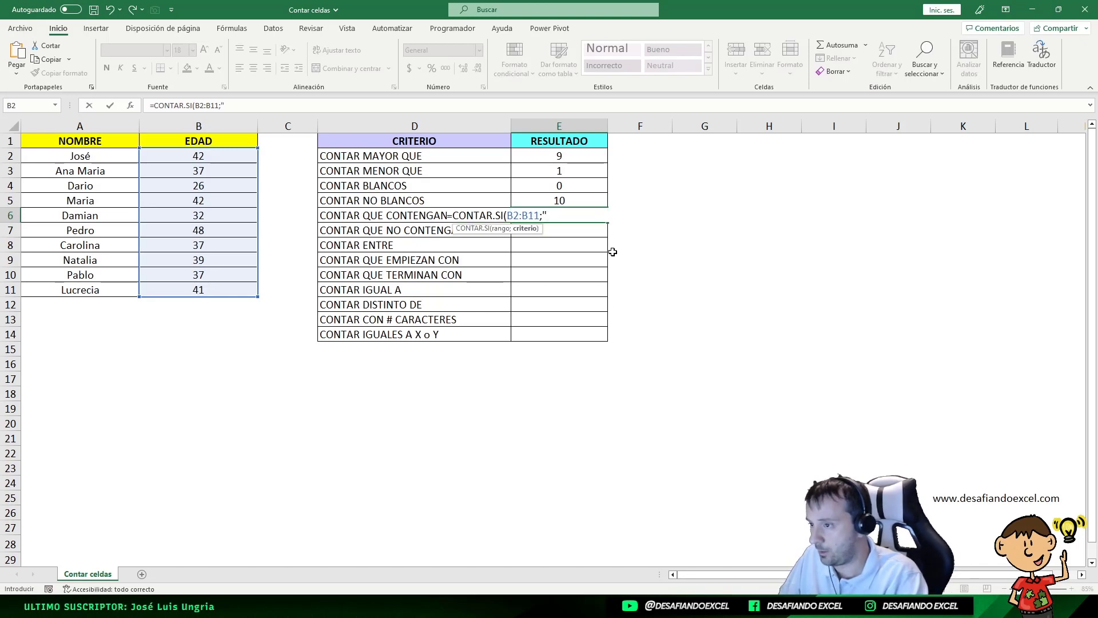
{"action": "type", "text": "*"}
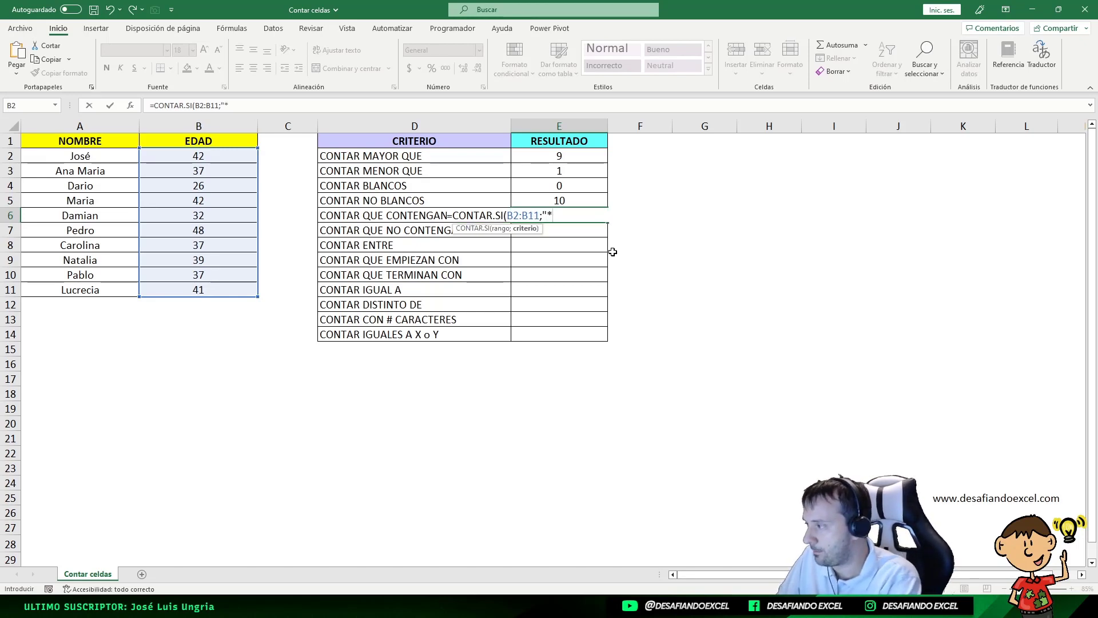
{"action": "type", "text": "maria*"}
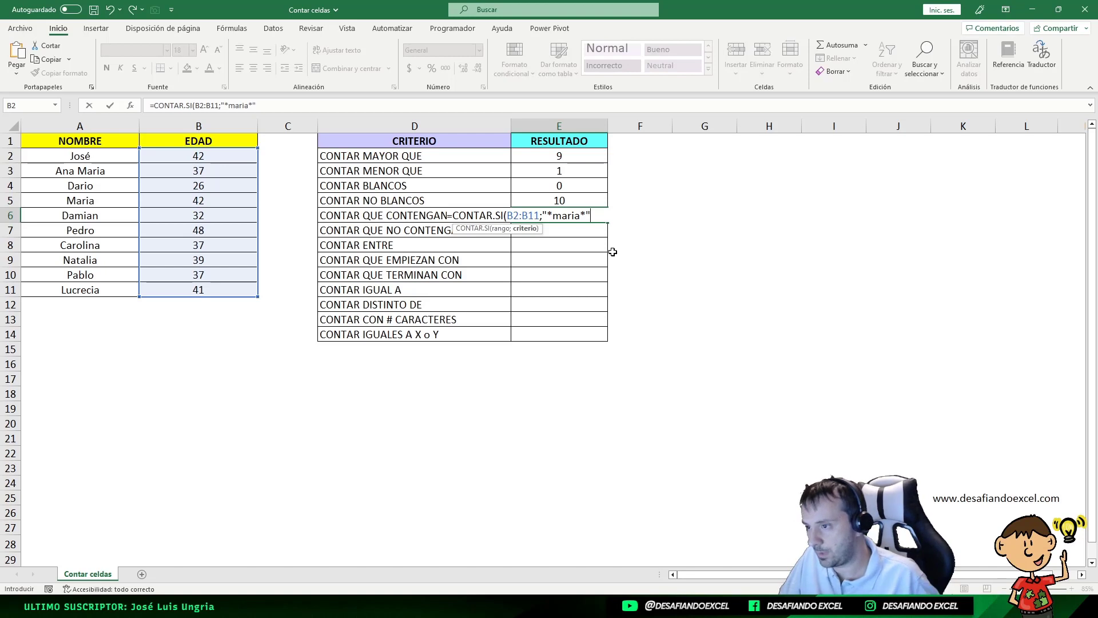
{"action": "type", "text": ")"}
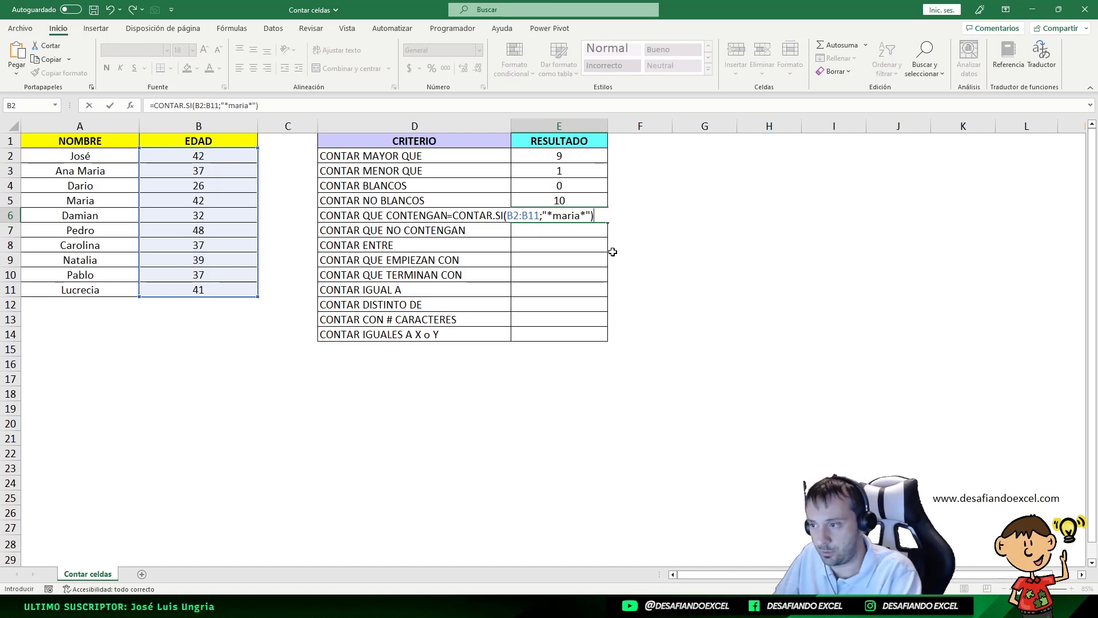
{"action": "key", "text": "Return"}
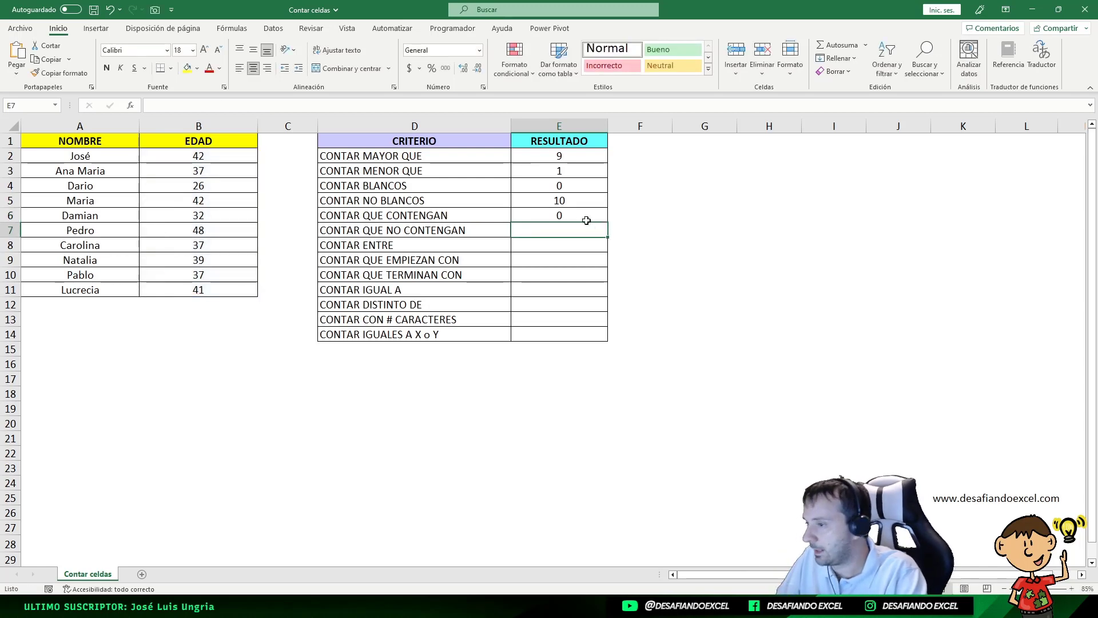
Change the range in the E6 formula to A2:A11 so that it searches the NOMBRE column
{"action": "left_click", "coordinate": [554, 218]}
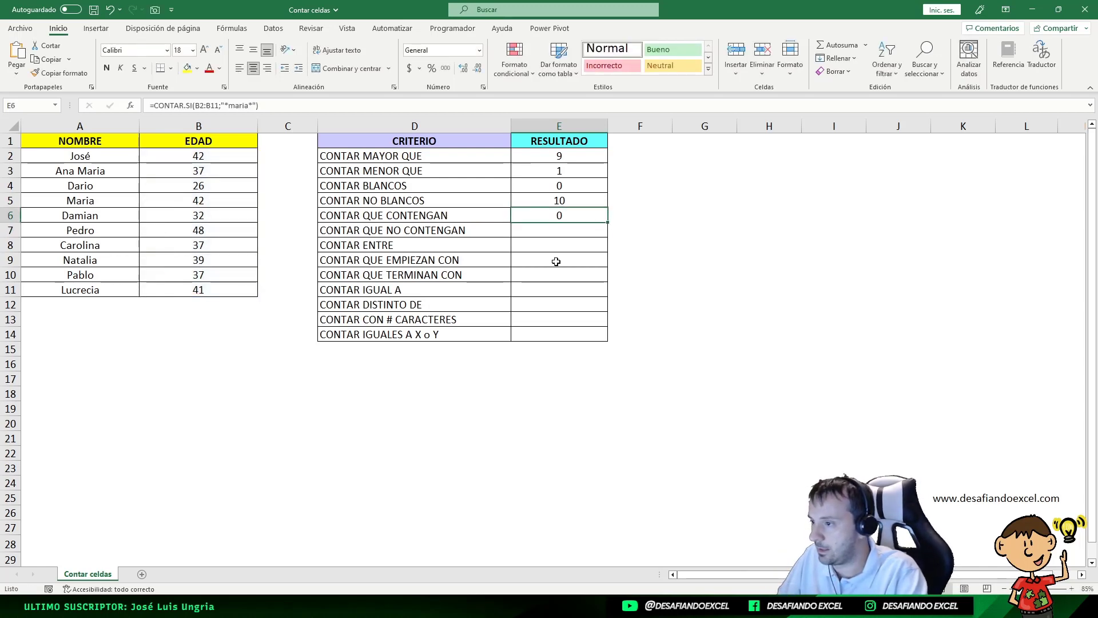
{"action": "double_click", "coordinate": [548, 216]}
{"action": "left_click", "coordinate": [540, 217]}
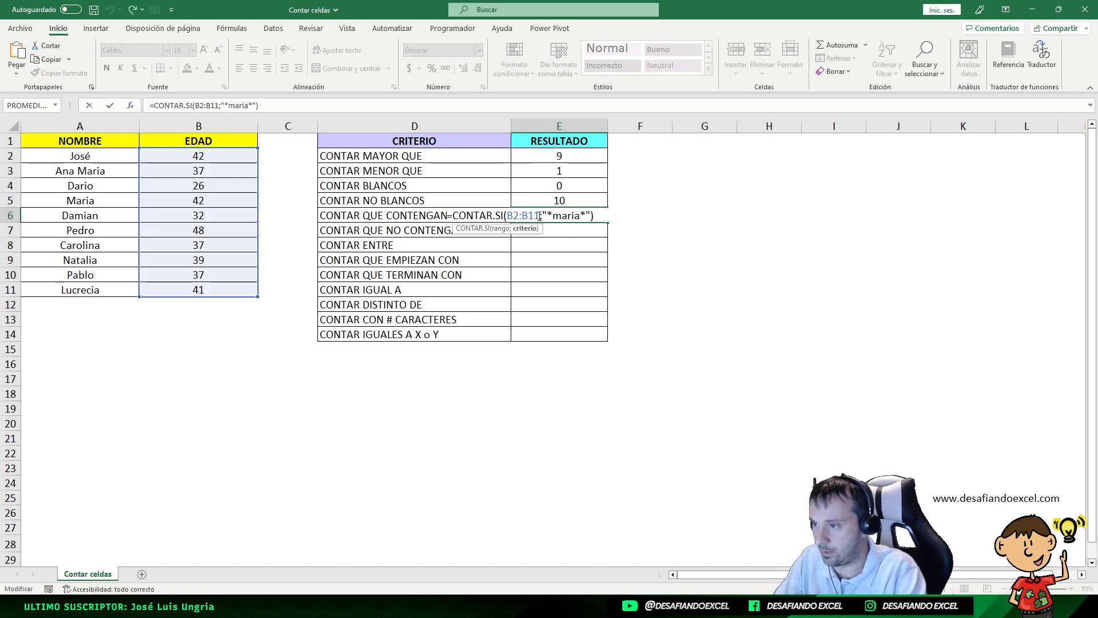
{"action": "left_click_drag", "start_coordinate": [540, 216], "coordinate": [506, 217]}
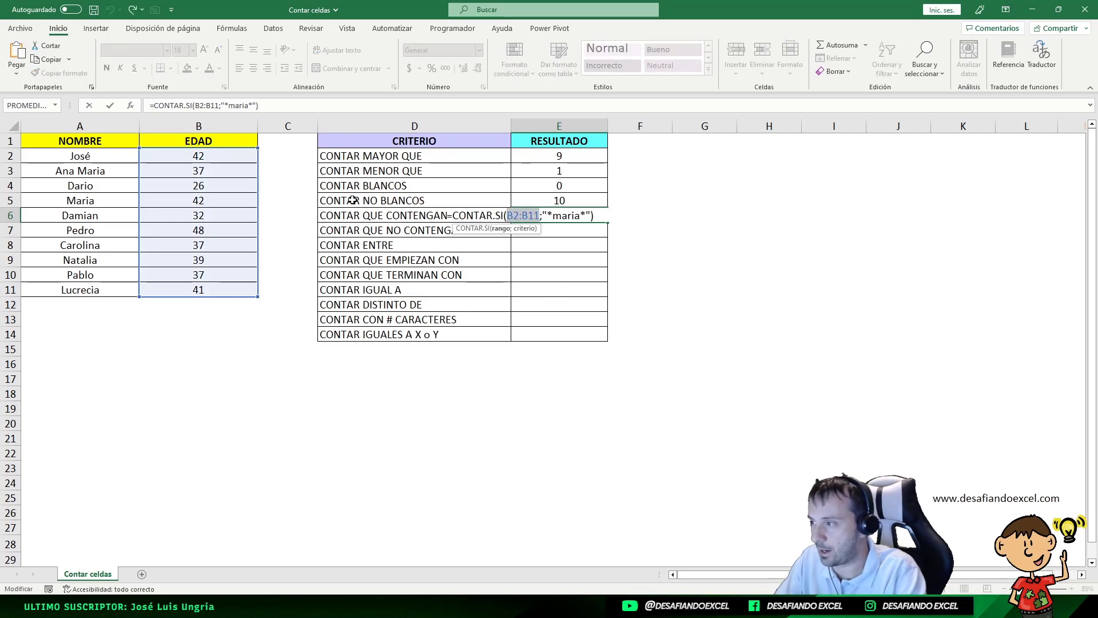
{"action": "left_click_drag", "start_coordinate": [139, 171], "coordinate": [74, 182]}
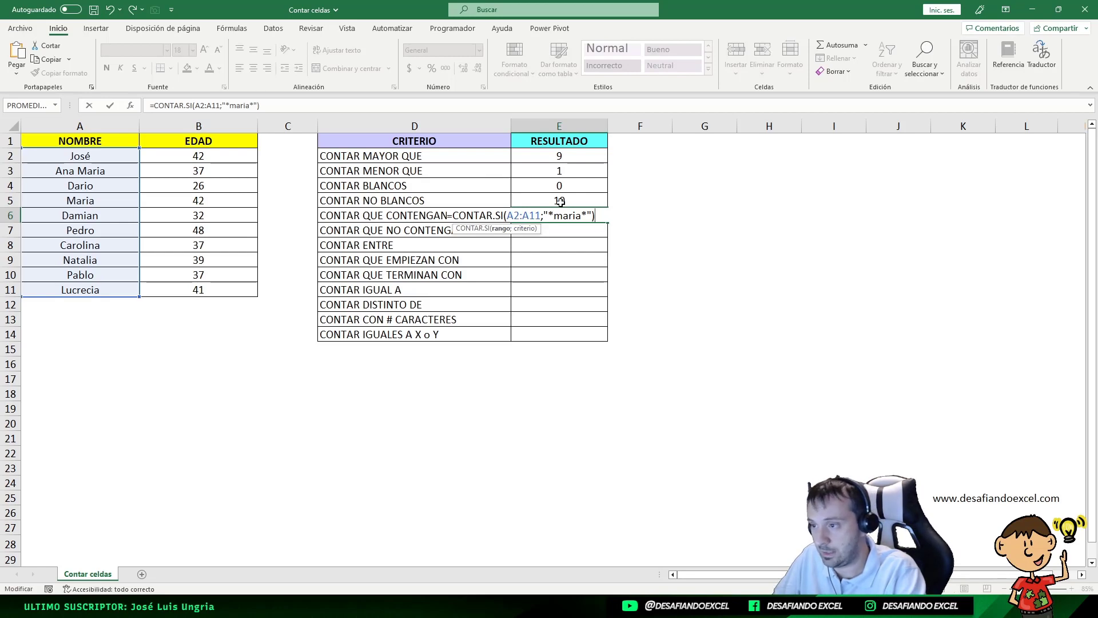
{"action": "key", "text": "Return"}
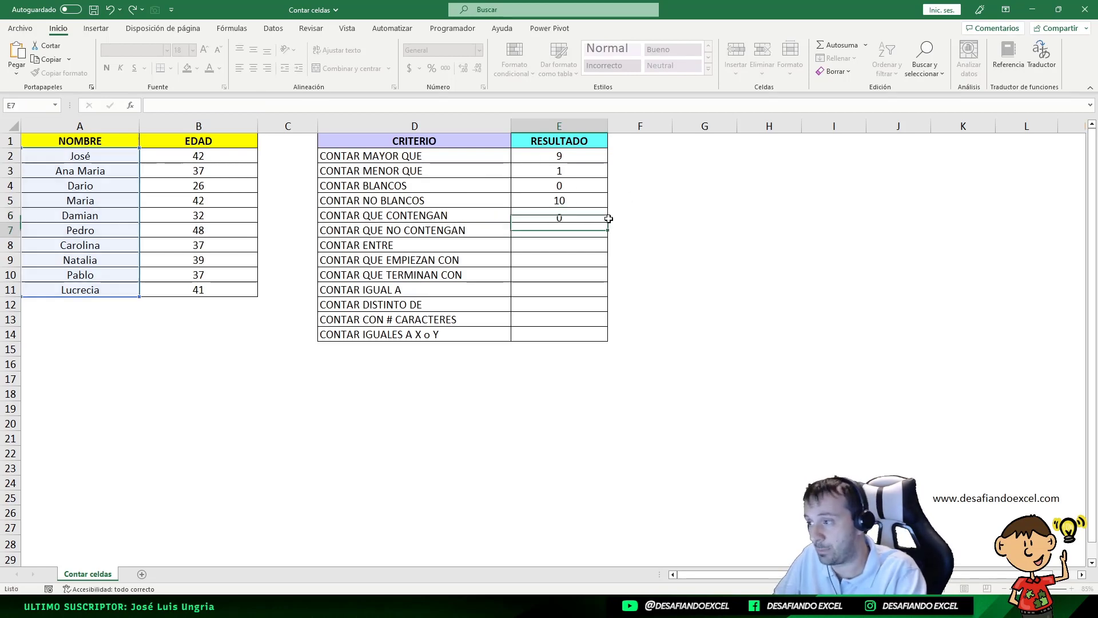
{"action": "left_click", "coordinate": [595, 216]}
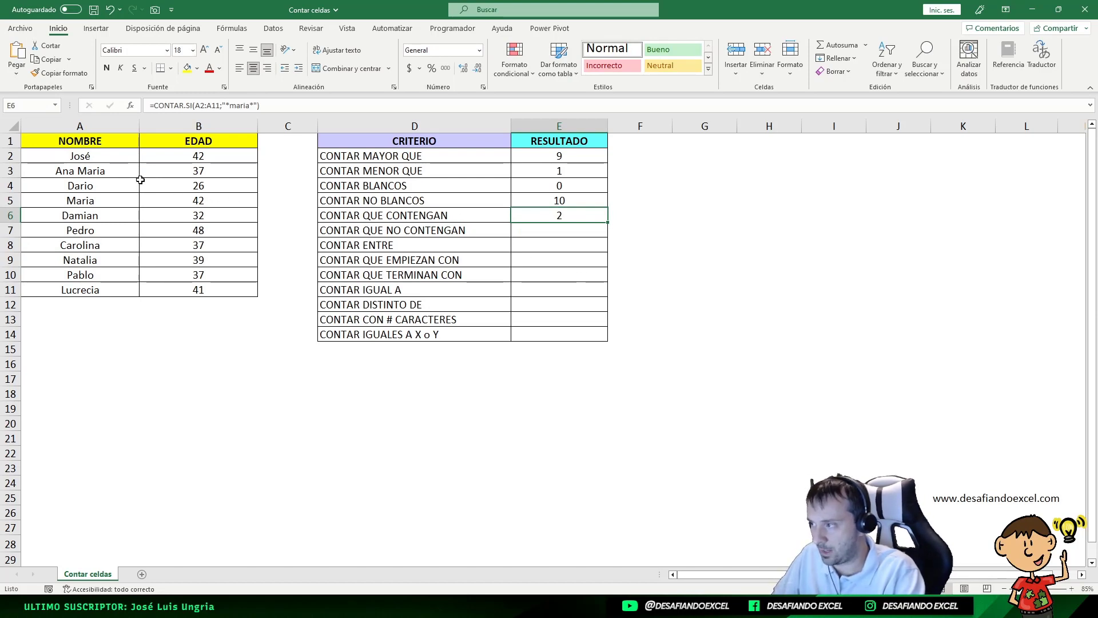
Examine the asterisk wildcards around "maria" in the E6 formula without changing it
{"action": "double_click", "coordinate": [563, 212]}
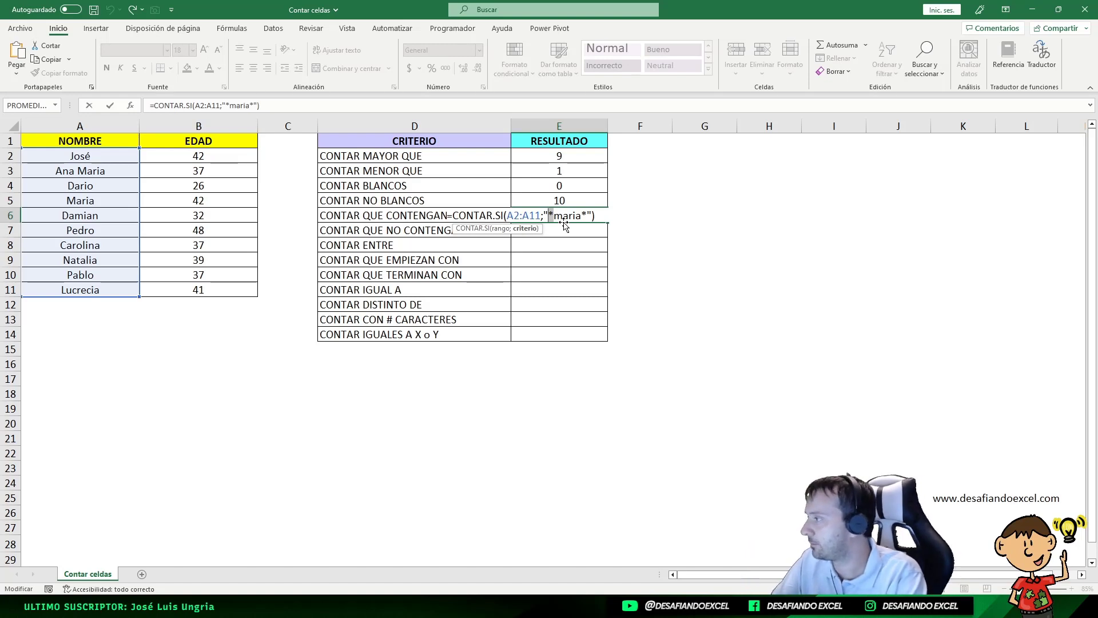
{"action": "key", "text": "Return"}
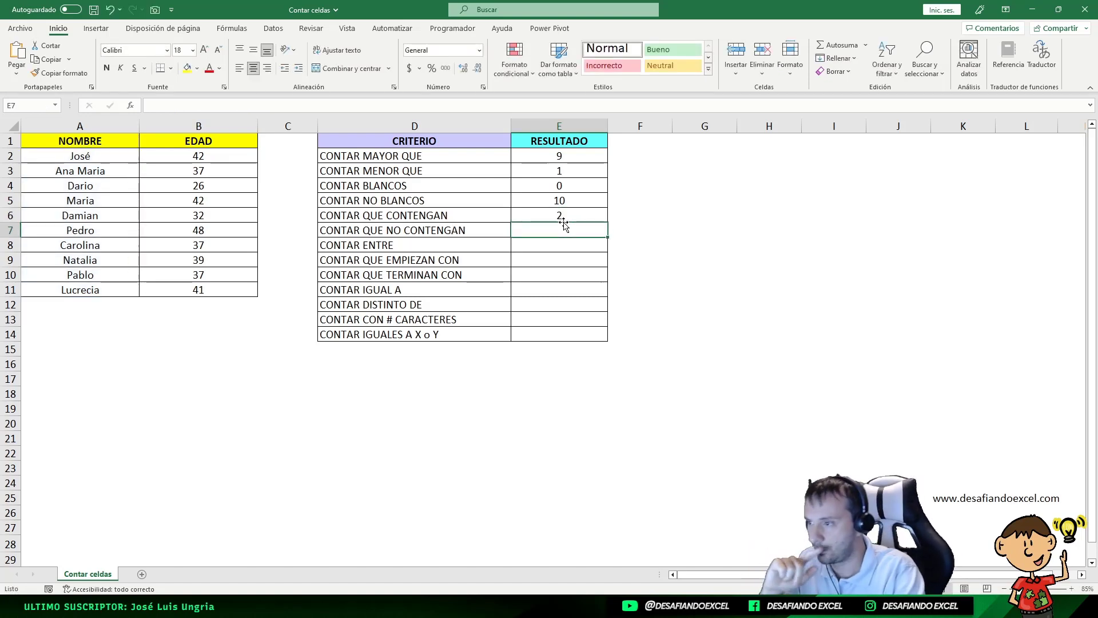
{"action": "left_click", "coordinate": [558, 219]}
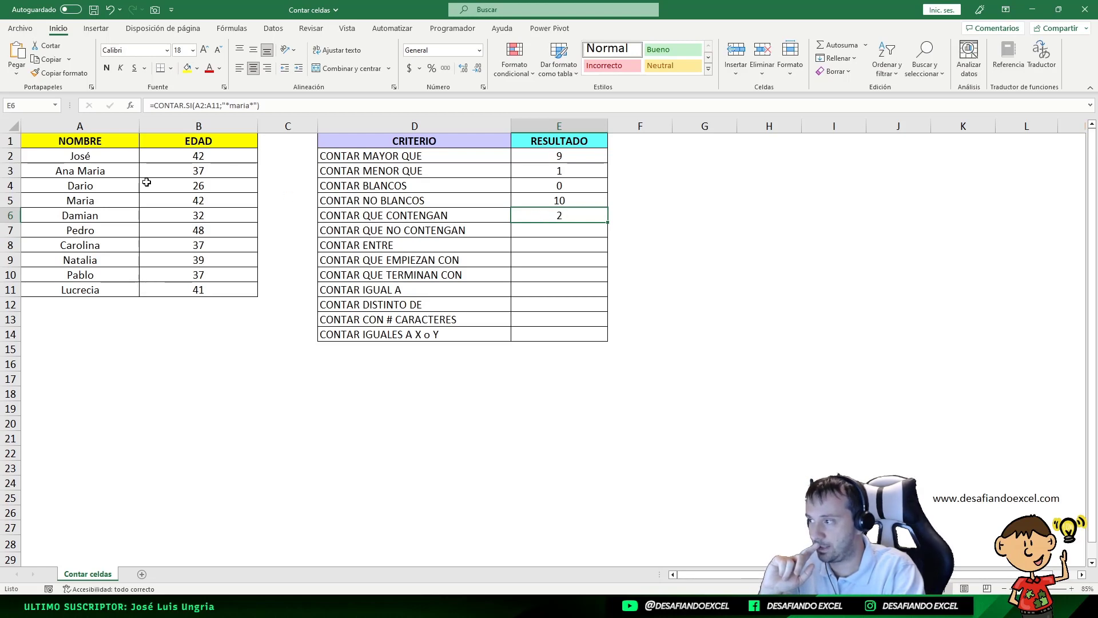
Remove both asterisks from the E6 criterion so that the formula reads =CONTAR.SI(A2:A11;"maria")
{"action": "double_click", "coordinate": [556, 216]}
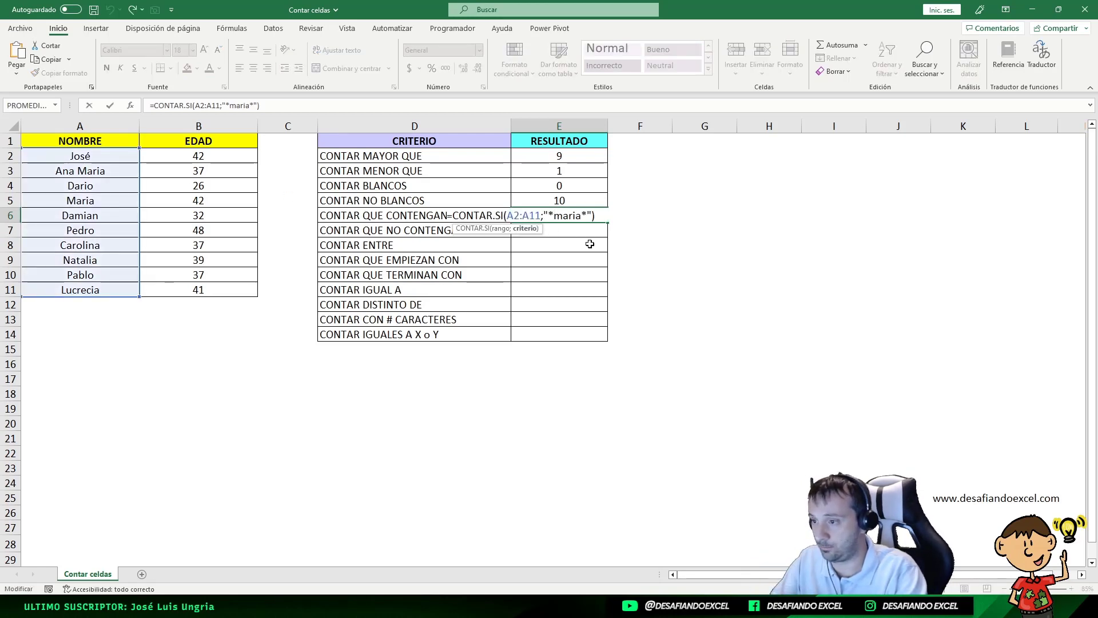
{"action": "key", "text": "BackSpace"}
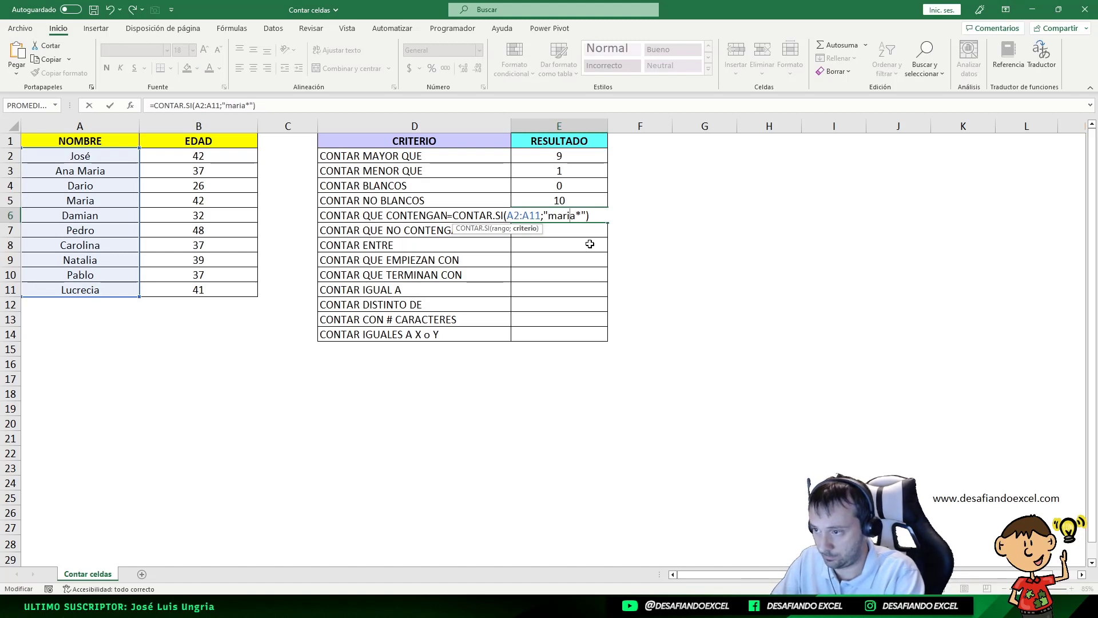
{"action": "key", "text": "Delete"}
{"action": "key", "text": "Return"}
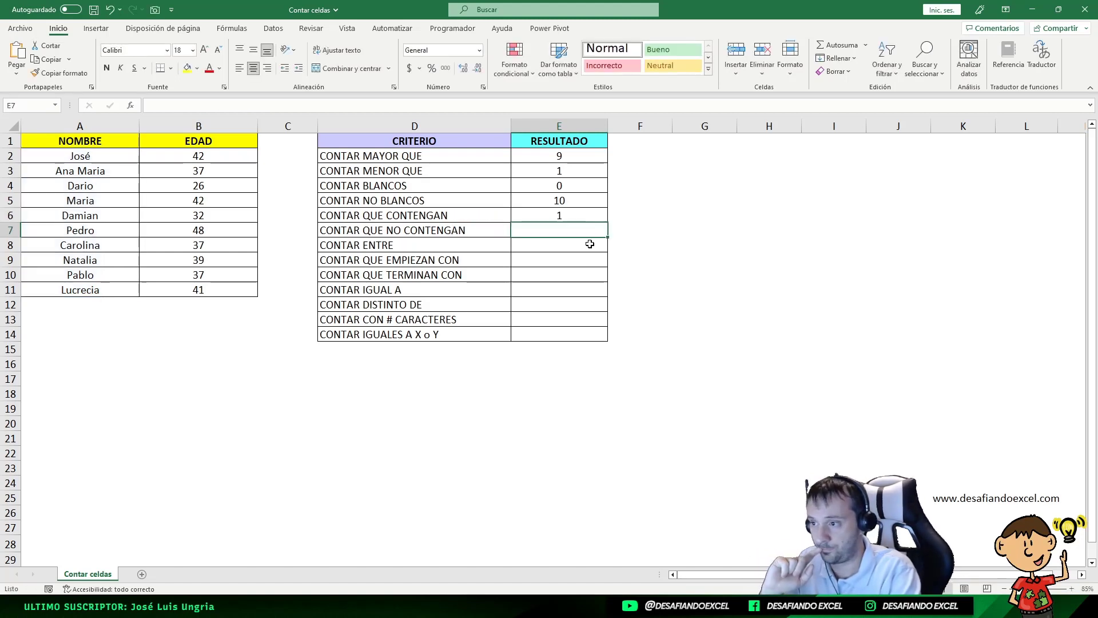
{"action": "left_click", "coordinate": [576, 218]}
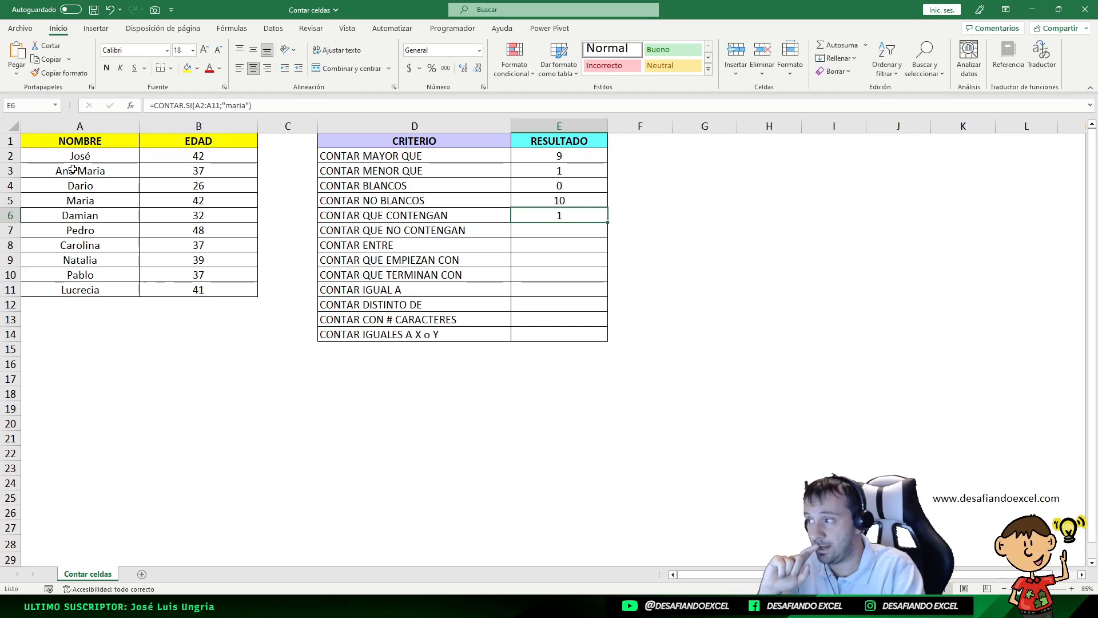
Restore the asterisks on both sides of maria in E6, giving =CONTAR.SI(A2:A11;"*maria*")
{"action": "double_click", "coordinate": [552, 217]}
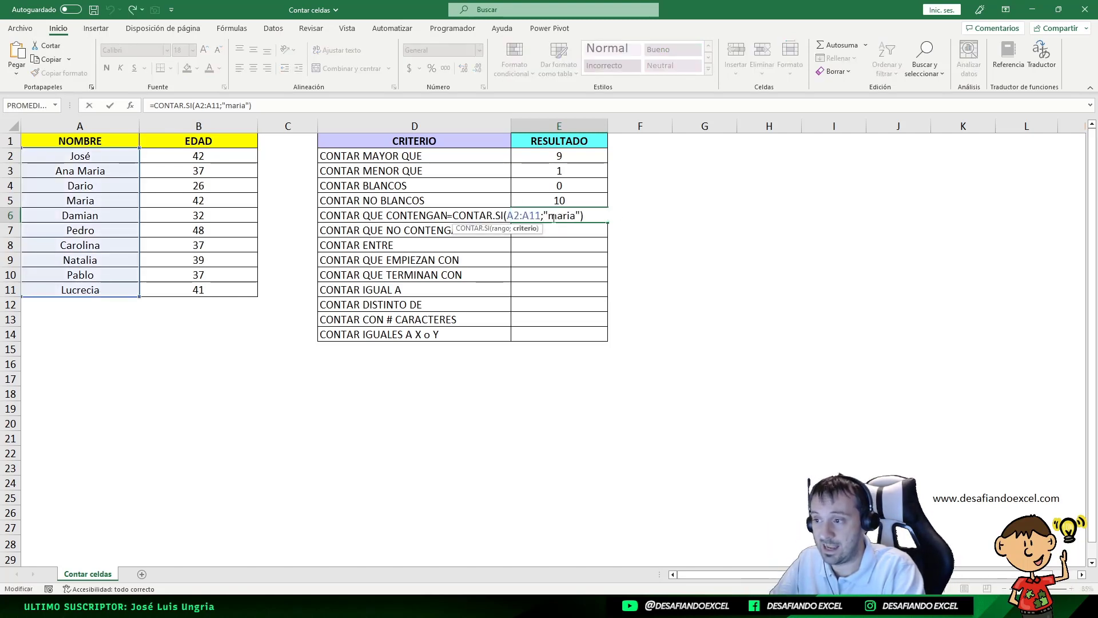
{"action": "left_click_drag", "start_coordinate": [547, 216], "coordinate": [575, 217]}
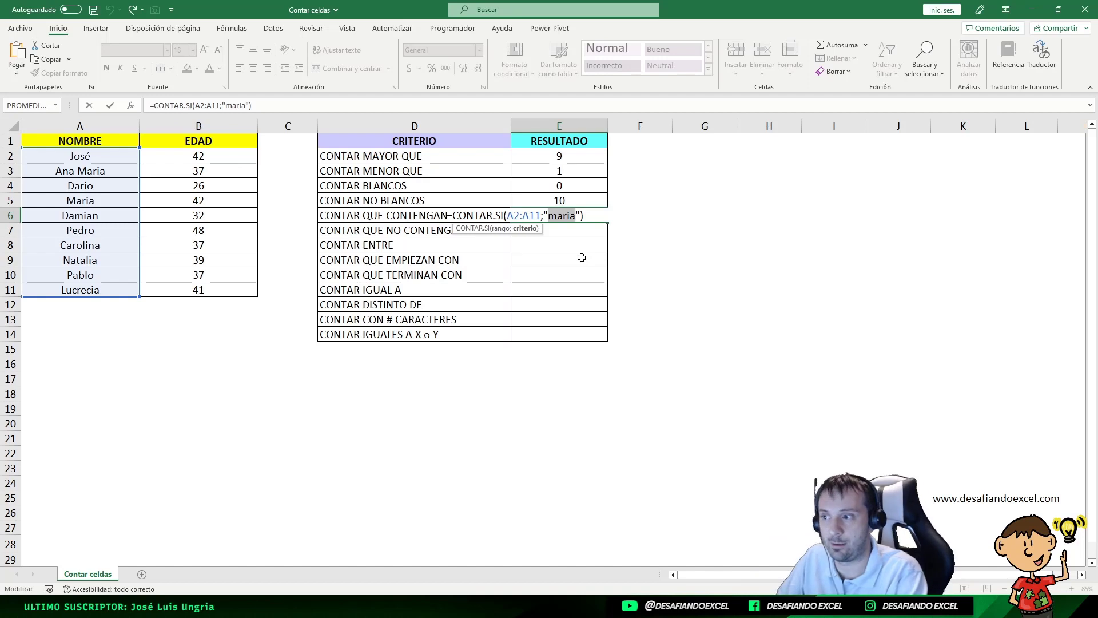
{"action": "key", "text": "Left"}
{"action": "type", "text": "*"}
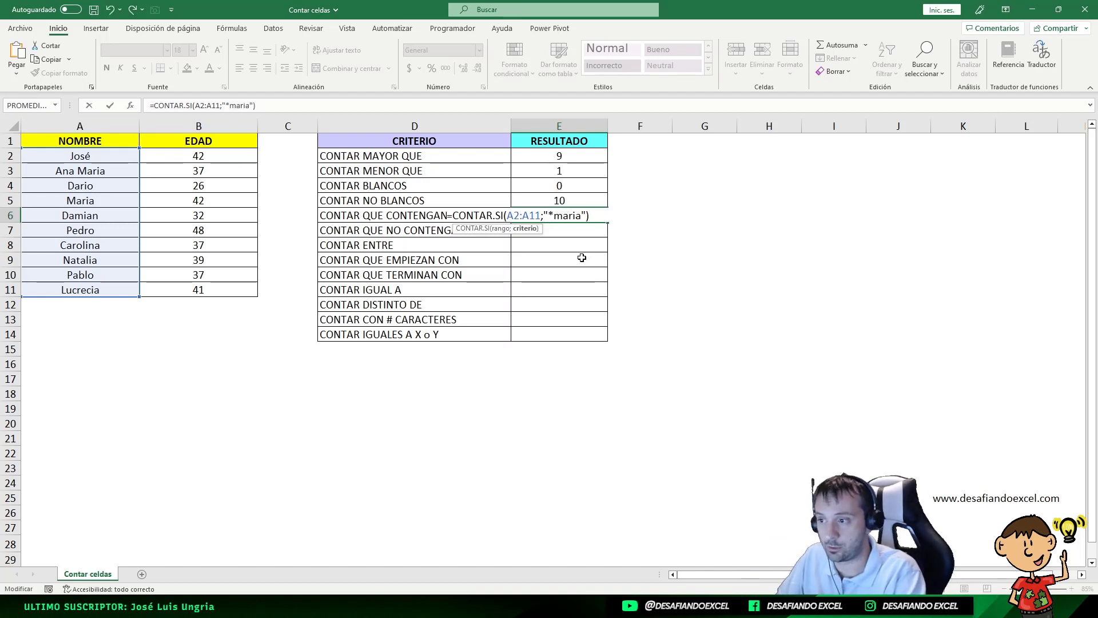
{"action": "key", "text": "Right"}
{"action": "type", "text": "*"}
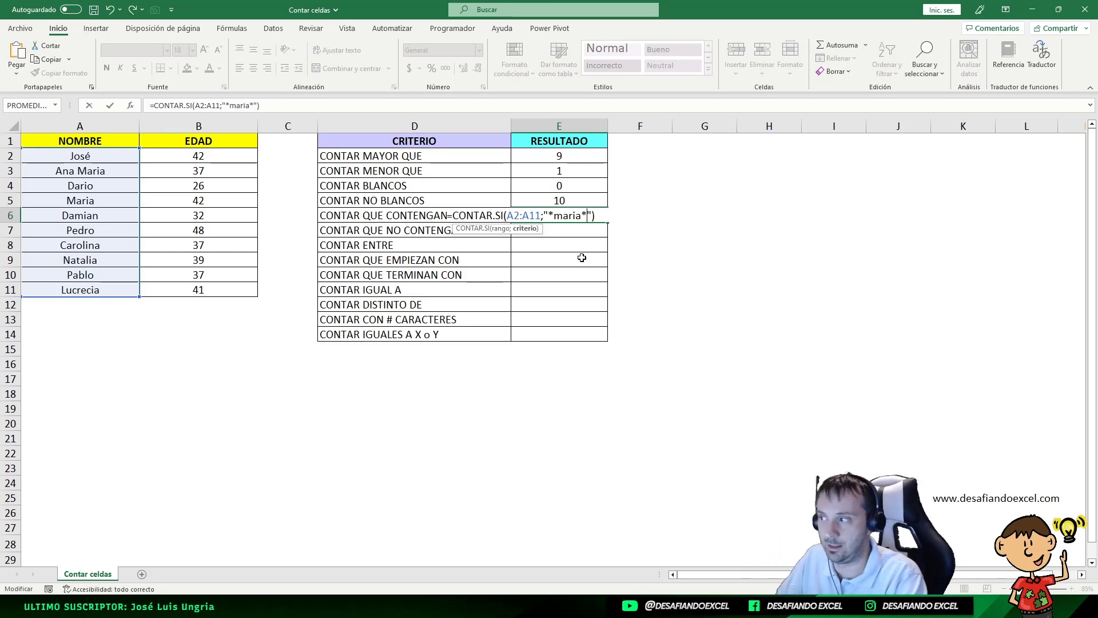
{"action": "key", "text": "Return"}
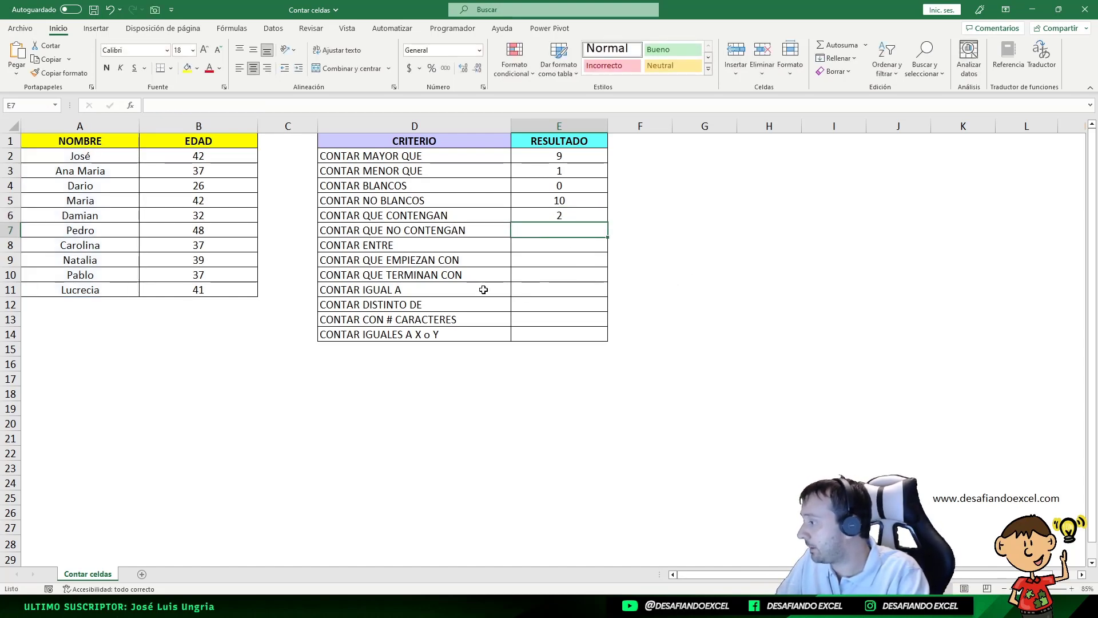
Copy the formula text of E6 and paste it unchanged into E7, the CONTAR QUE NO CONTENGAN row
{"action": "left_click", "coordinate": [558, 217]}
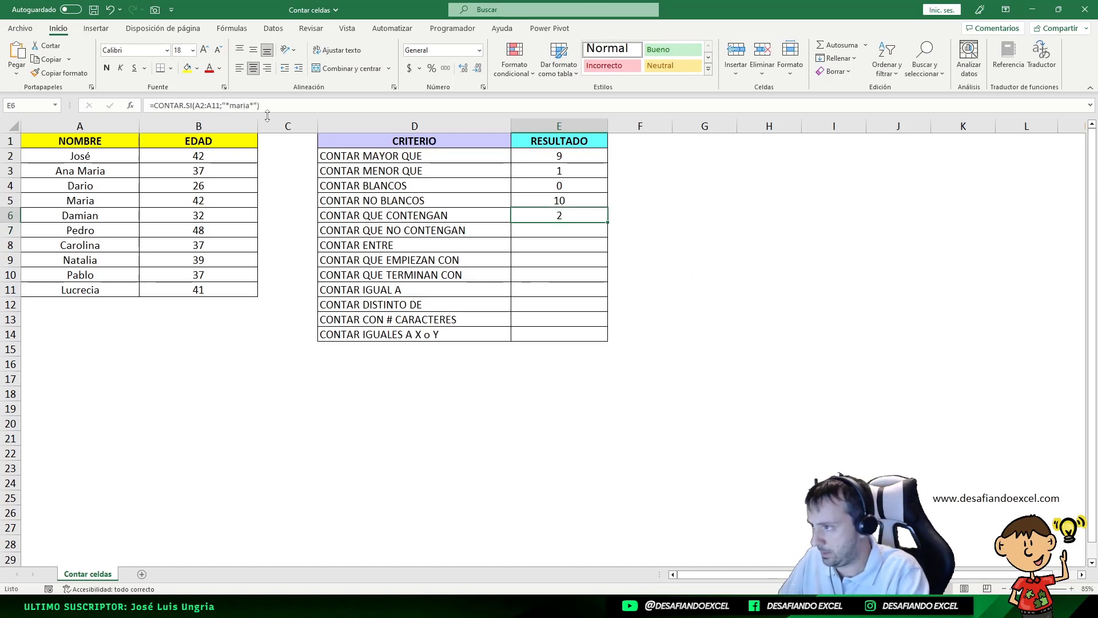
{"action": "left_click_drag", "start_coordinate": [264, 106], "coordinate": [127, 114]}
{"action": "key", "text": "ctrl+c"}
{"action": "right_click", "coordinate": [184, 107]}
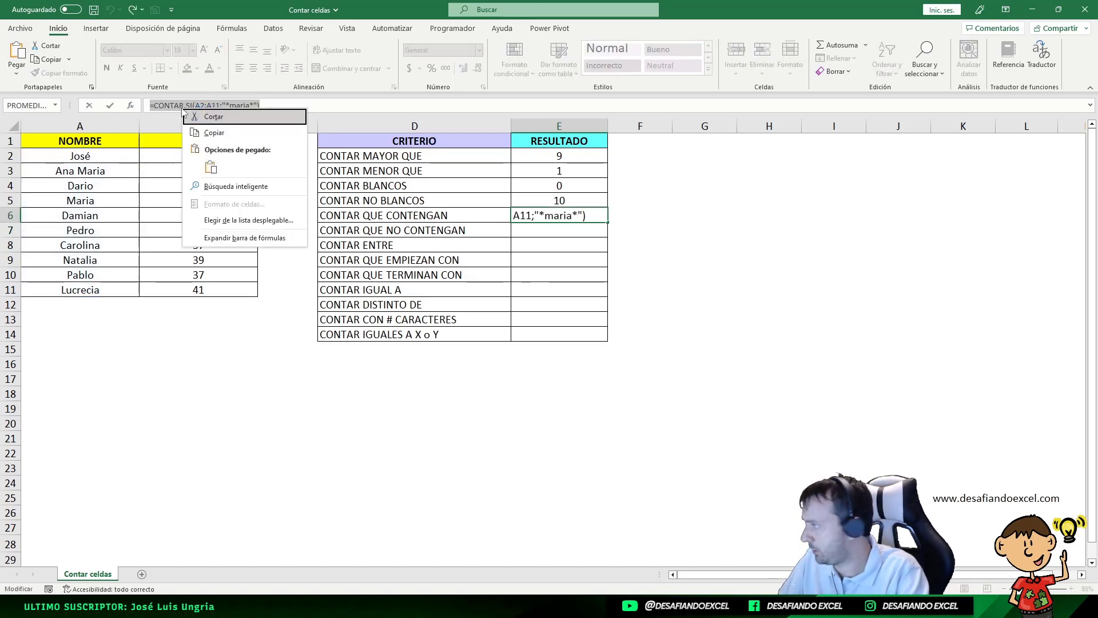
{"action": "left_click", "coordinate": [224, 133]}
{"action": "key", "text": "Escape"}
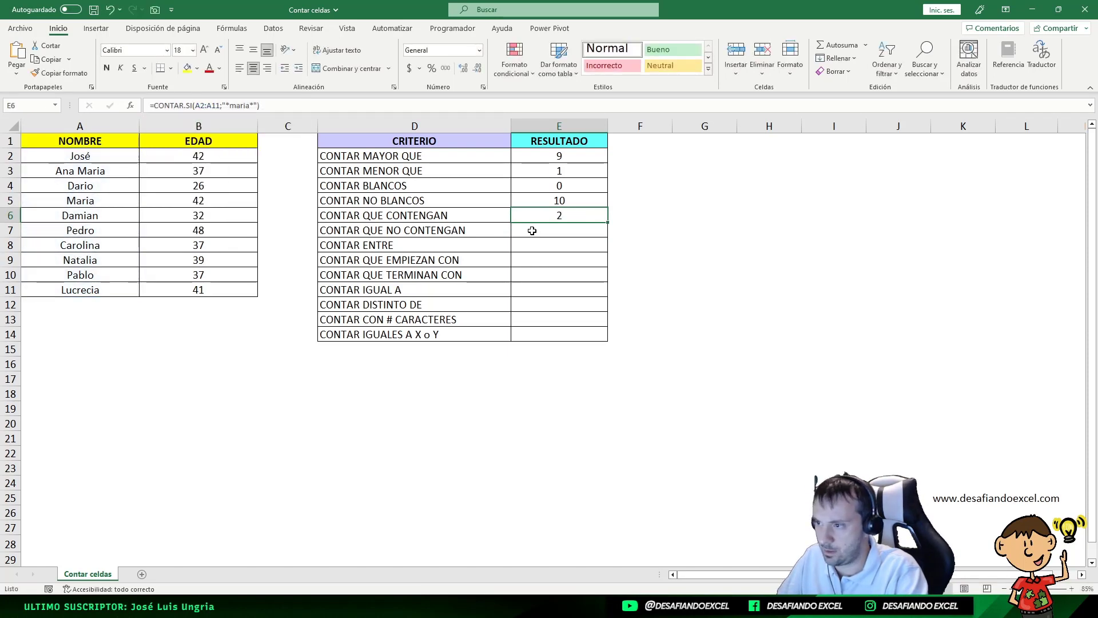
{"action": "right_click", "coordinate": [533, 230]}
{"action": "left_click", "coordinate": [561, 290]}
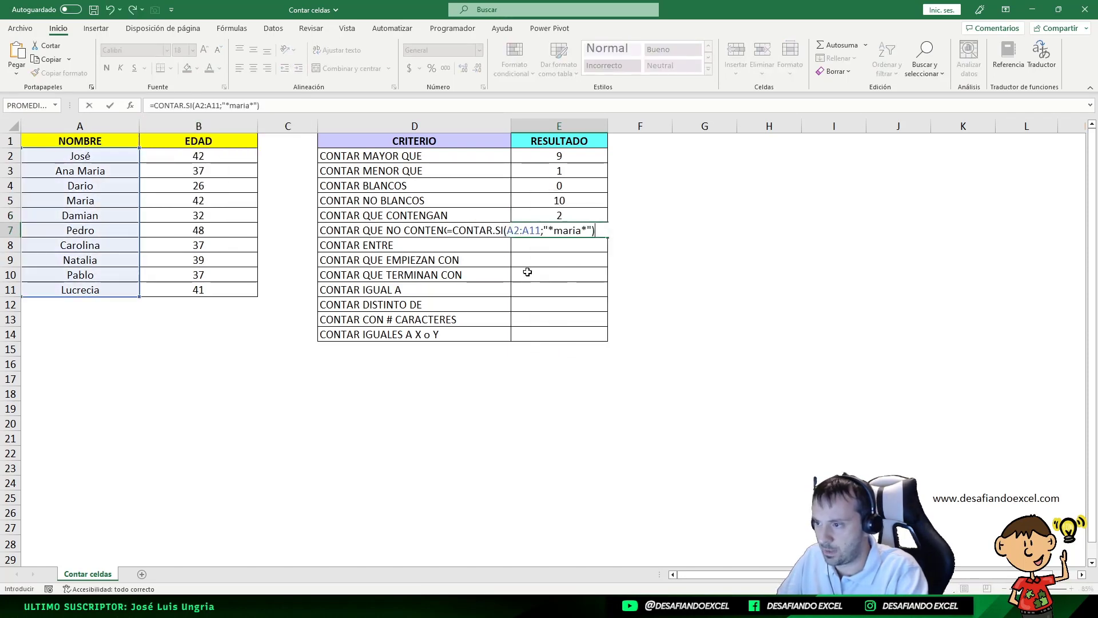
Insert the <> operator at the start of the E7 criterion, making the formula =CONTAR.SI(A2:A11;"<>*maria*")
{"action": "left_click", "coordinate": [547, 230]}
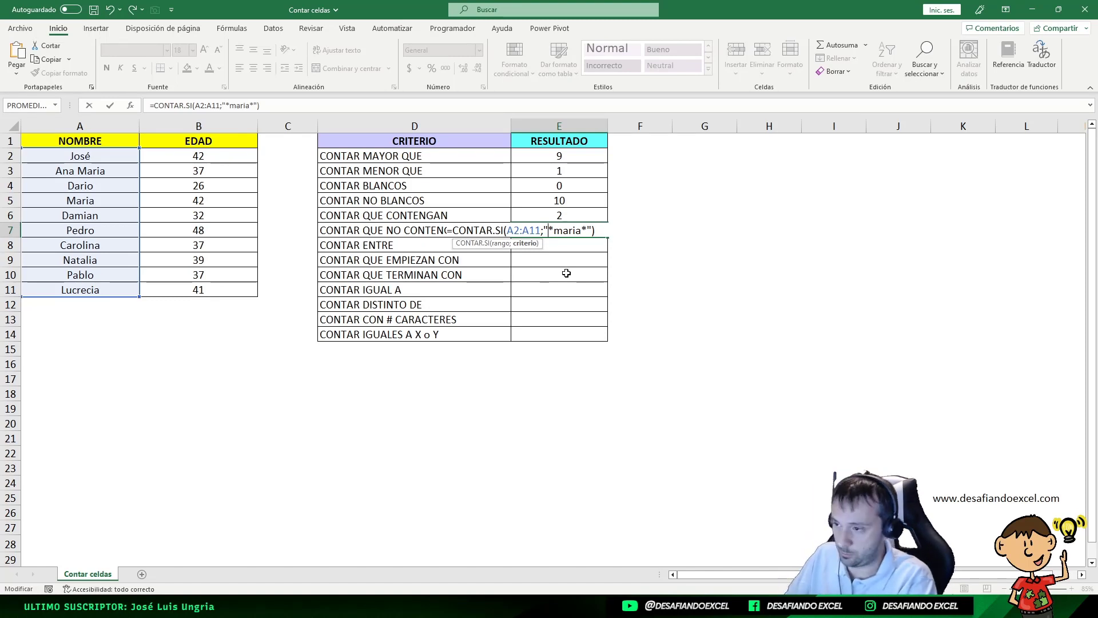
{"action": "type", "text": "<>"}
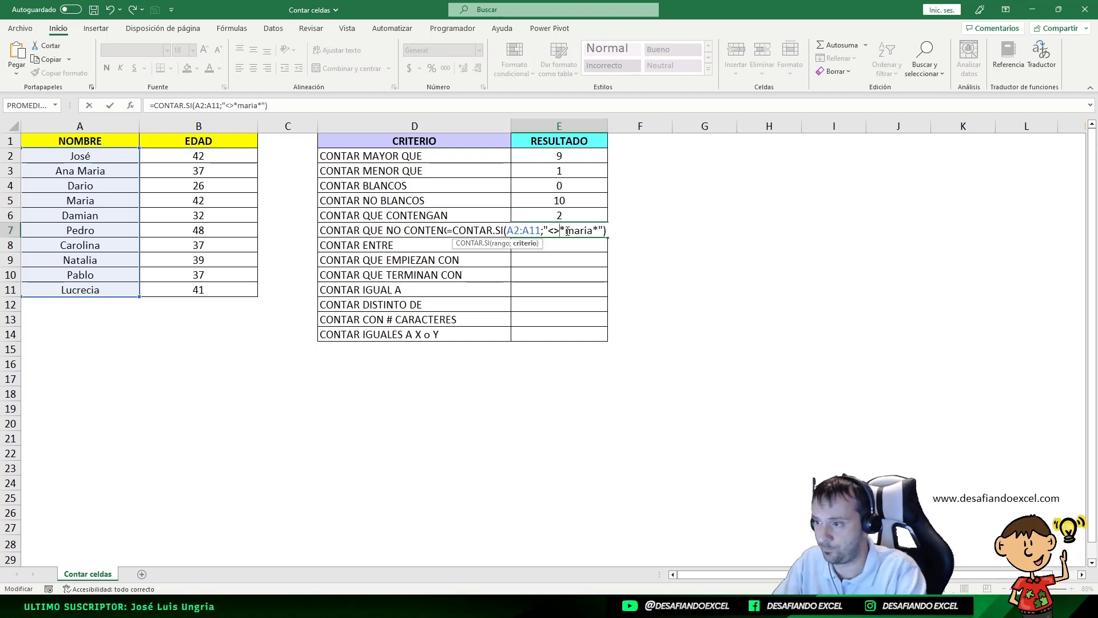
{"action": "key", "text": "Return"}
{"action": "left_click", "coordinate": [565, 230]}
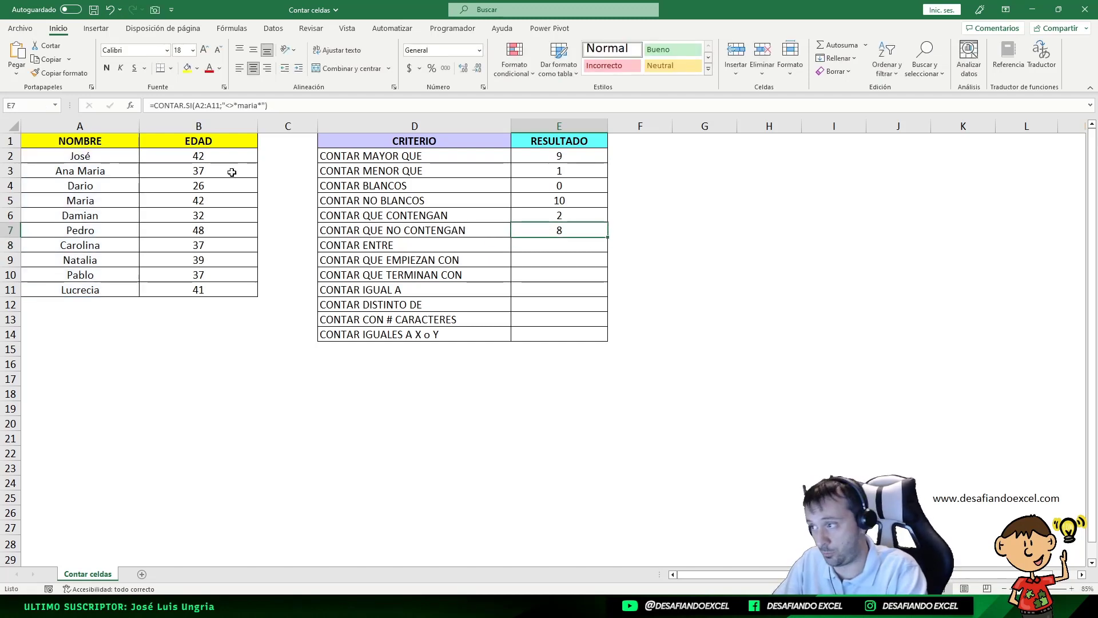
Check the E7 count by selecting the NOMBRE entries A2:A11 except the two that contain "Maria"
{"action": "left_click_drag", "start_coordinate": [114, 154], "coordinate": [86, 294]}
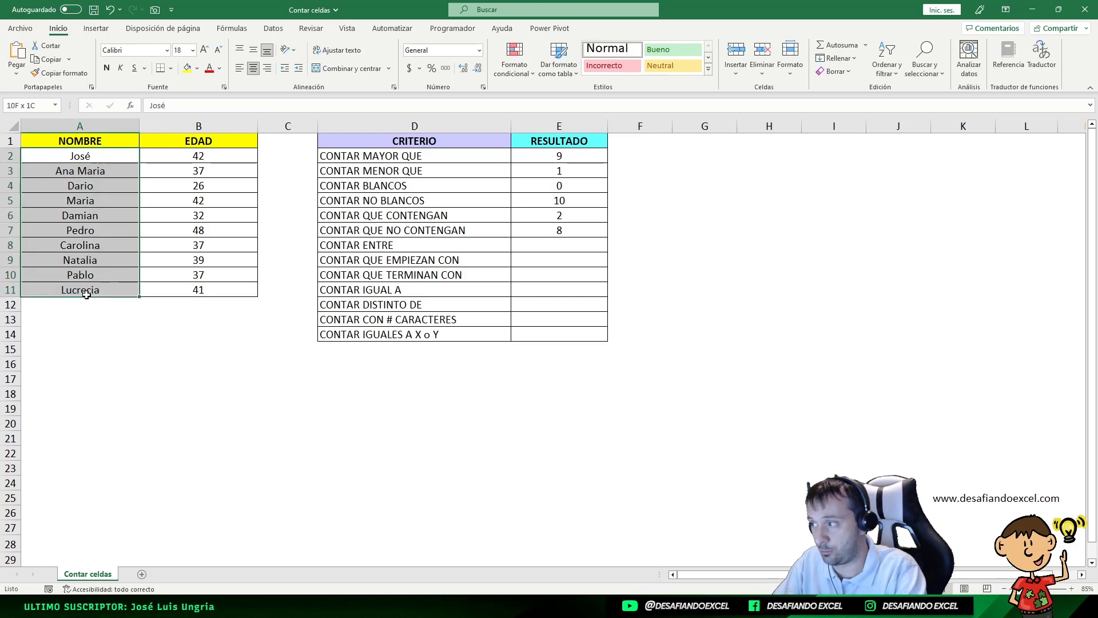
{"action": "left_click", "coordinate": [94, 175], "text": "ctrl"}
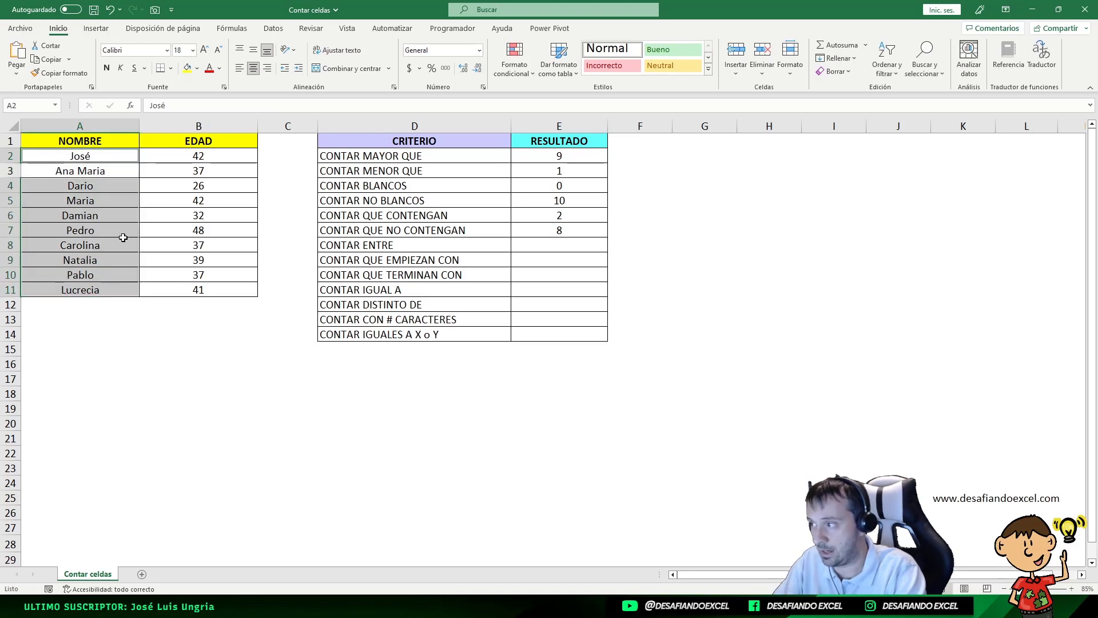
{"action": "left_click", "coordinate": [91, 204], "text": "ctrl"}
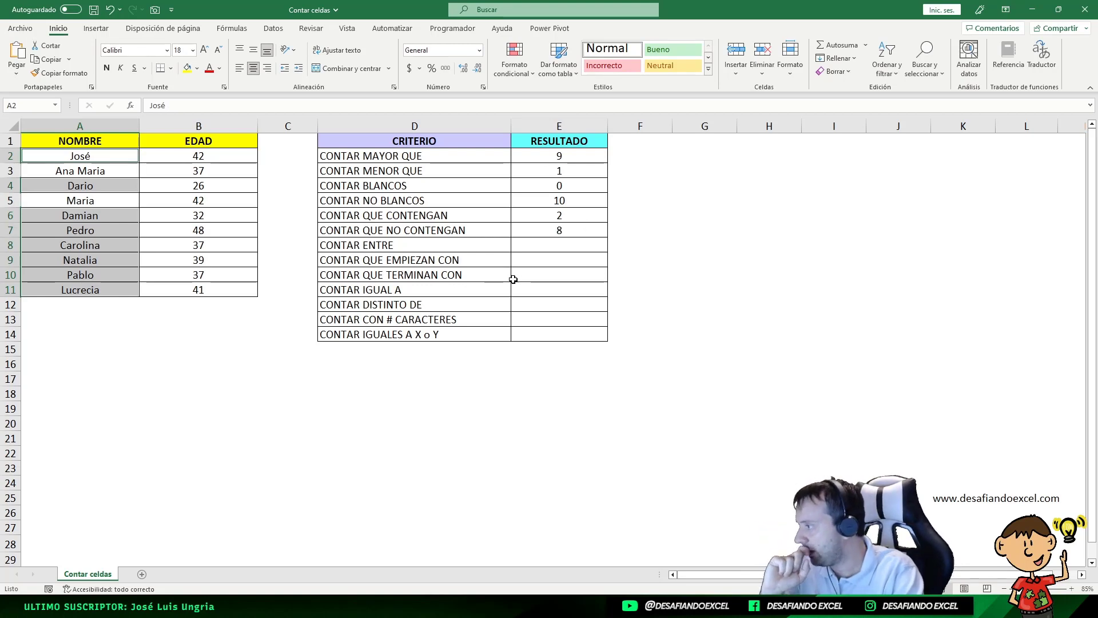
Begin a CONTAR.SI.CONJUNTO formula in E8 with the EDAD range B2:B11 and ">35" as the first criterion
{"action": "left_click", "coordinate": [530, 248]}
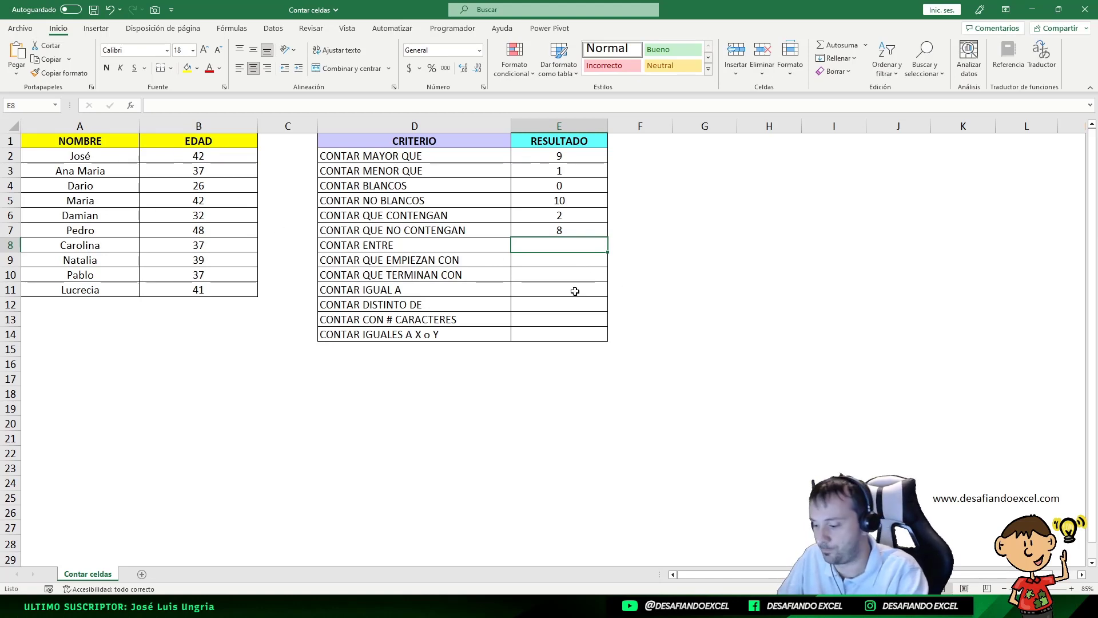
{"action": "type", "text": "="}
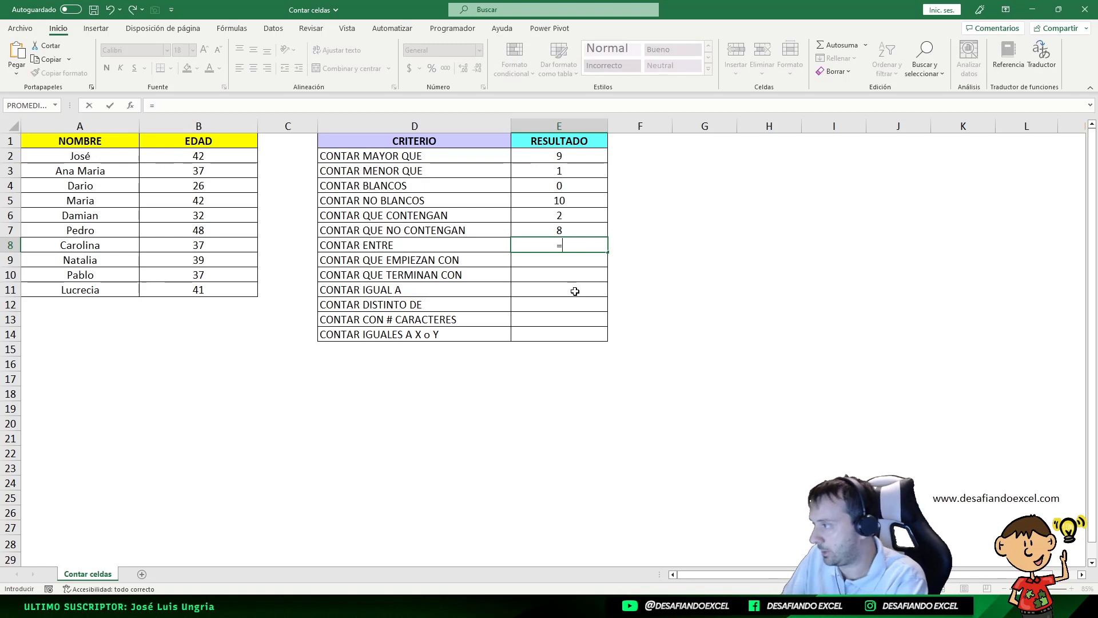
{"action": "type", "text": "CONT"}
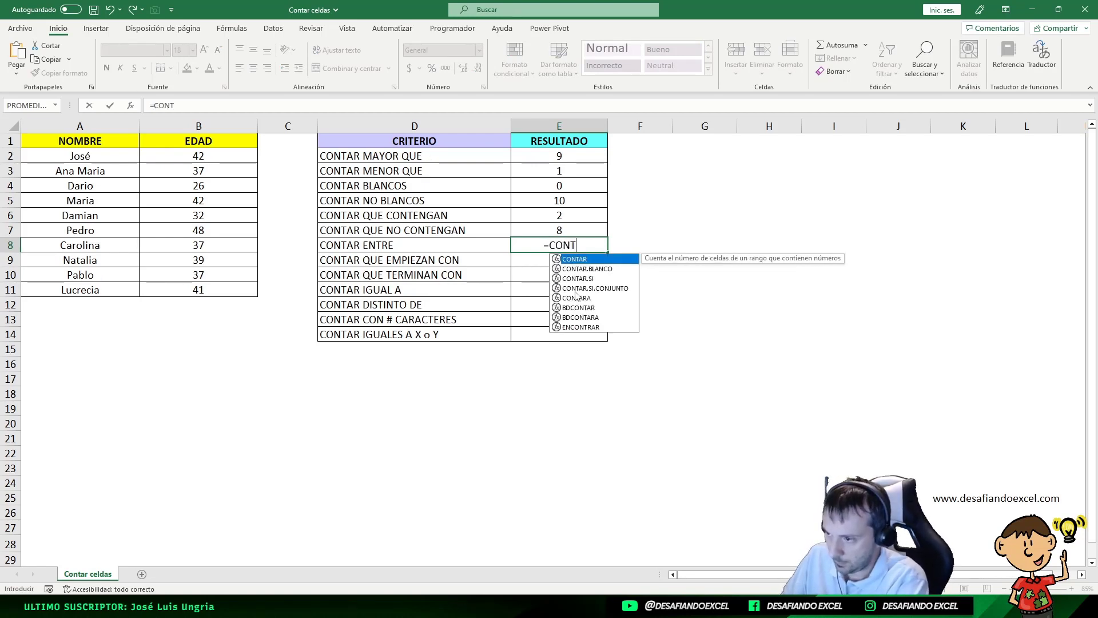
{"action": "type", "text": "AR.SI."}
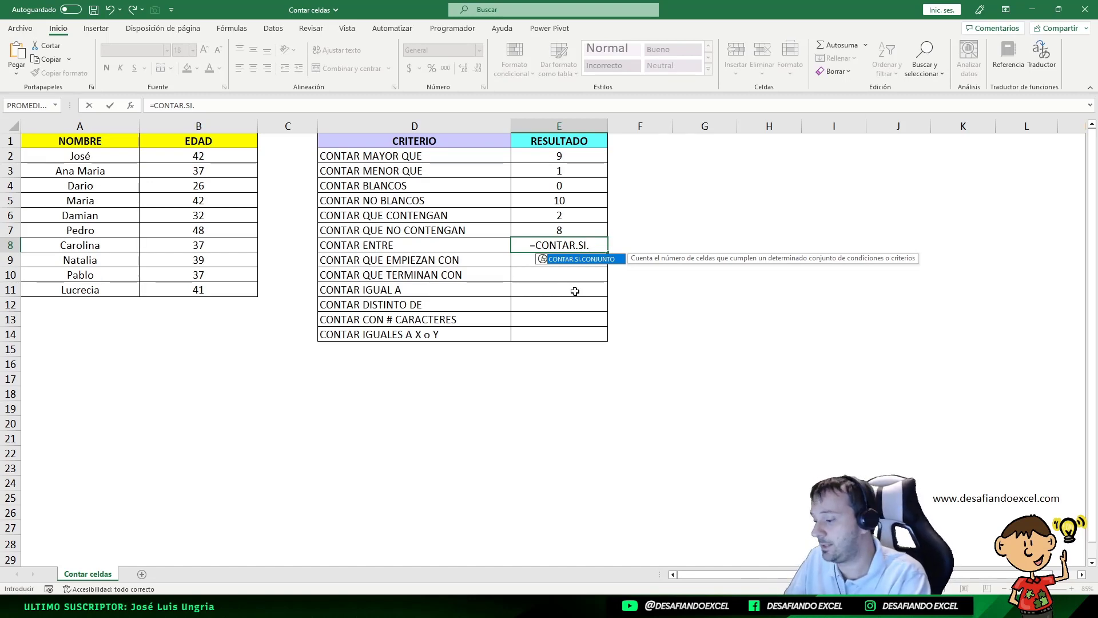
{"action": "type", "text": "CONJUN"}
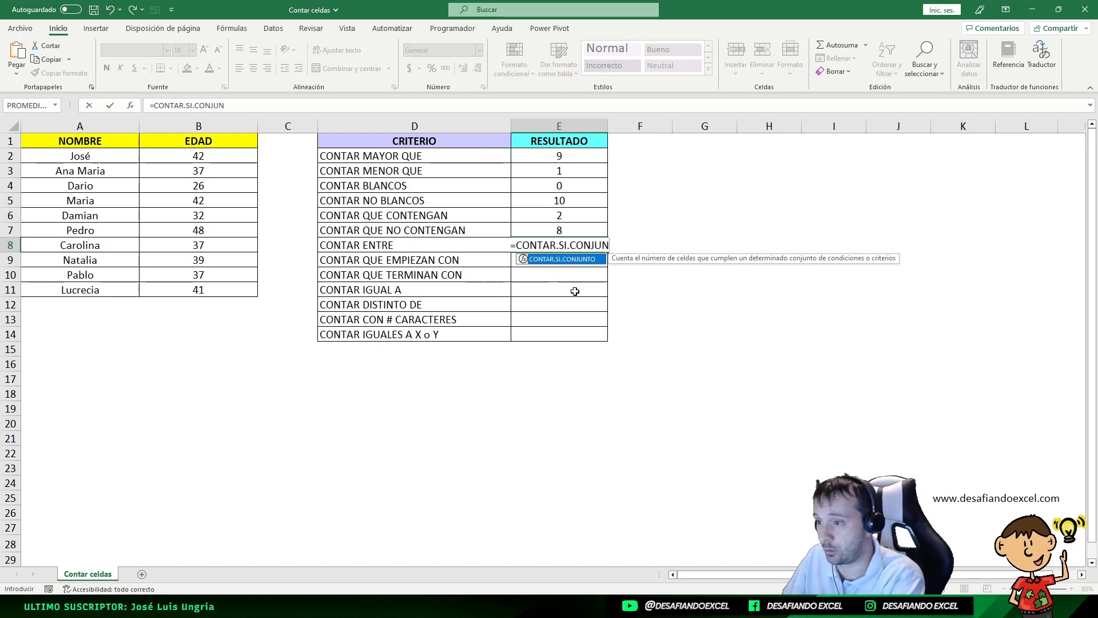
{"action": "type", "text": "TO("}
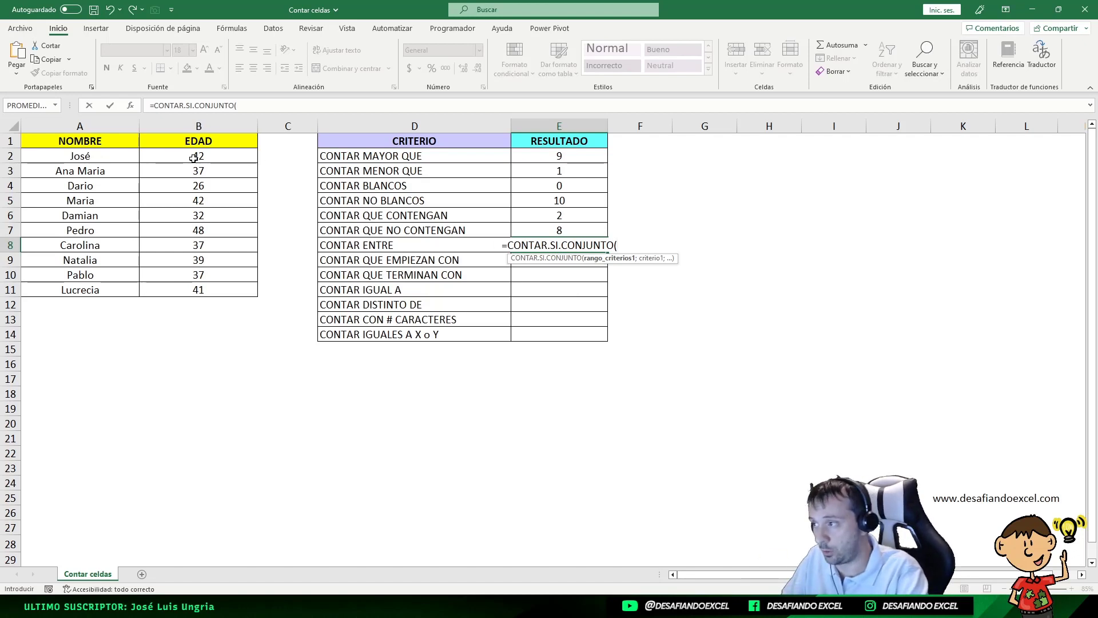
{"action": "left_click_drag", "start_coordinate": [198, 155], "coordinate": [189, 291]}
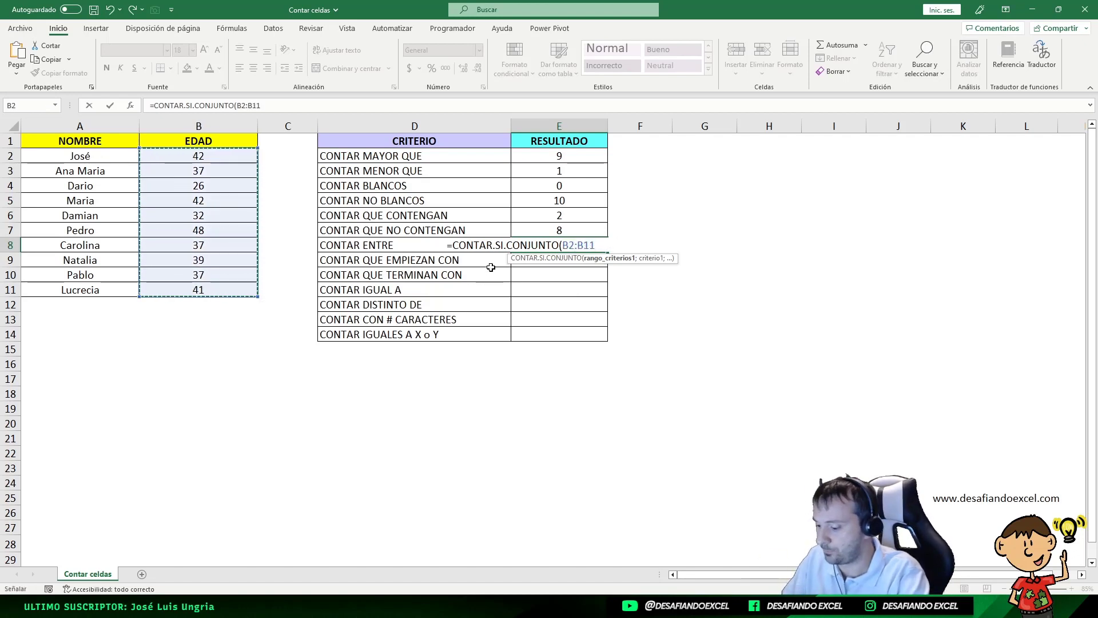
{"action": "type", "text": ";"}
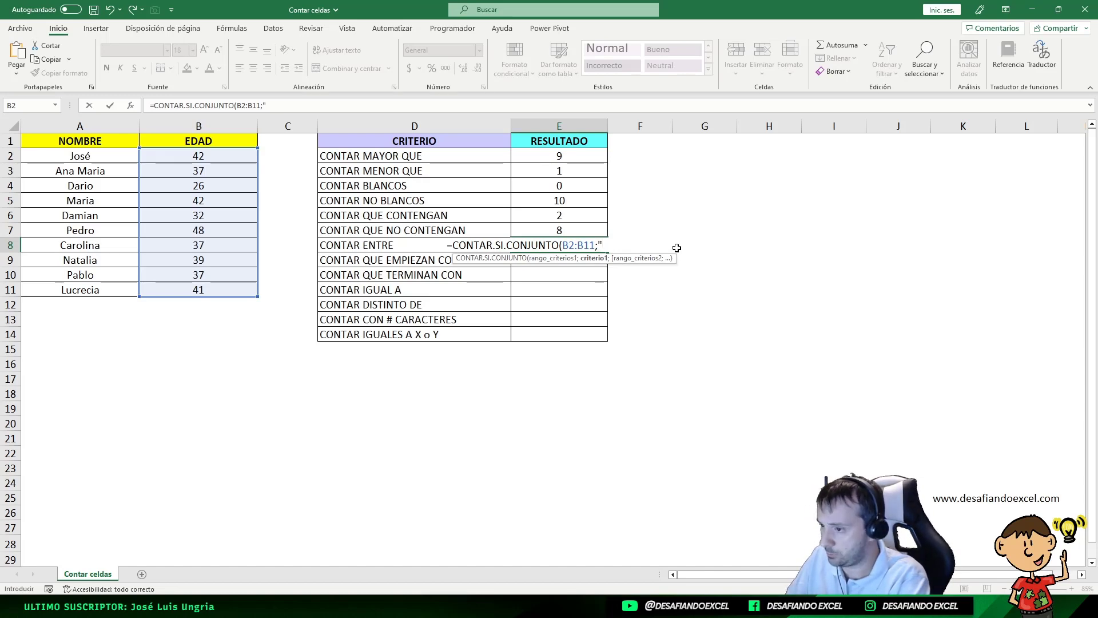
{"action": "type", "text": "\""}
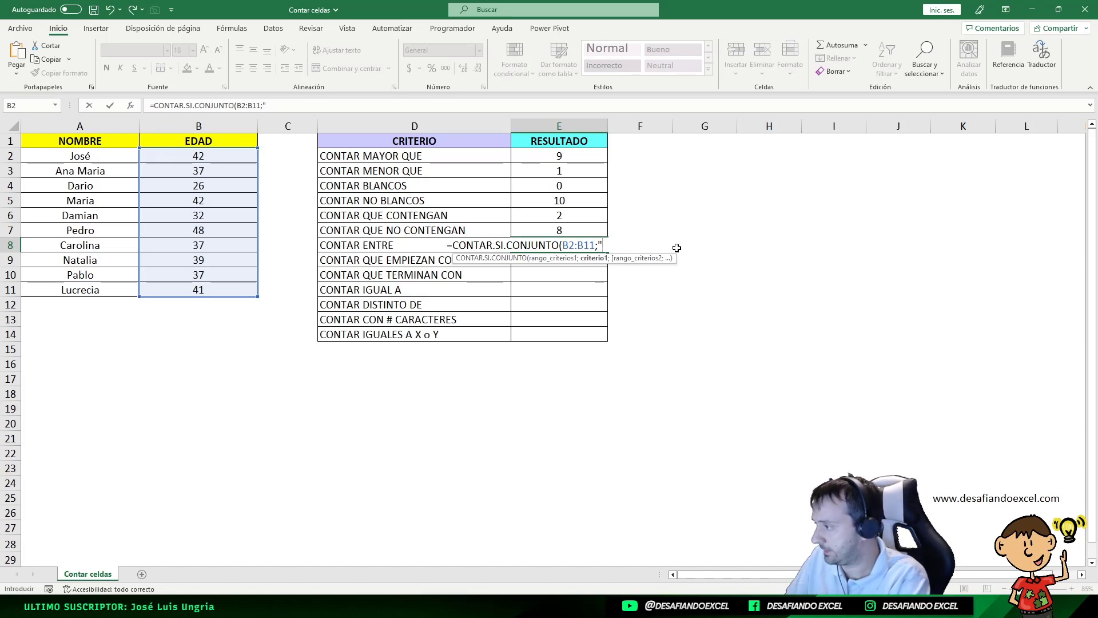
{"action": "type", "text": ">3"}
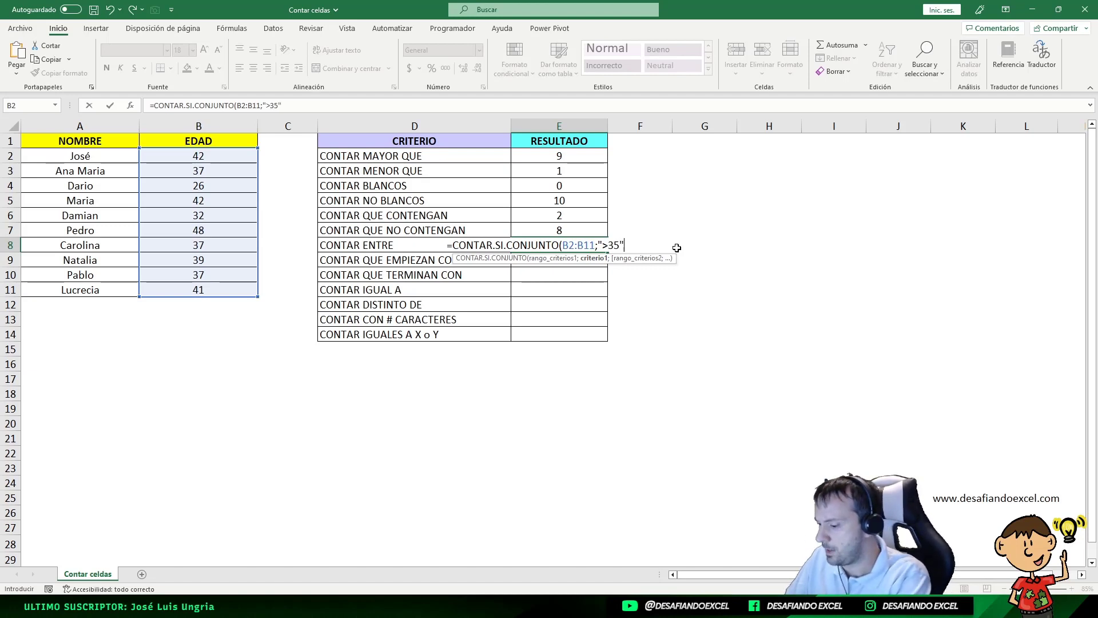
{"action": "type", "text": "5\""}
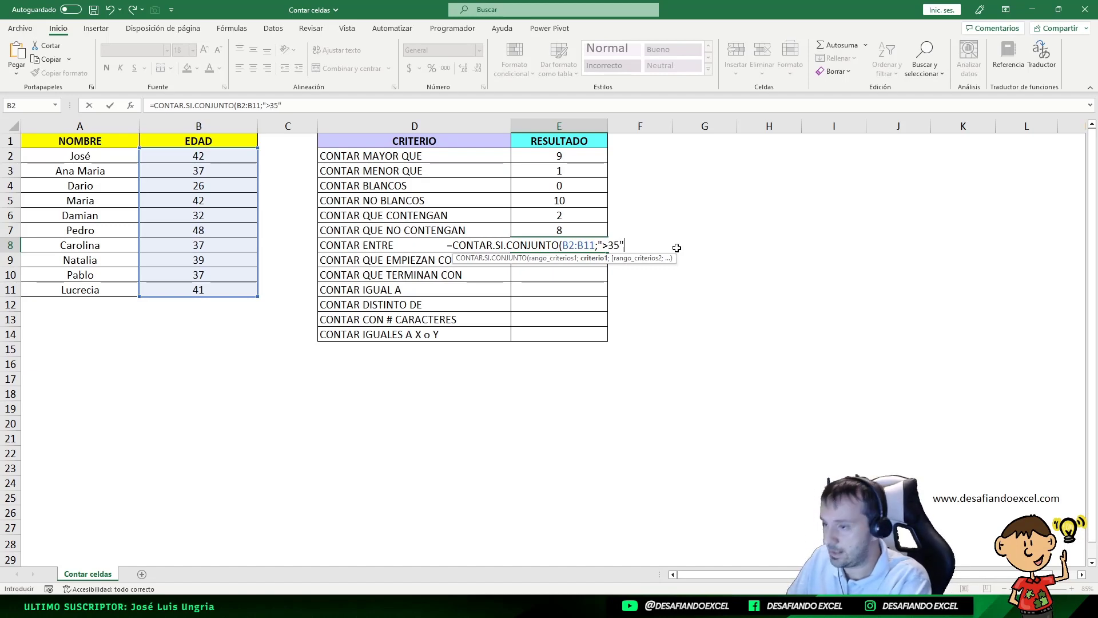
Complete the E8 CONTAR.SI.CONJUNTO formula with B2:B11 as the second range and "<40" as the second criterion
{"action": "type", "text": ";"}
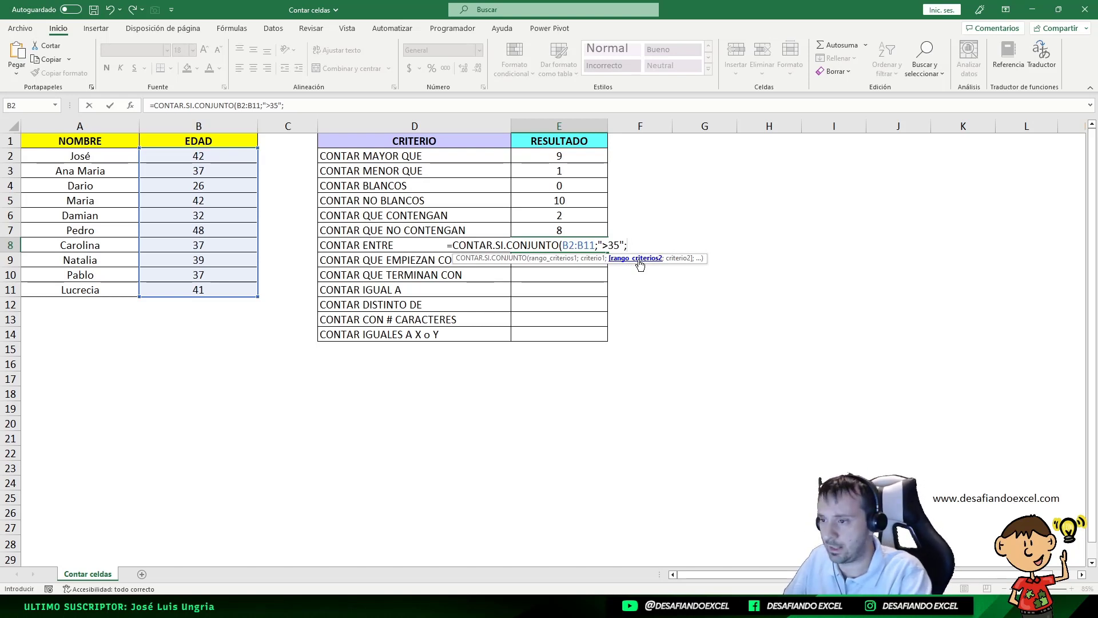
{"action": "left_click_drag", "start_coordinate": [200, 159], "coordinate": [197, 289]}
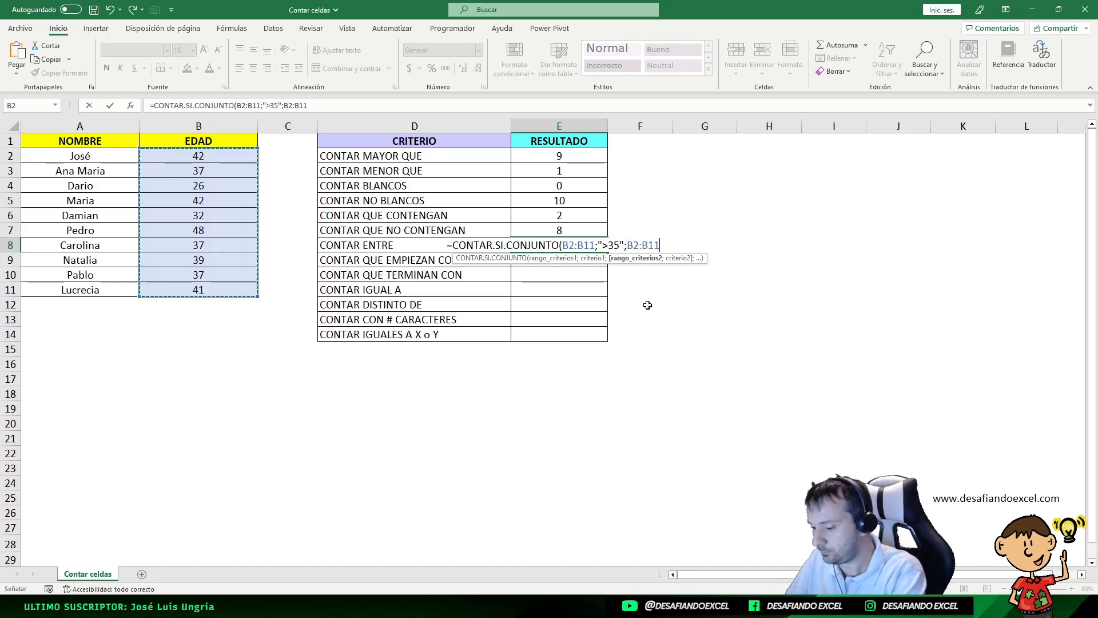
{"action": "type", "text": ";"}
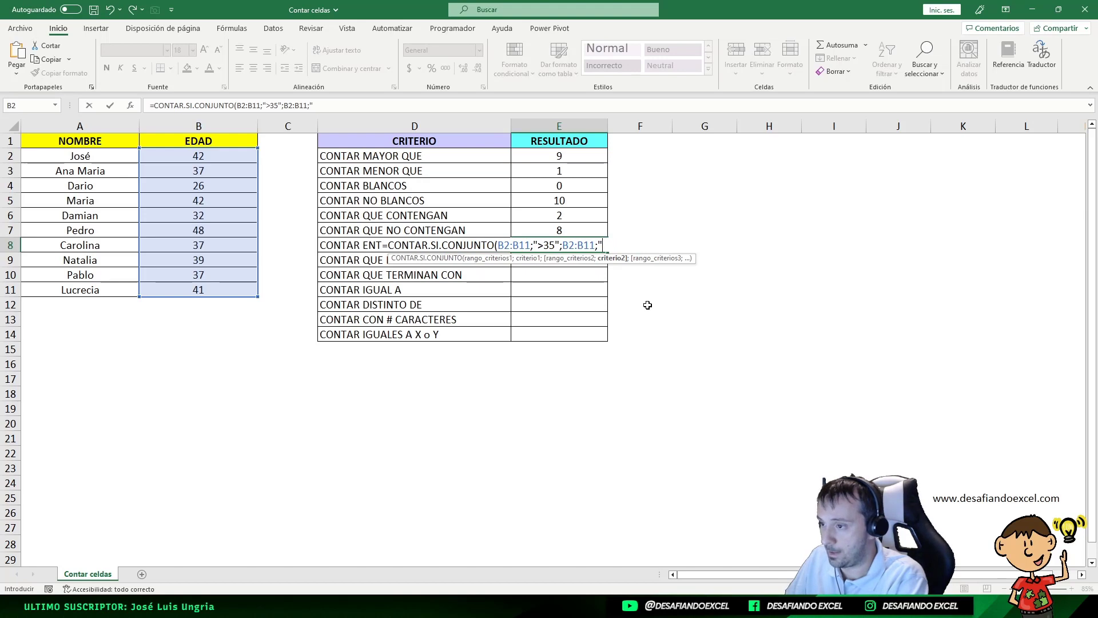
{"action": "type", "text": "\"<"}
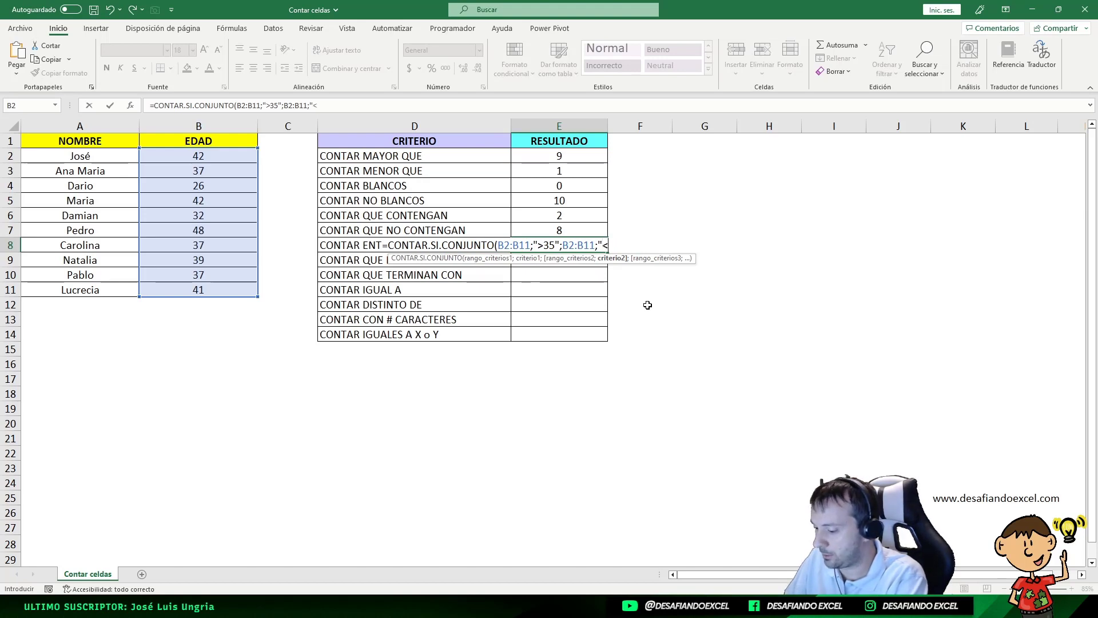
{"action": "type", "text": "40\")"}
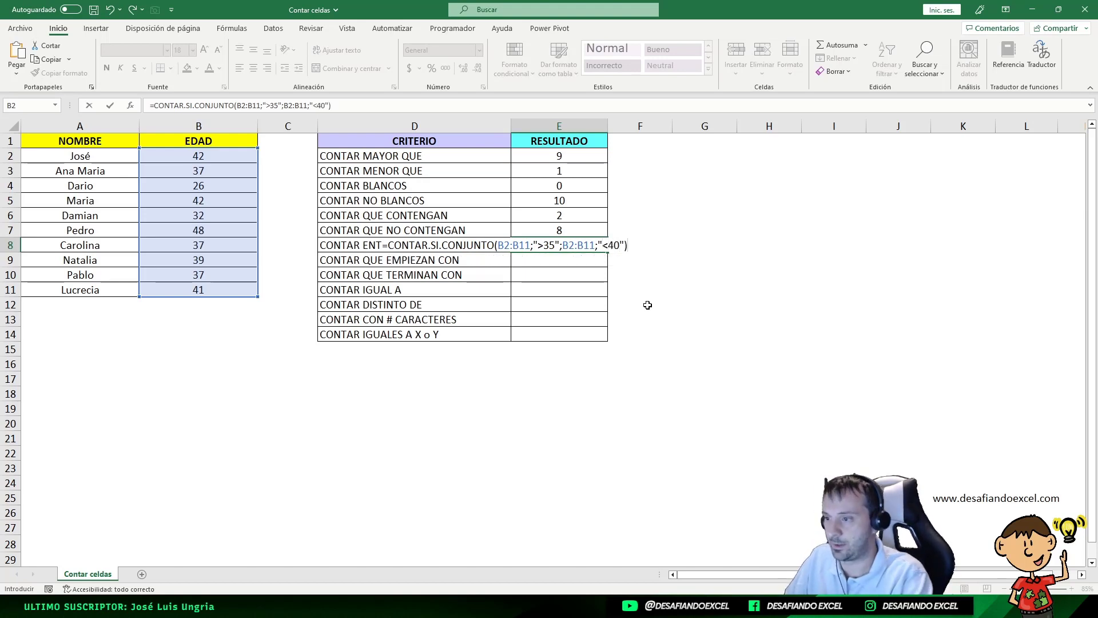
{"action": "key", "text": "Return"}
Check the CONTAR ENTRE formula in E8 by selecting the EDAD cells with ages between 35 and 40
{"action": "left_click", "coordinate": [583, 245]}
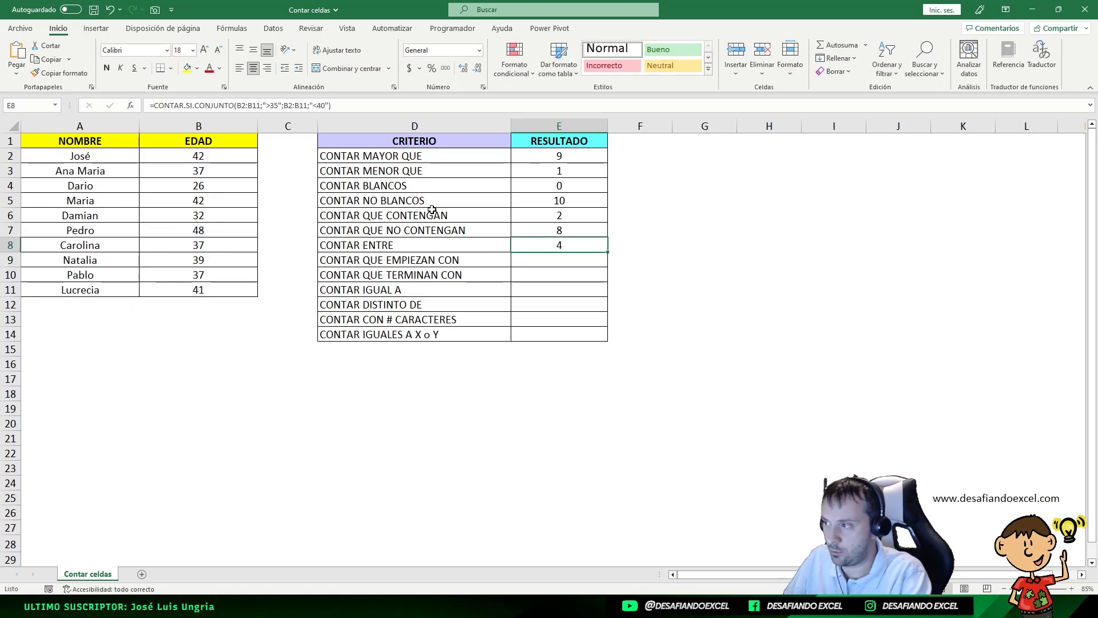
{"action": "left_click", "coordinate": [210, 172]}
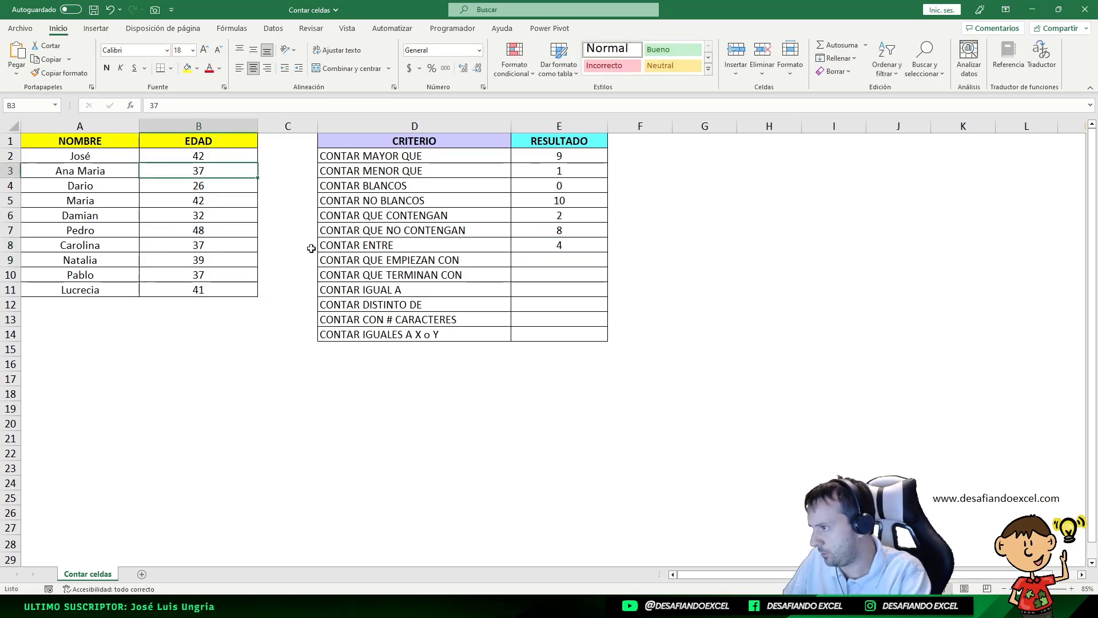
{"action": "left_click", "coordinate": [202, 244], "text": "ctrl"}
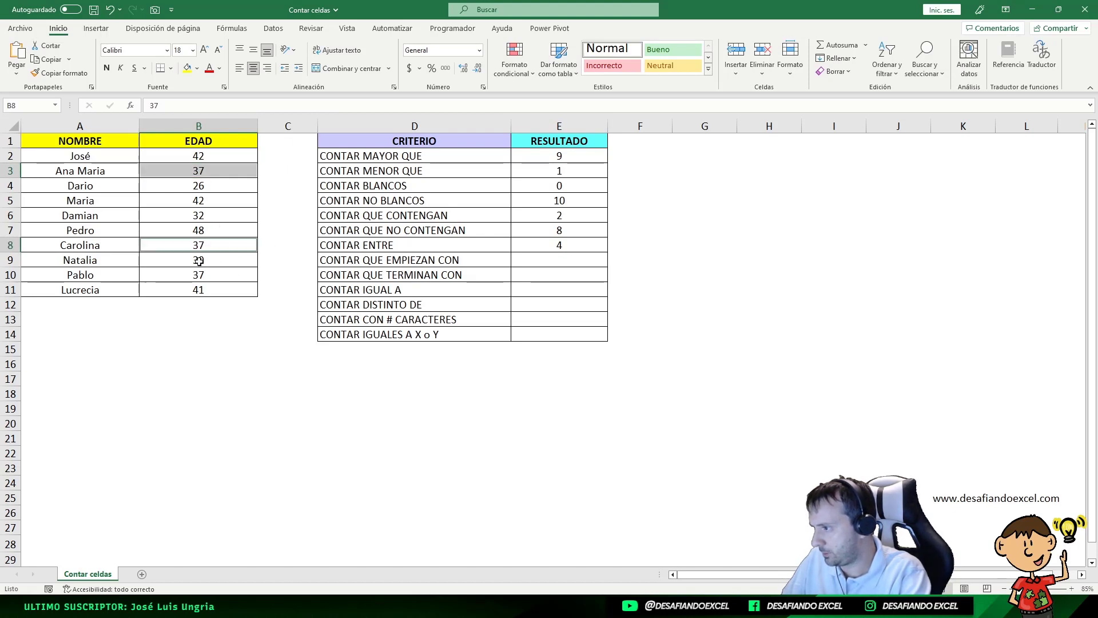
{"action": "left_click", "coordinate": [196, 260], "text": "ctrl"}
{"action": "left_click", "coordinate": [205, 276], "text": "ctrl"}
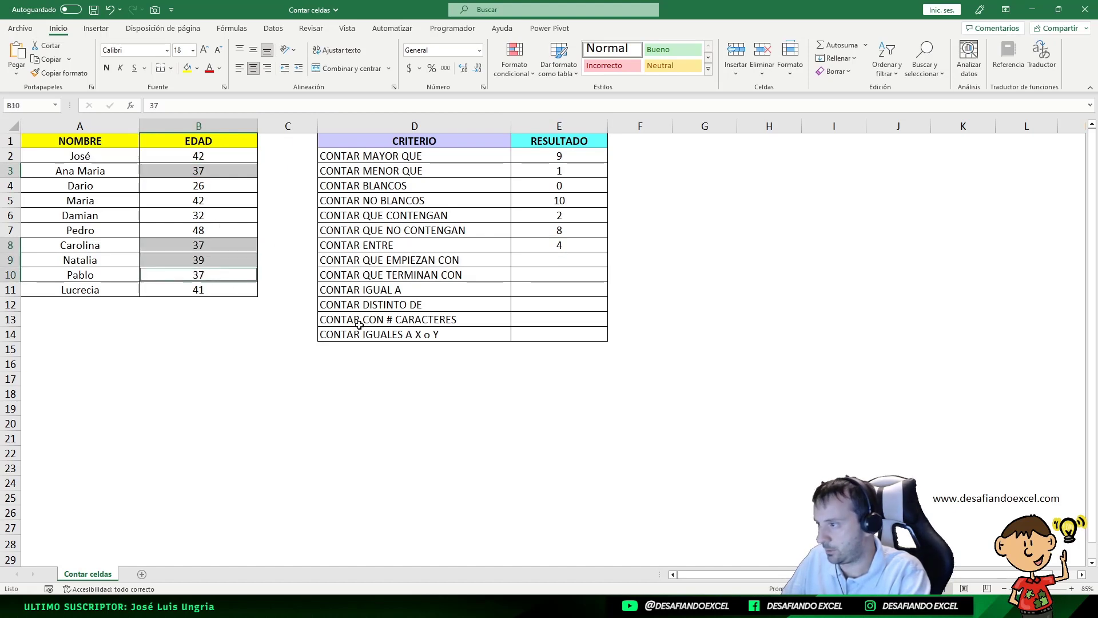
Examine the CONTAR QUE EMPIEZAN CON case by selecting the NOMBRE entries that begin with "Da", cells A4 and A6
{"action": "left_click", "coordinate": [540, 258]}
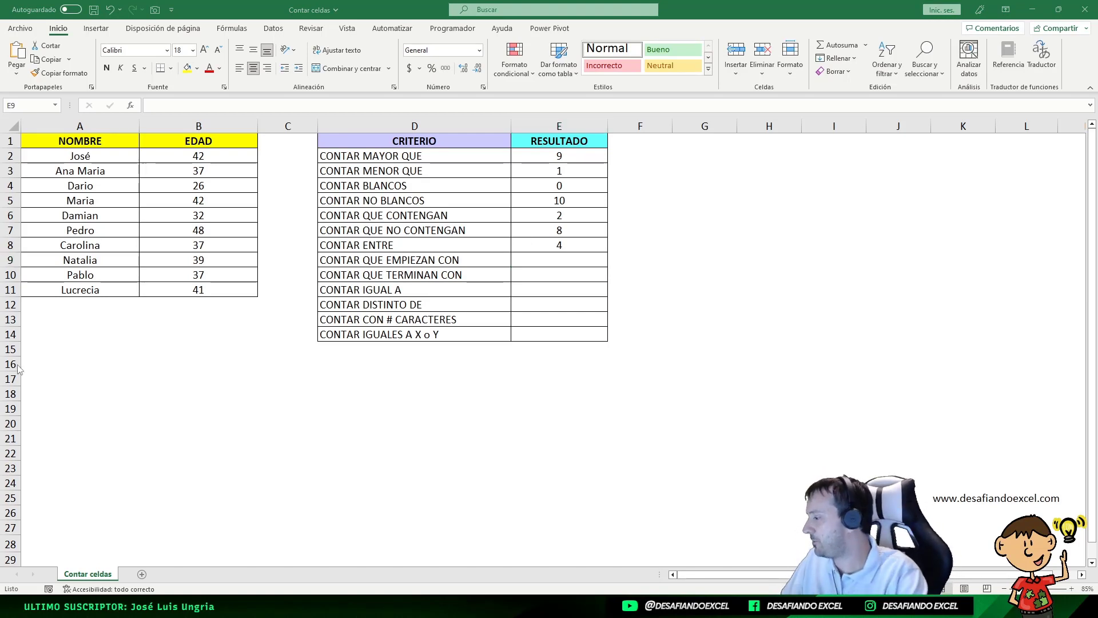
{"action": "left_click", "coordinate": [536, 259]}
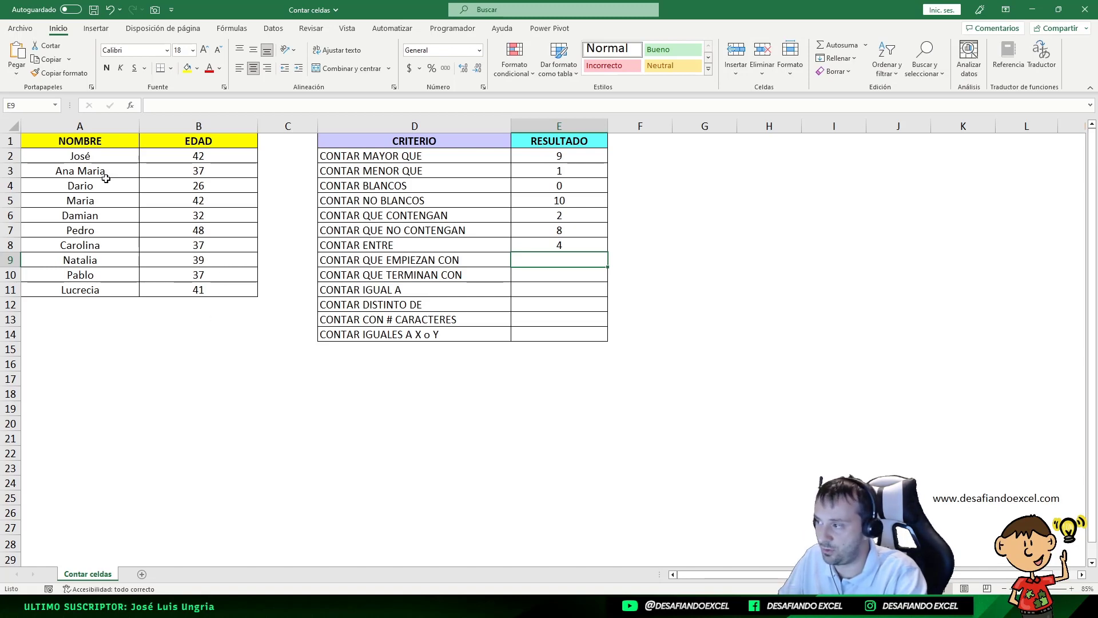
{"action": "left_click", "coordinate": [87, 185]}
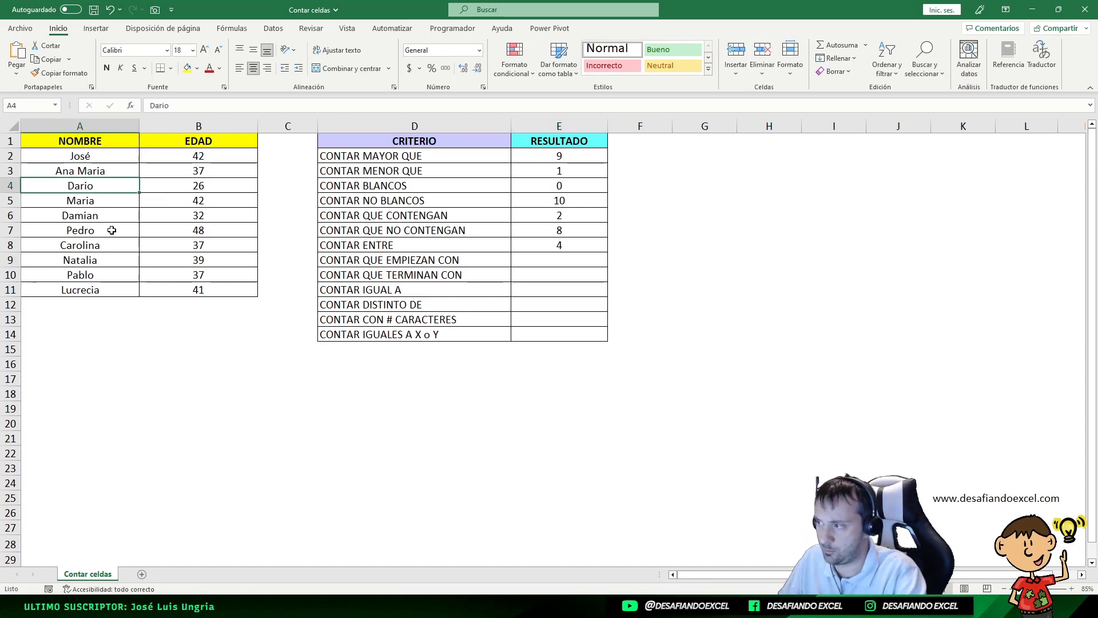
{"action": "left_click", "coordinate": [83, 215], "text": "ctrl"}
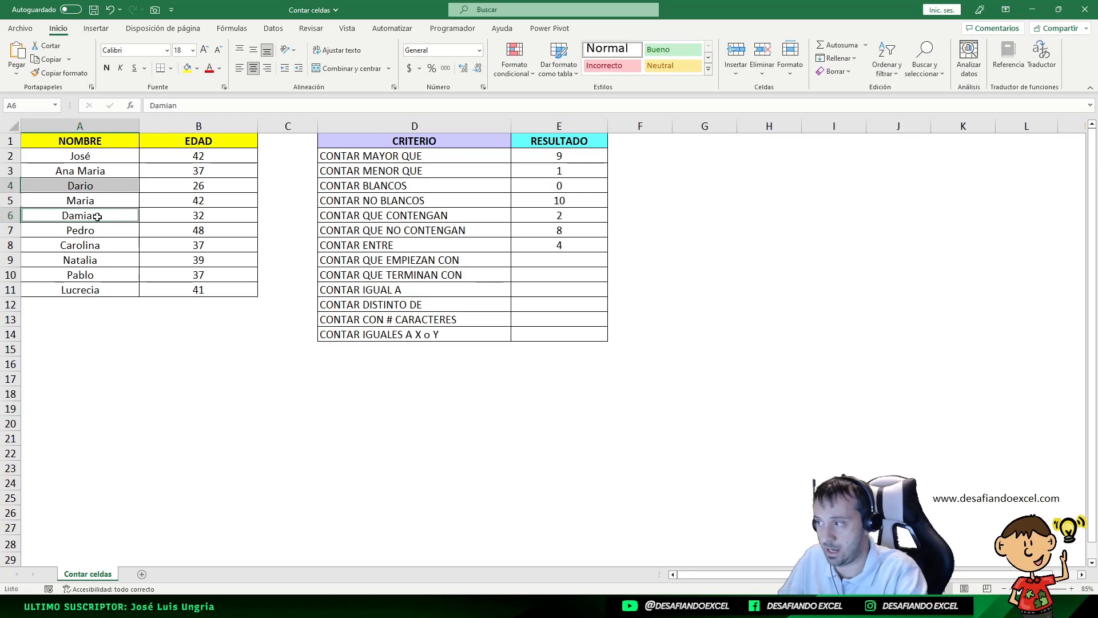
Begin a CONTAR.SI formula in E9, the CONTAR QUE EMPIEZAN CON row, with the NOMBRE range A2:A11
{"action": "left_click", "coordinate": [564, 262]}
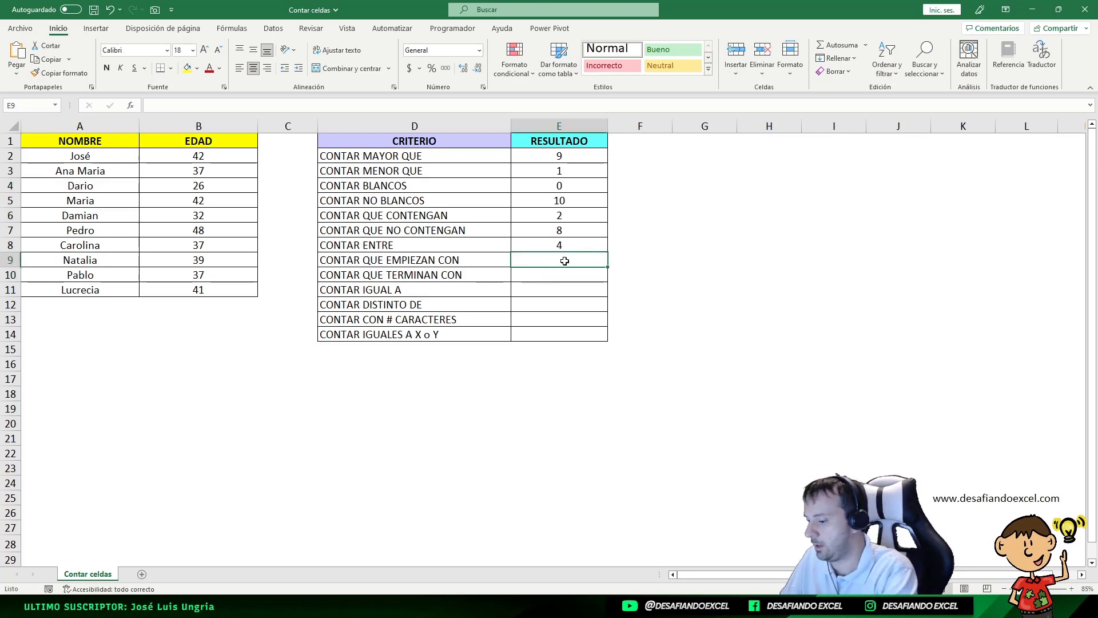
{"action": "type", "text": "=contar."}
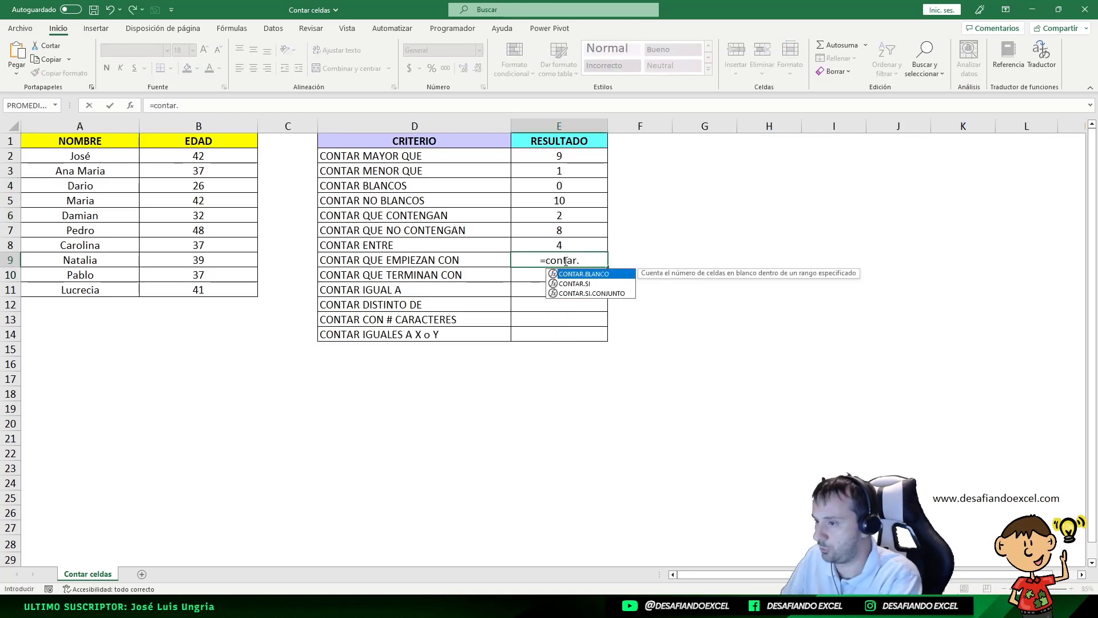
{"action": "key", "text": "BackSpace"}
{"action": "key", "text": "BackSpace"}
{"action": "key", "text": "BackSpace"}
{"action": "key", "text": "BackSpace"}
{"action": "key", "text": "BackSpace"}
{"action": "key", "text": "BackSpace"}
{"action": "key", "text": "BackSpace"}
{"action": "type", "text": "CONTA"}
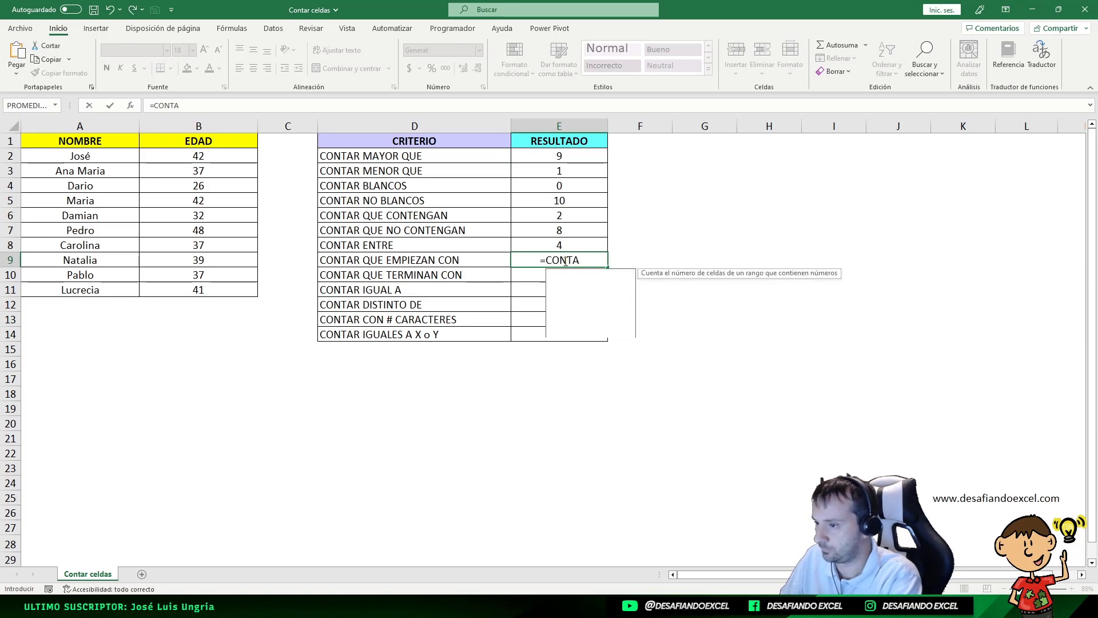
{"action": "type", "text": "R.SI("}
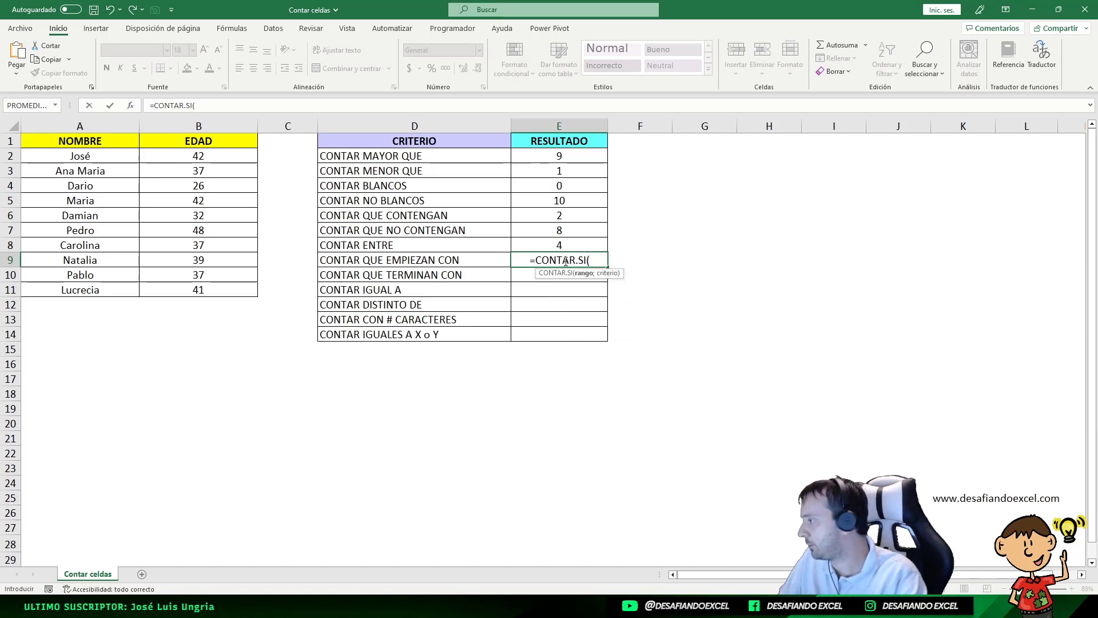
{"action": "left_click_drag", "start_coordinate": [112, 155], "coordinate": [92, 289]}
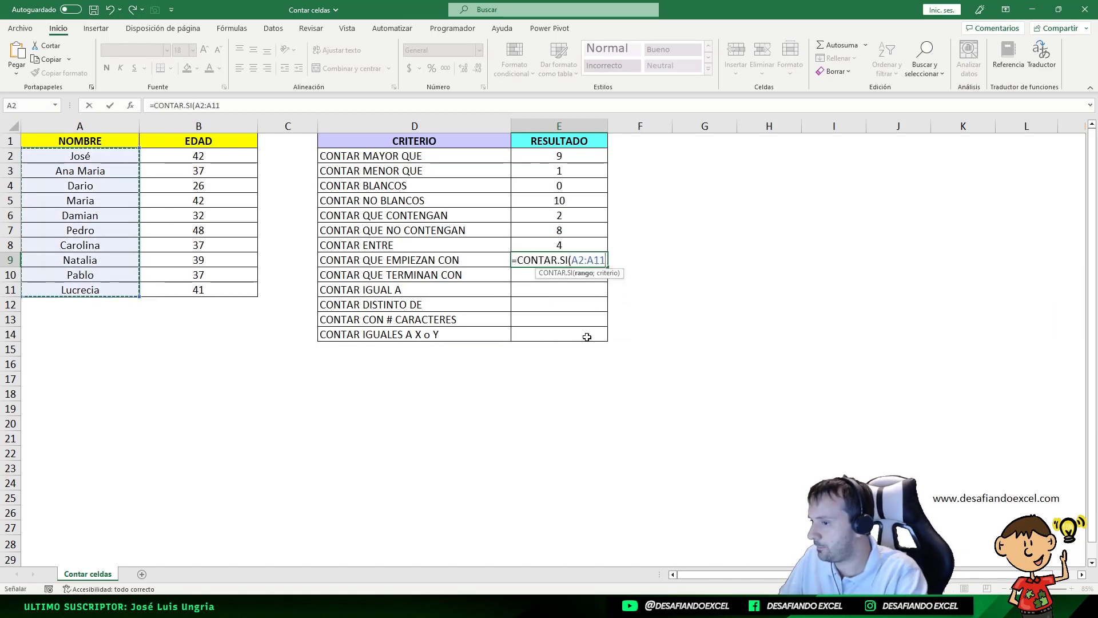
Complete the E9 formula with the starts-with criterion "da*", making it =CONTAR.SI(A2:A11;"da*")
{"action": "type", "text": ";"}
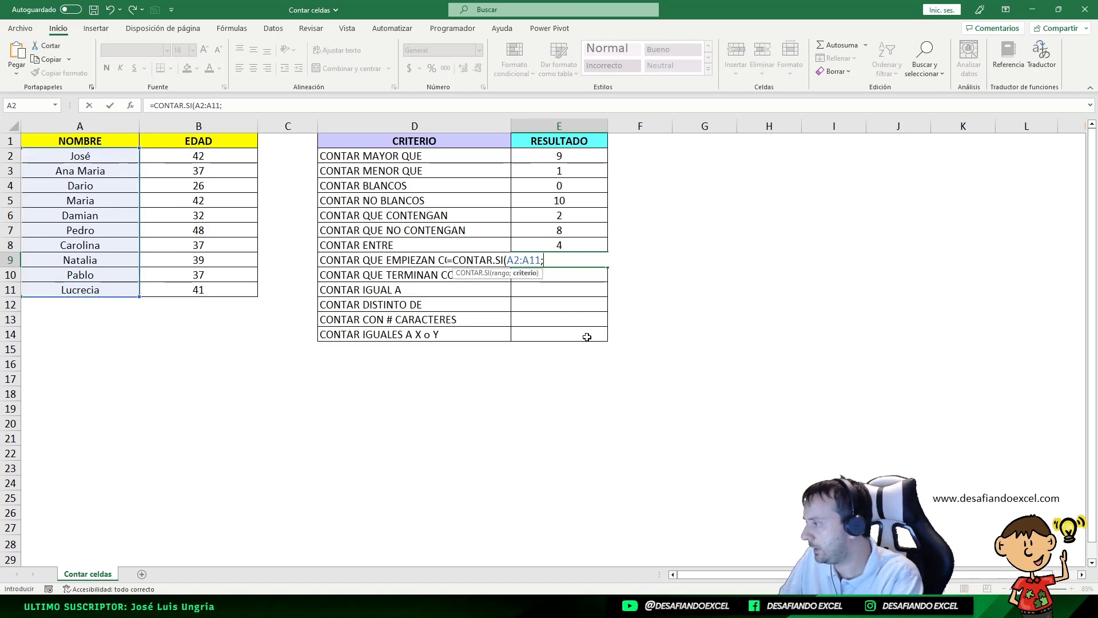
{"action": "type", "text": "\""}
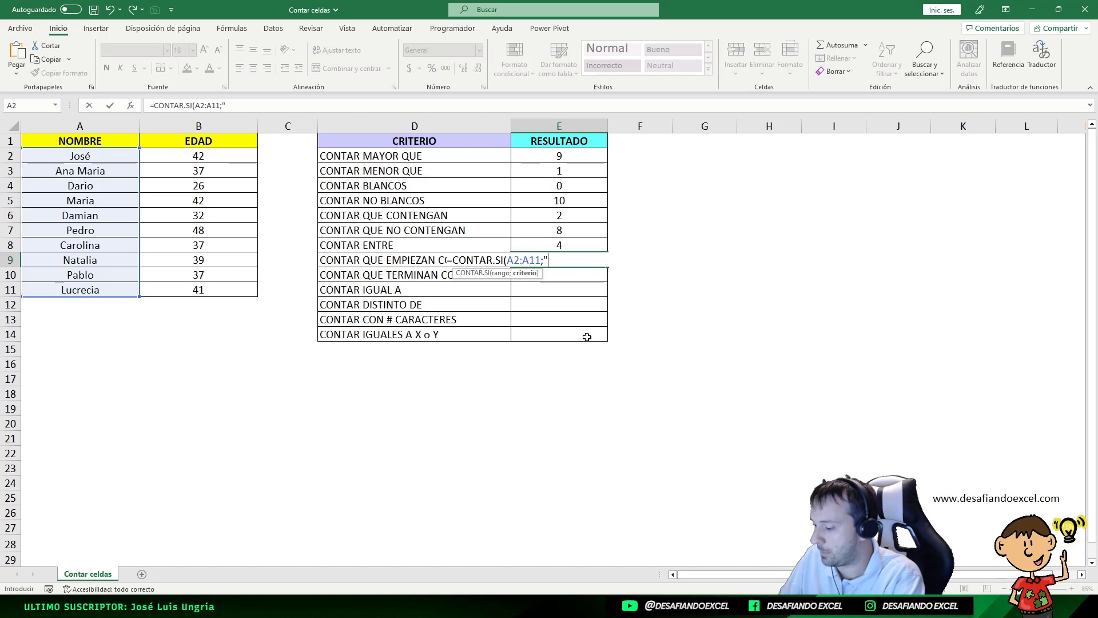
{"action": "type", "text": "da"}
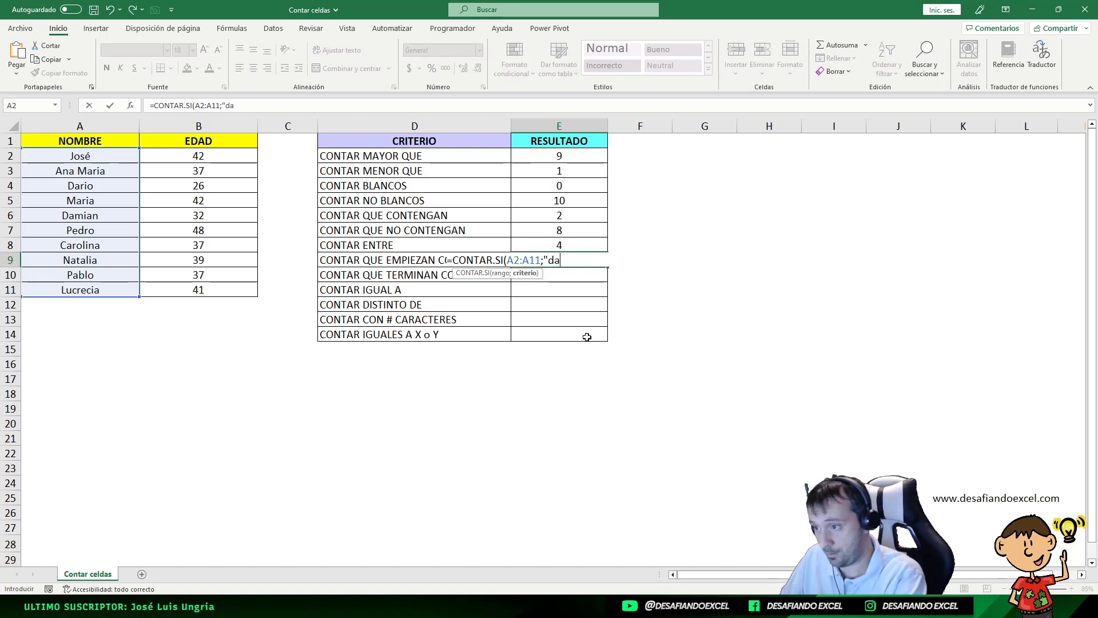
{"action": "type", "text": "*\""}
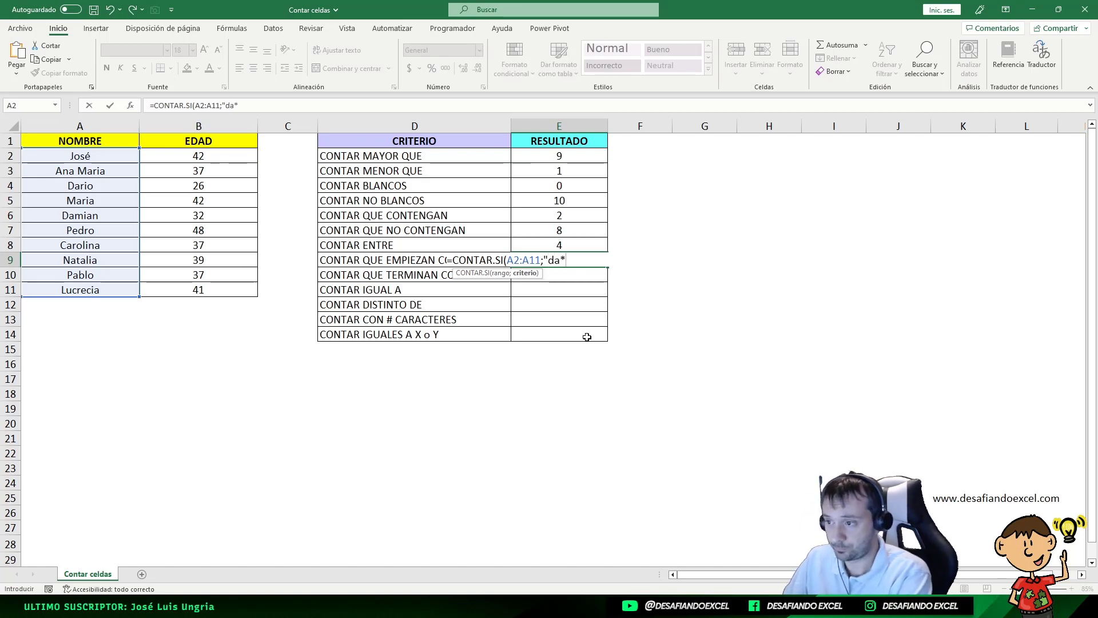
{"action": "type", "text": "\""}
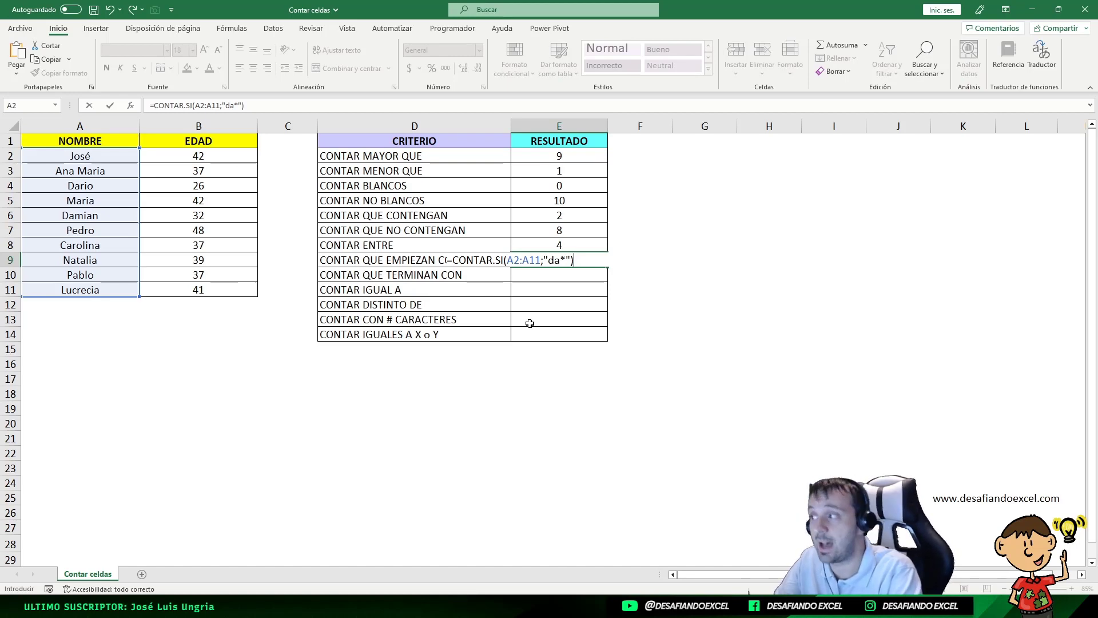
{"action": "key", "text": "Return"}
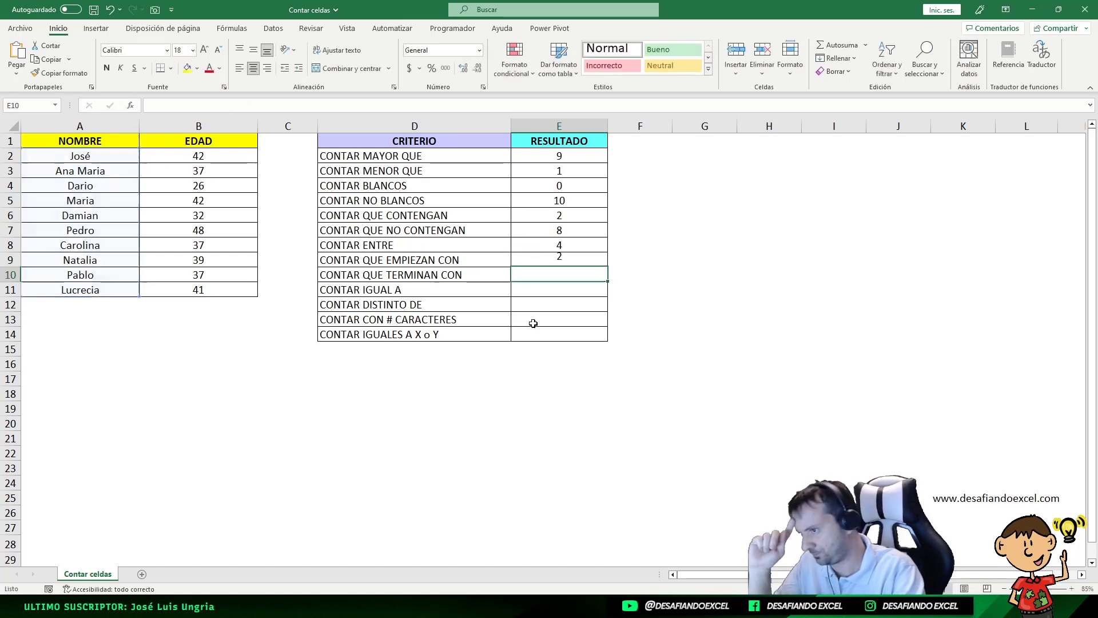
Review the E9 formula and look through the NOMBRE entries that end in "ia", cells A9, A3, A5 and A11
{"action": "left_click", "coordinate": [552, 256]}
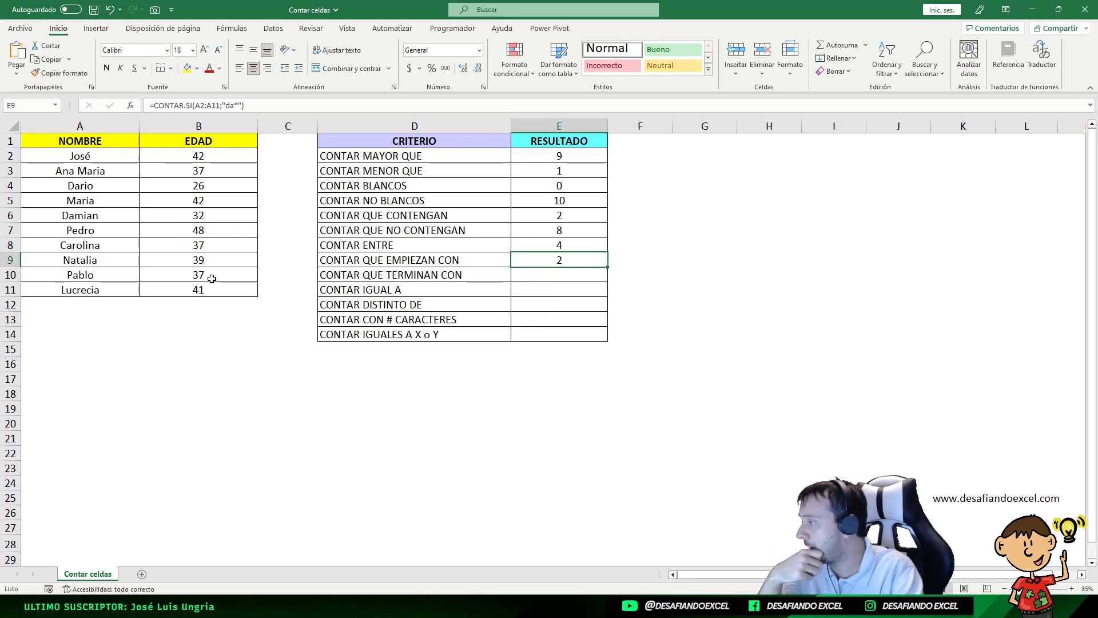
{"action": "left_click", "coordinate": [110, 257]}
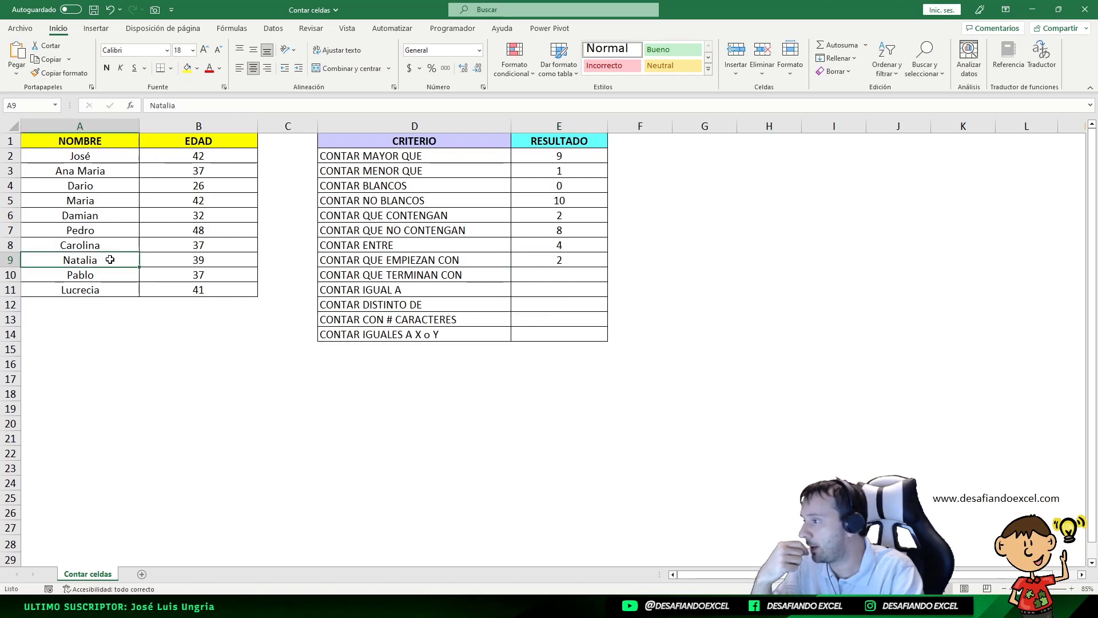
{"action": "left_click", "coordinate": [110, 172]}
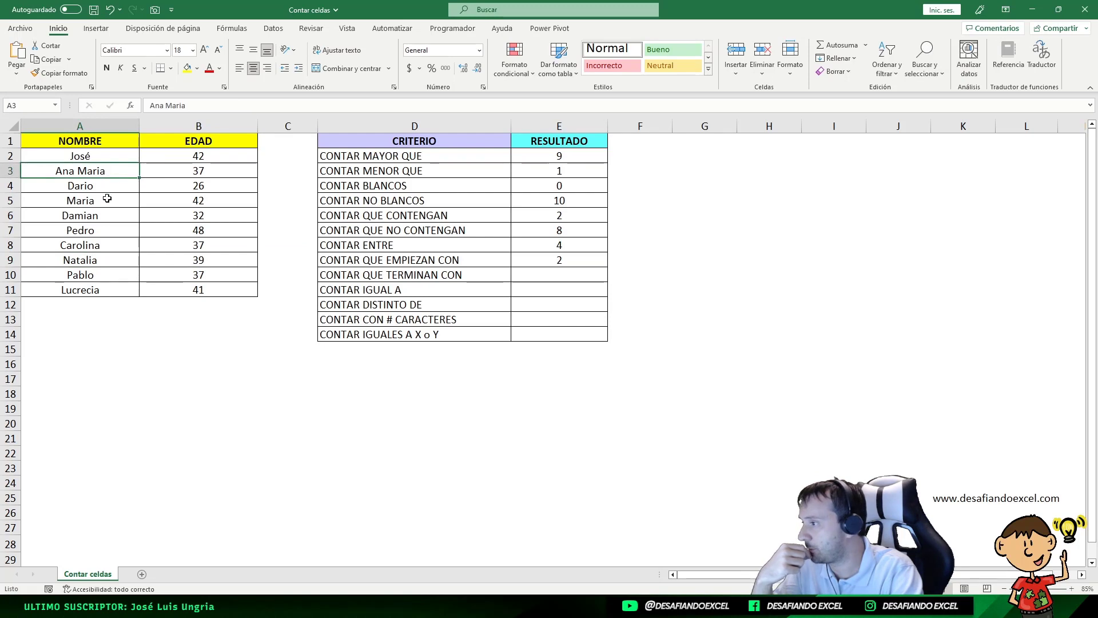
{"action": "left_click", "coordinate": [105, 202]}
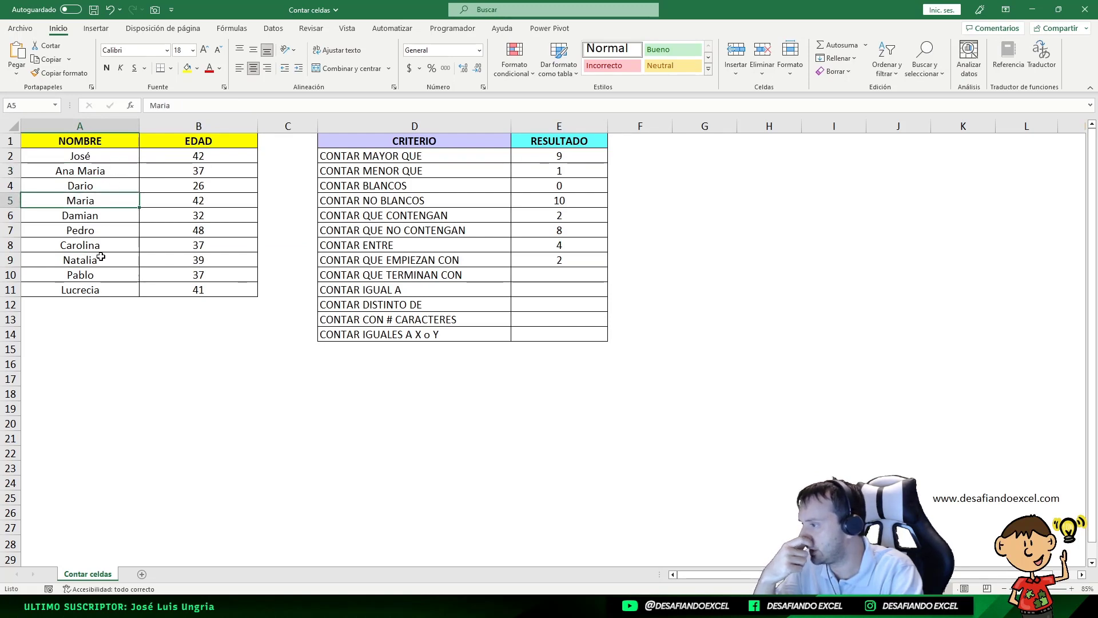
{"action": "left_click", "coordinate": [107, 290]}
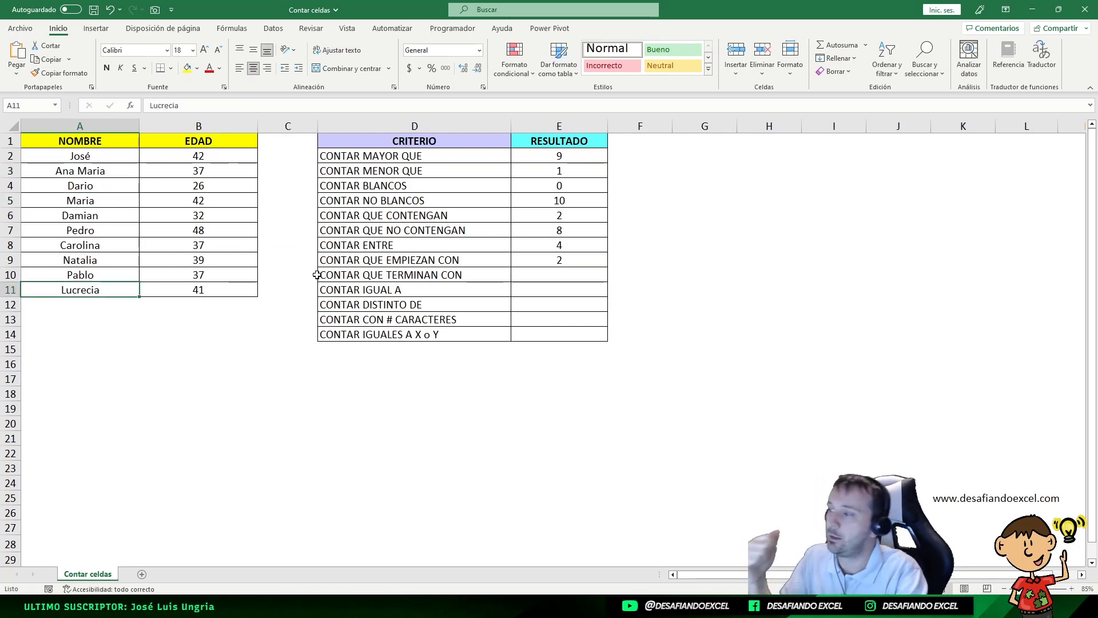
Enter =CONTAR.SI(A2:A11;"*ia") in E10, the CONTAR QUE TERMINAN CON row, to count NOMBRE entries ending in "ia"
{"action": "left_click", "coordinate": [547, 279]}
{"action": "type", "text": "="}
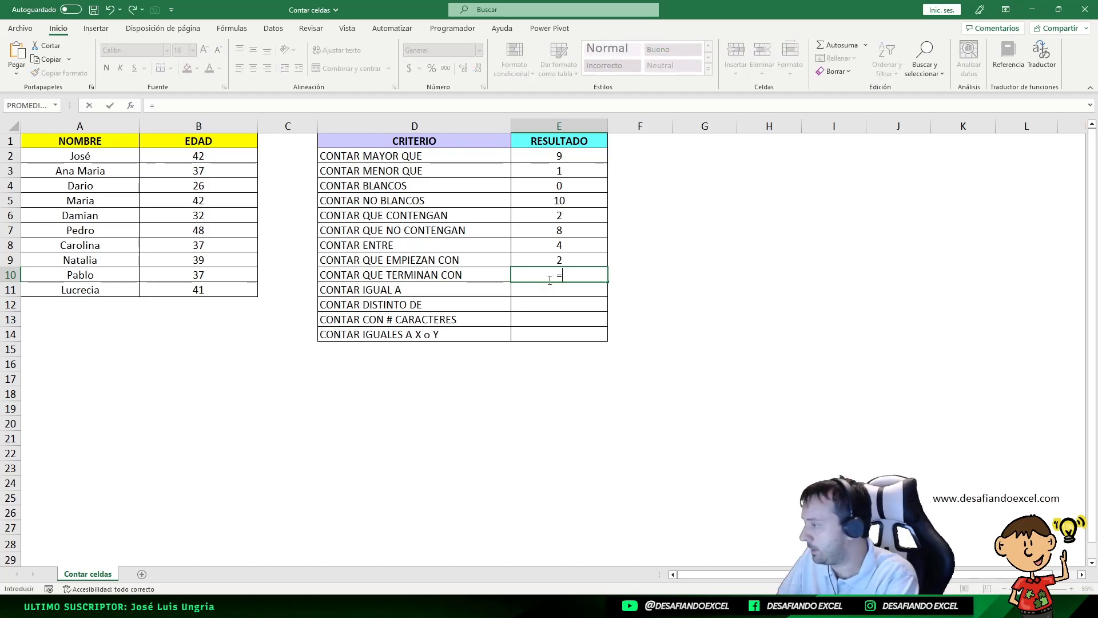
{"action": "type", "text": "CONTAR.SI("}
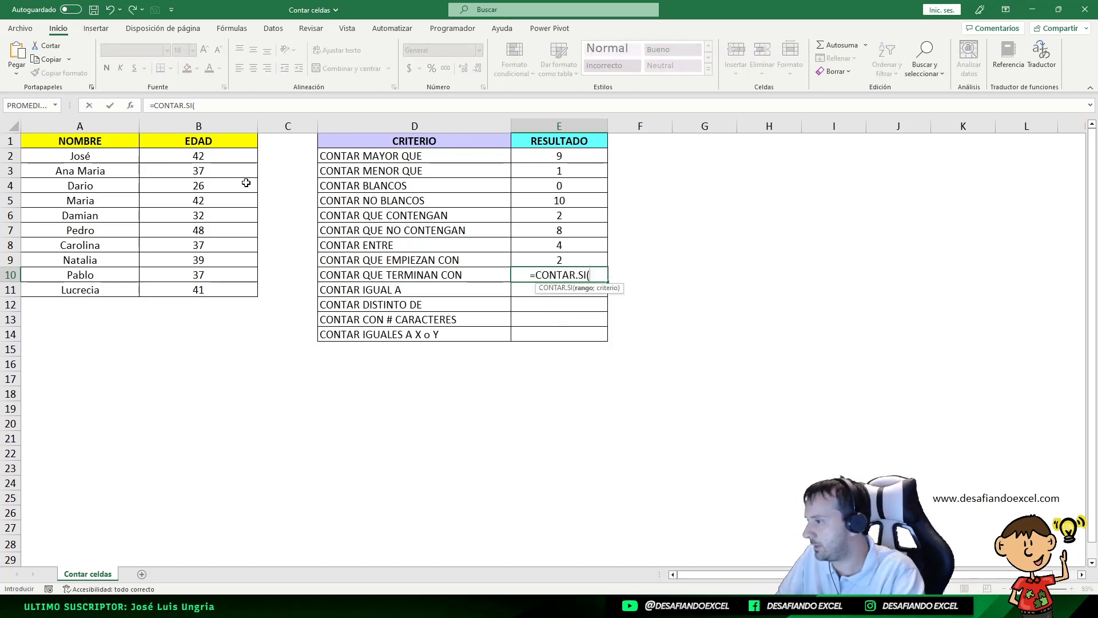
{"action": "left_click_drag", "start_coordinate": [80, 155], "coordinate": [84, 287]}
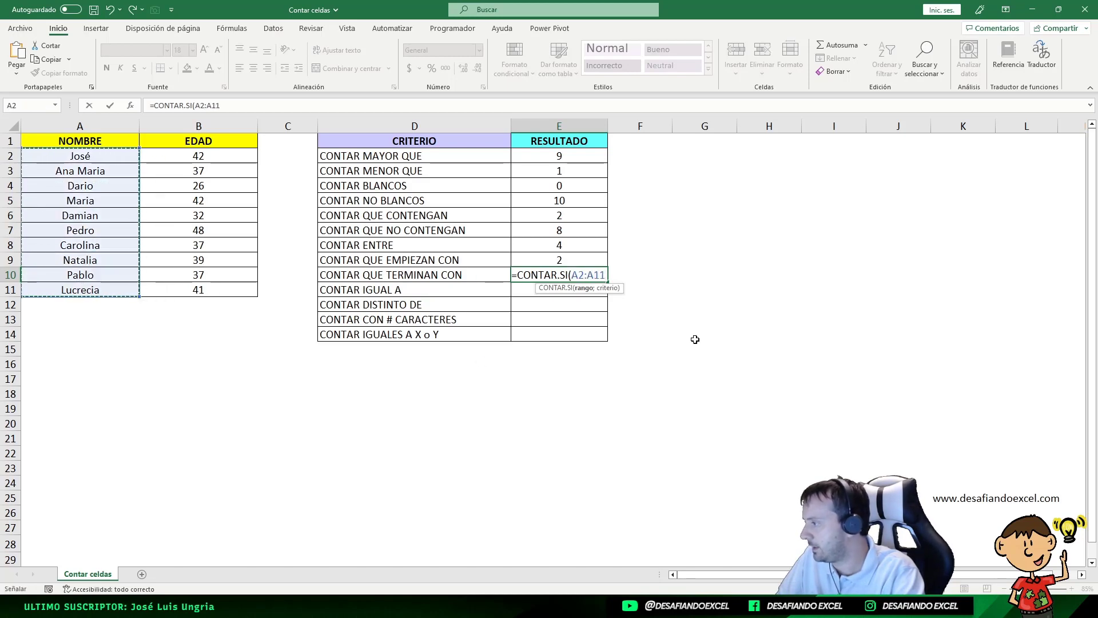
{"action": "type", "text": ";"}
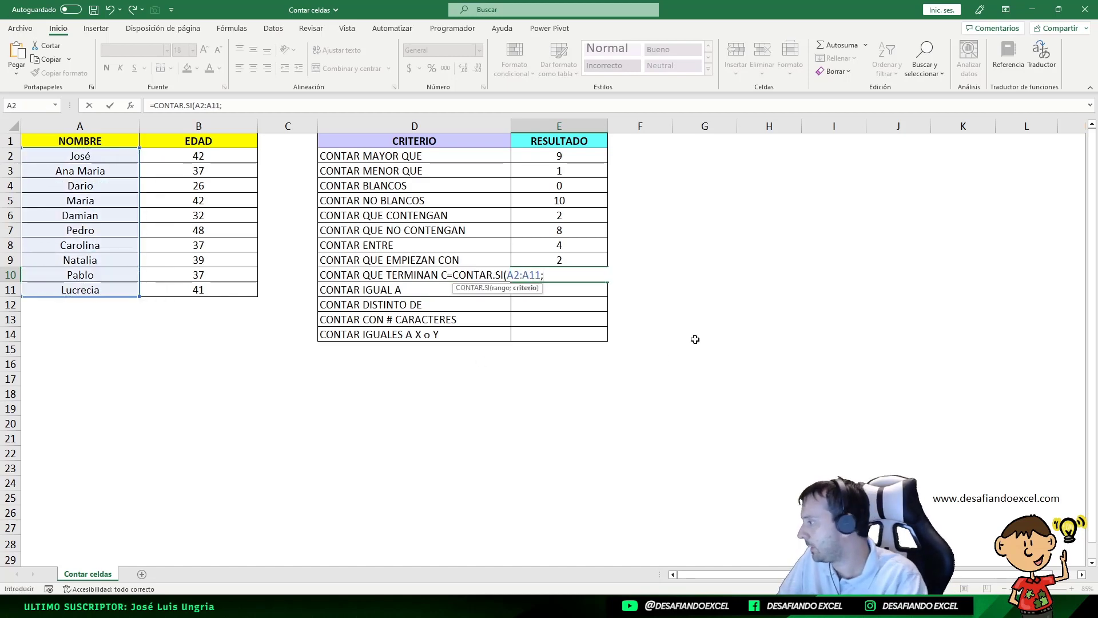
{"action": "type", "text": "\"*"}
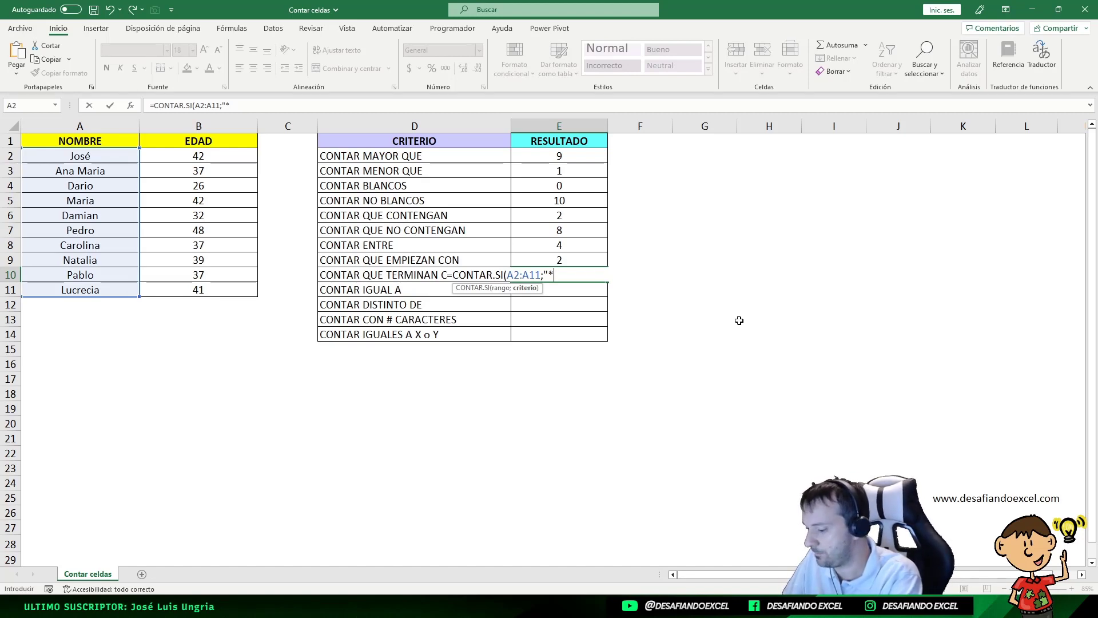
{"action": "type", "text": "I"}
{"action": "key", "text": "BackSpace"}
{"action": "key", "text": "BackSpace"}
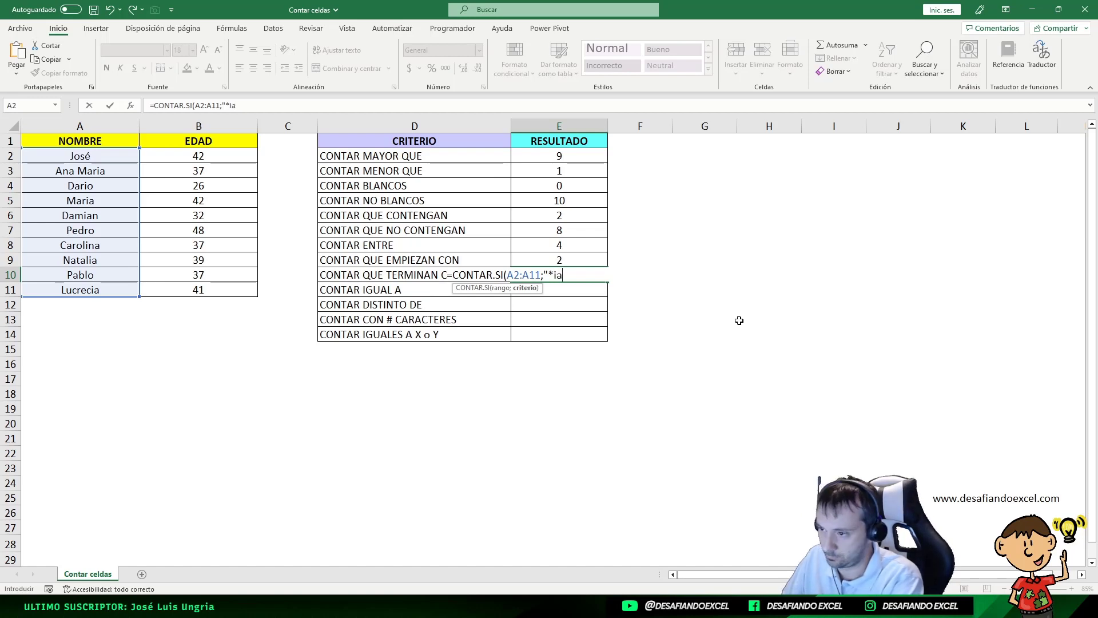
{"action": "type", "text": "ia\")"}
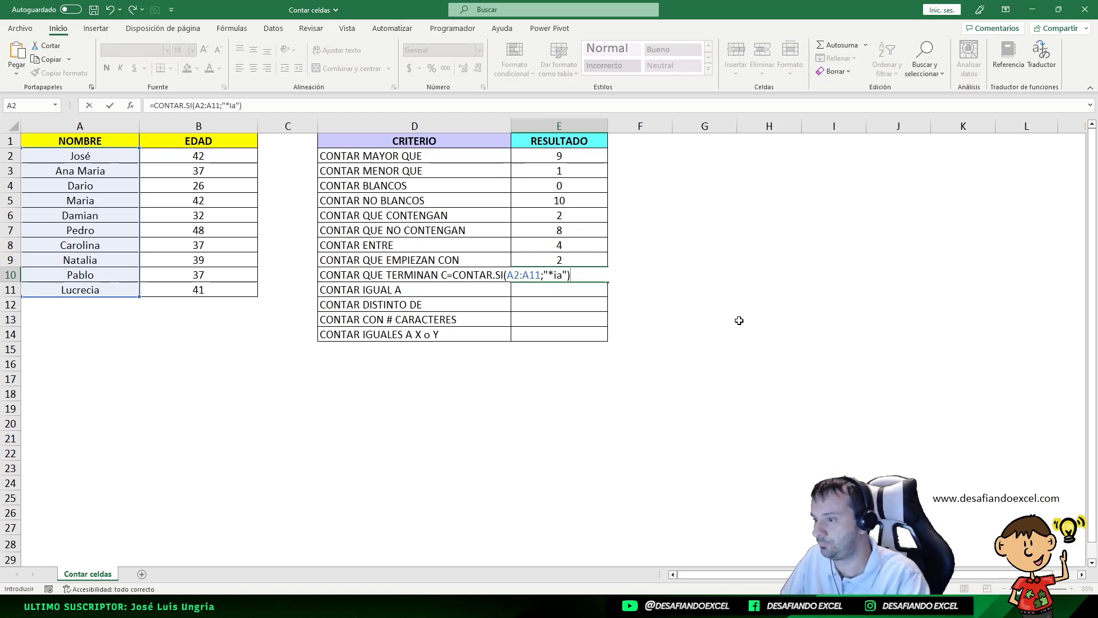
{"action": "key", "text": "Return"}
Check the E10 result by selecting the NOMBRE entries that end in "ia", cells A3, A5, A9 and A11
{"action": "left_click", "coordinate": [569, 276]}
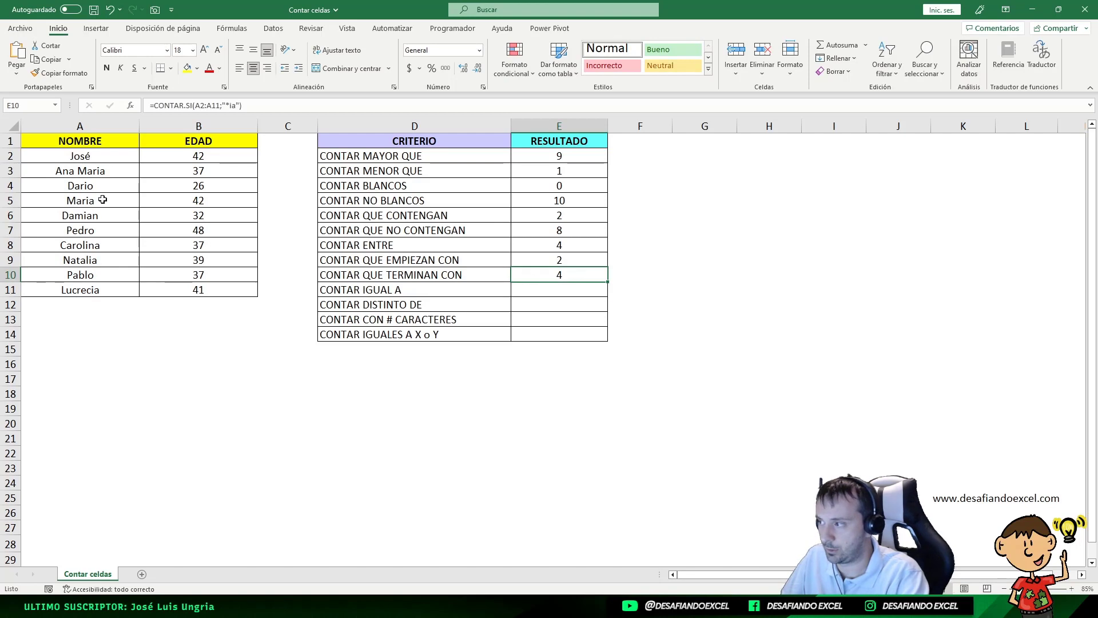
{"action": "left_click", "coordinate": [106, 173]}
{"action": "left_click", "coordinate": [102, 202], "text": "ctrl"}
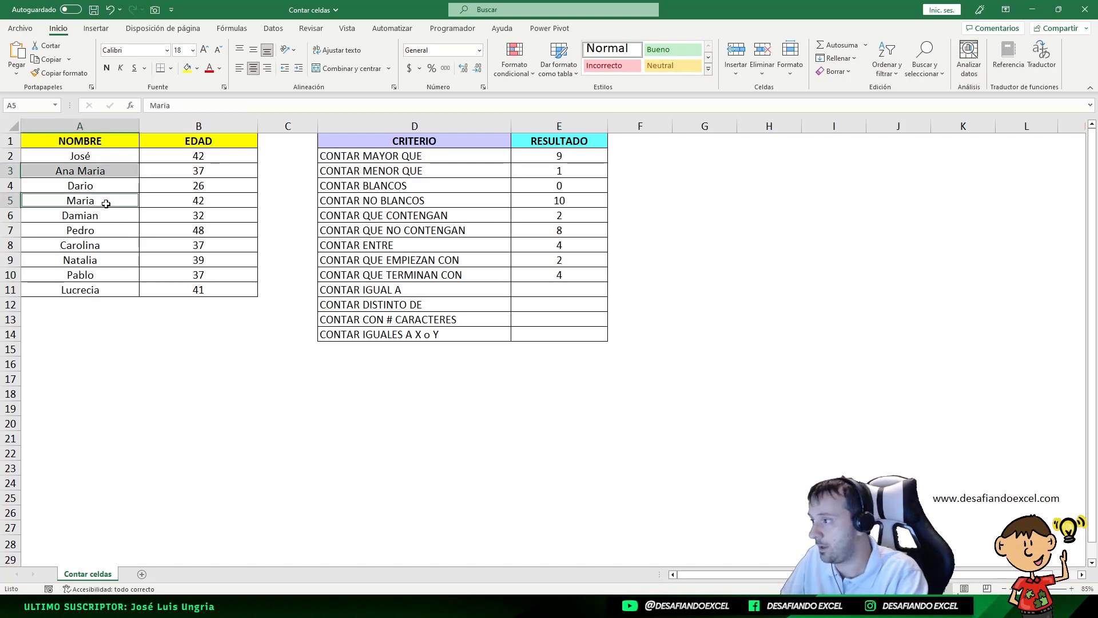
{"action": "left_click", "coordinate": [103, 262], "text": "ctrl"}
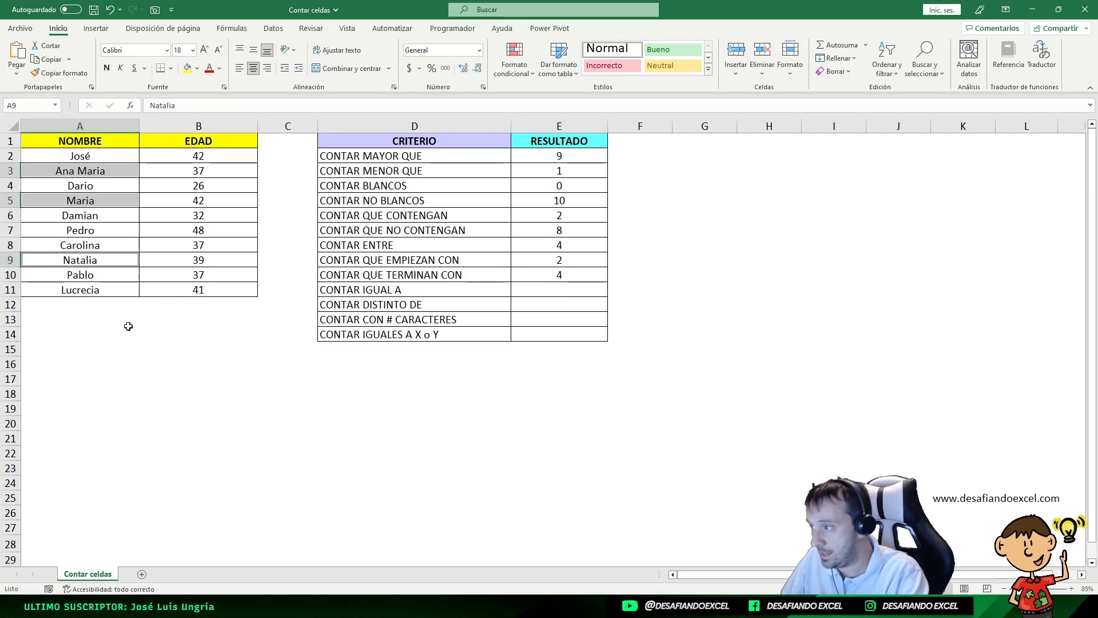
{"action": "left_click", "coordinate": [99, 290], "text": "ctrl"}
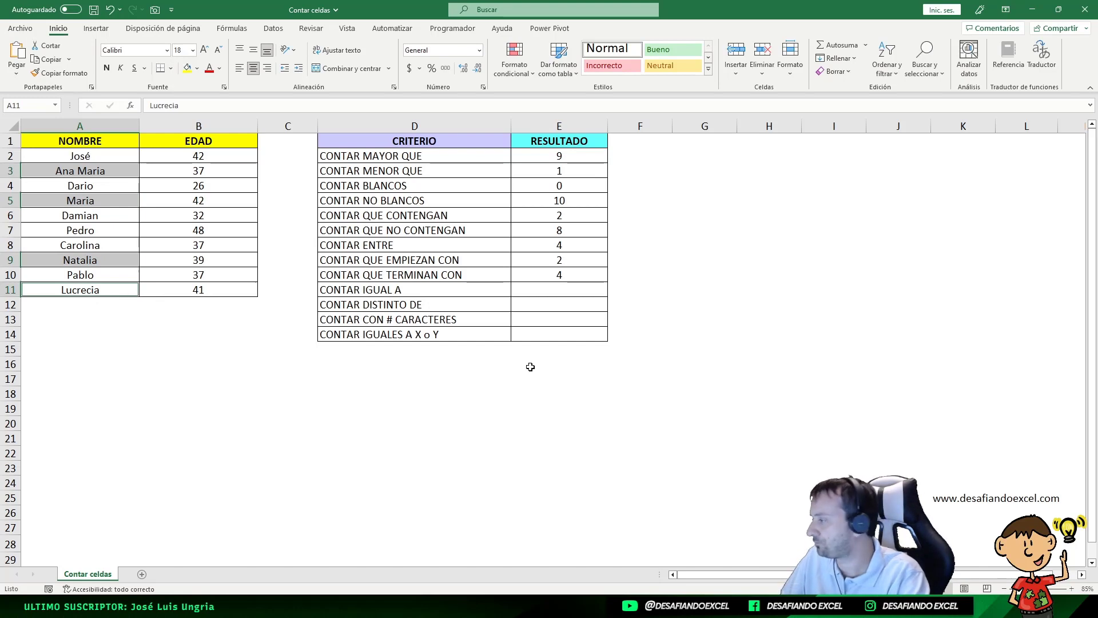
Enter a CONTAR.SI formula in E11, the CONTAR IGUAL A row, counting entries in A2:A11 equal to the name in A5
{"action": "left_click", "coordinate": [525, 294]}
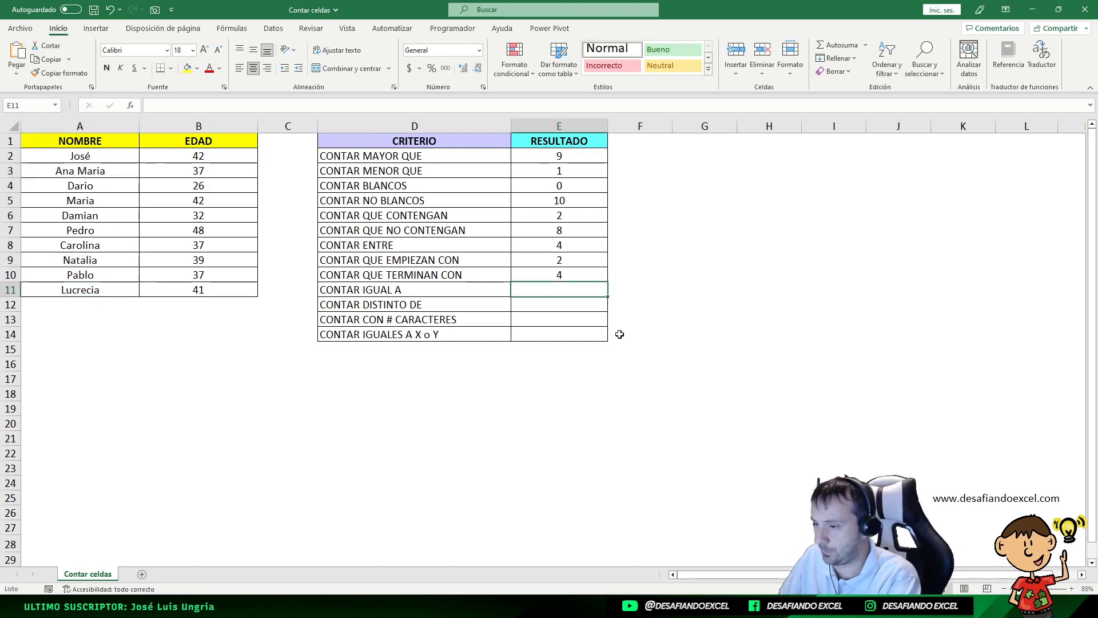
{"action": "type", "text": "=CONTAR.SI"}
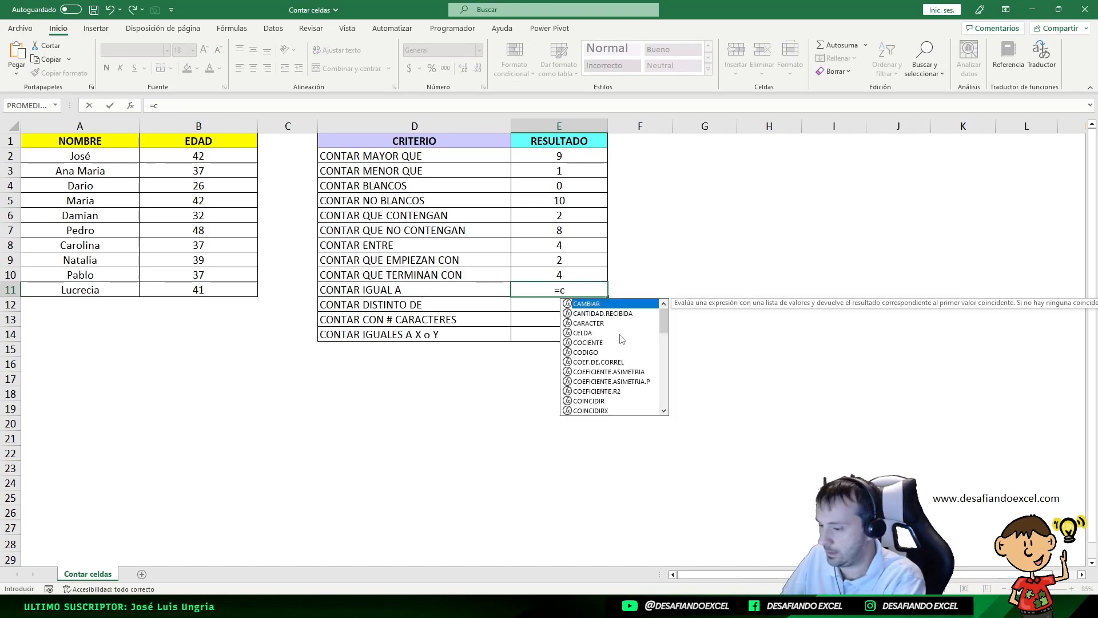
{"action": "type", "text": "("}
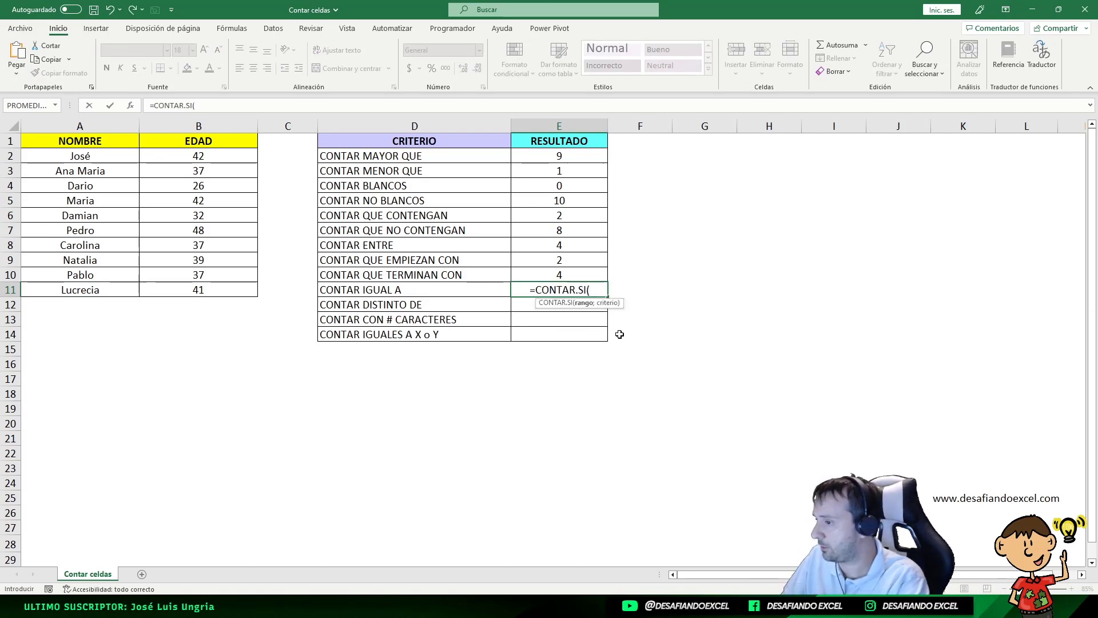
{"action": "left_click_drag", "start_coordinate": [85, 155], "coordinate": [79, 290]}
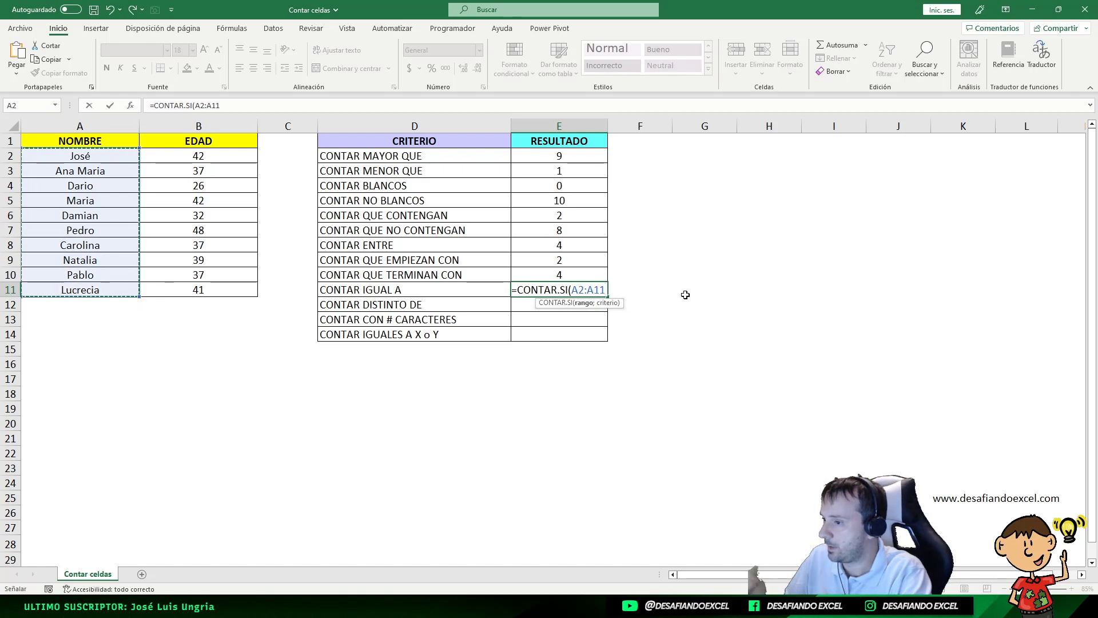
{"action": "type", "text": ";"}
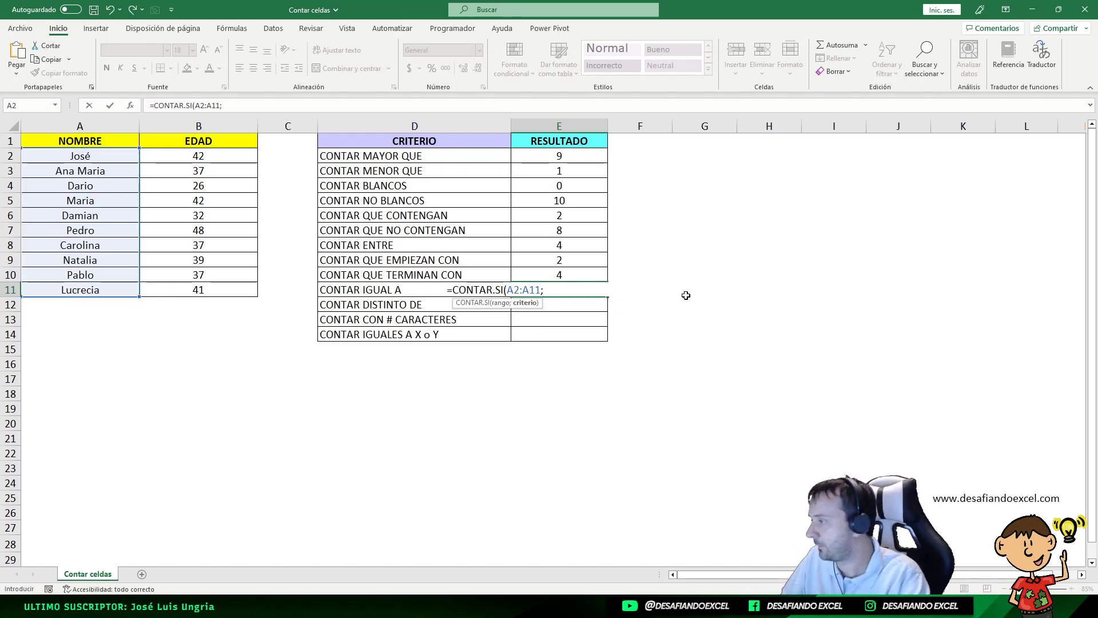
{"action": "type", "text": "\"maria\")"}
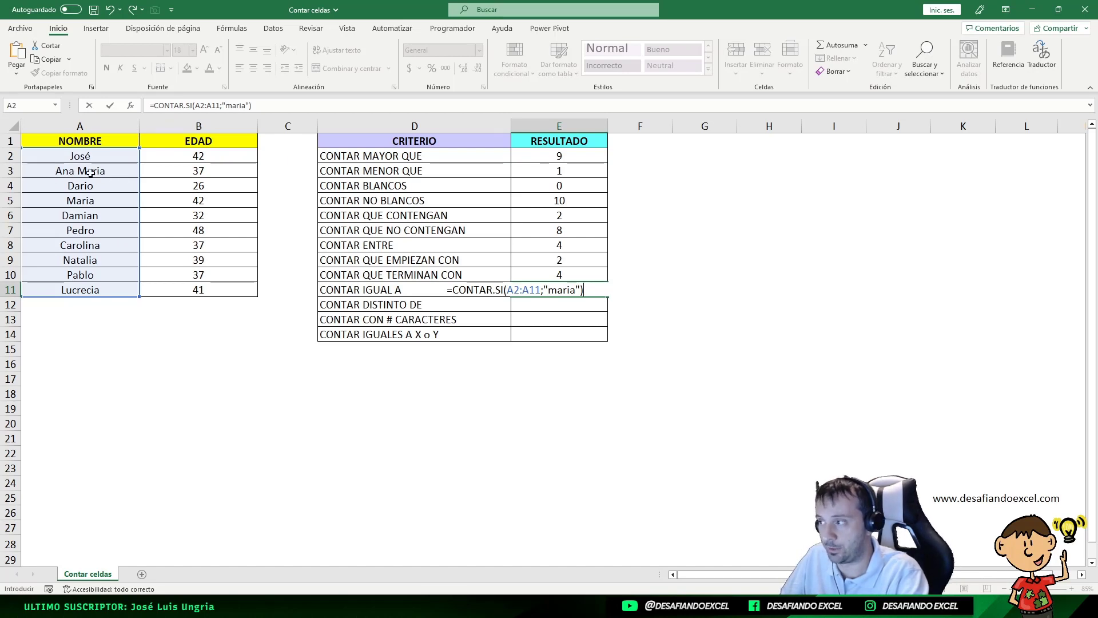
{"action": "key", "text": "Return"}
Review the E11 formula and compare its exact-match criterion with the NOMBRE entries in A5 and A3
{"action": "left_click", "coordinate": [569, 291]}
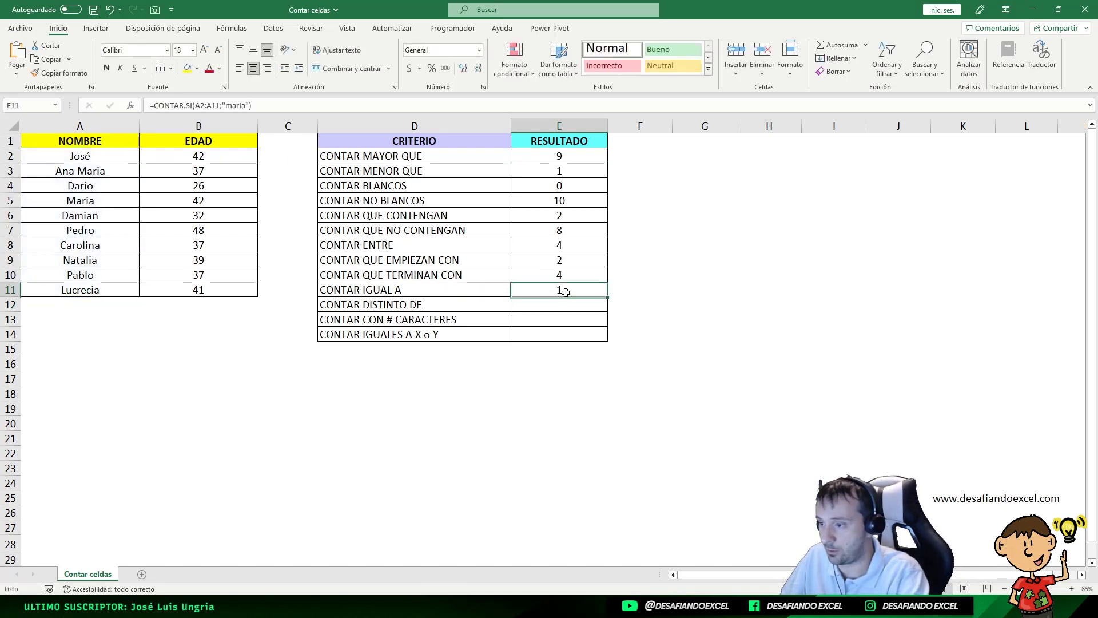
{"action": "left_click", "coordinate": [80, 206]}
{"action": "left_click", "coordinate": [57, 169]}
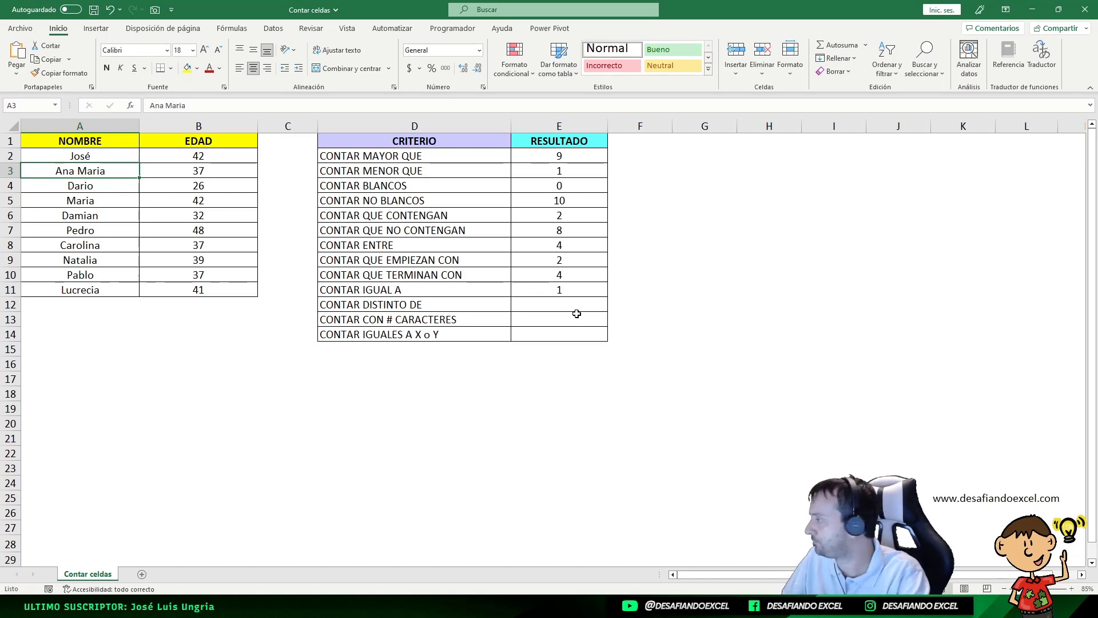
Copy the formula text from E11 into E12, the CONTAR DISTINTO DE row, keeping the range A2:A11
{"action": "left_click", "coordinate": [553, 292]}
{"action": "left_click", "coordinate": [536, 306]}
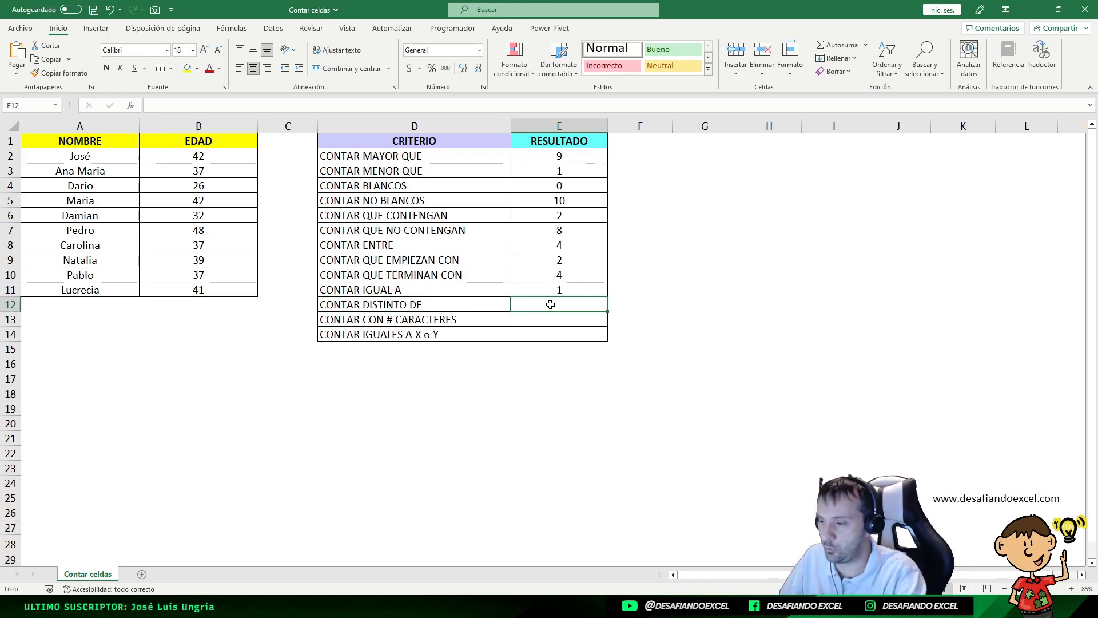
{"action": "left_click", "coordinate": [547, 290]}
{"action": "left_click_drag", "start_coordinate": [285, 103], "coordinate": [148, 106]}
{"action": "key", "text": "ctrl+c"}
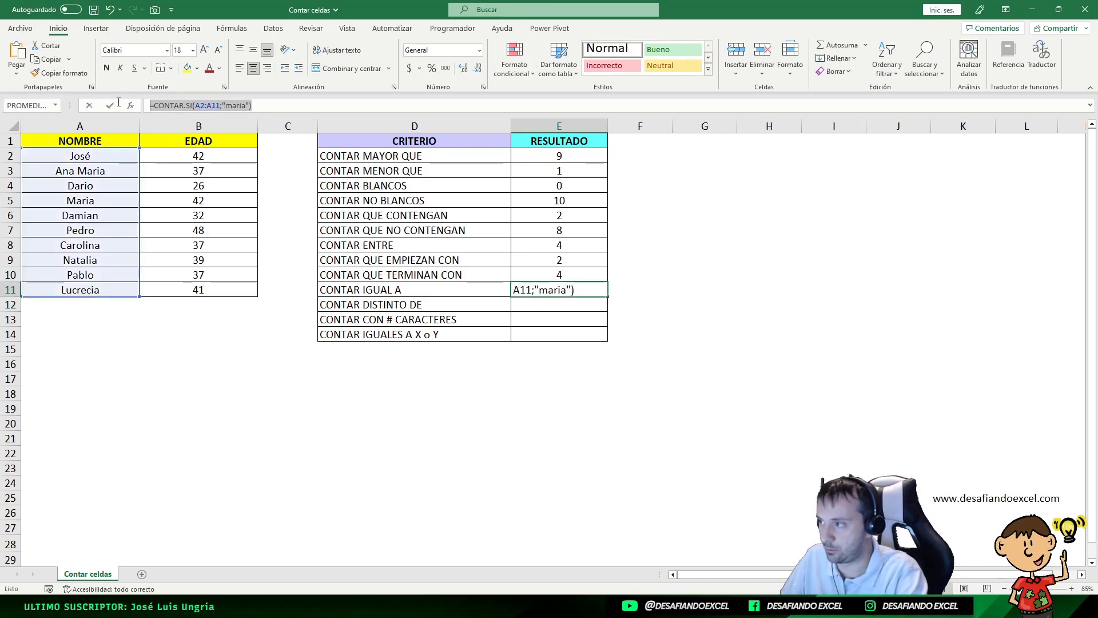
{"action": "key", "text": "Escape"}
{"action": "left_click", "coordinate": [531, 311]}
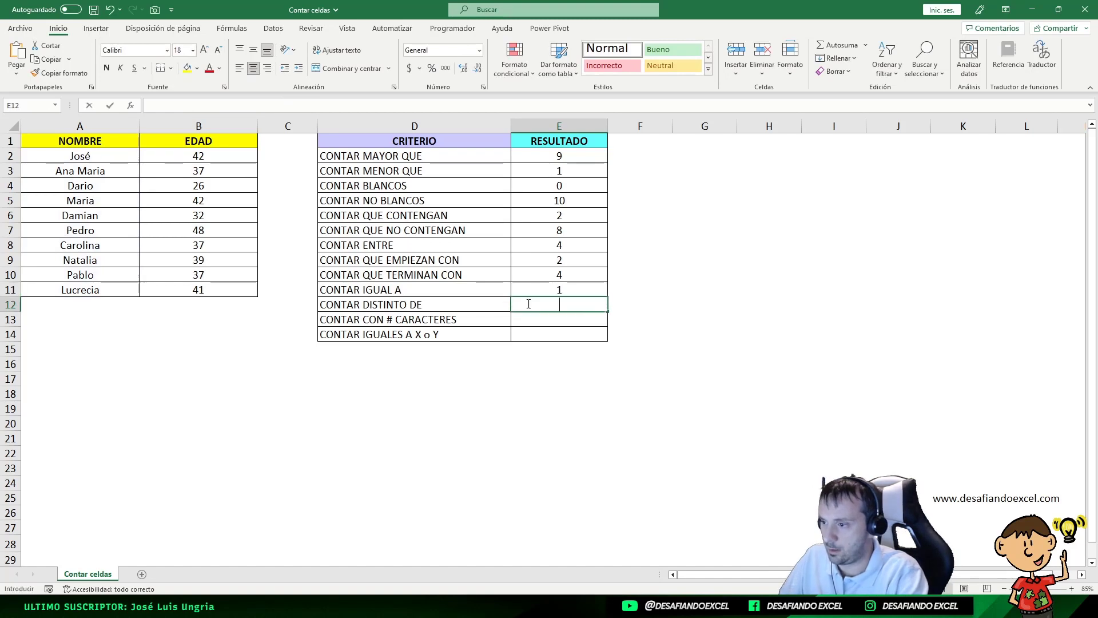
{"action": "key", "text": "ctrl+v"}
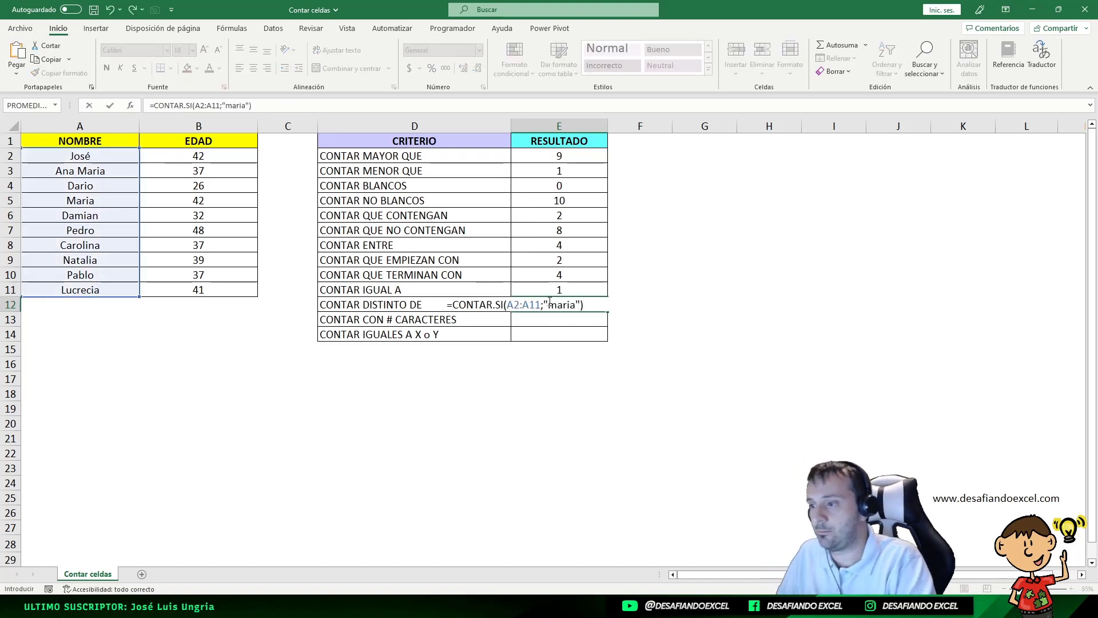
Change the E12 criterion to not-equal by adding <> before the name inside the quotation marks
{"action": "left_click", "coordinate": [546, 303]}
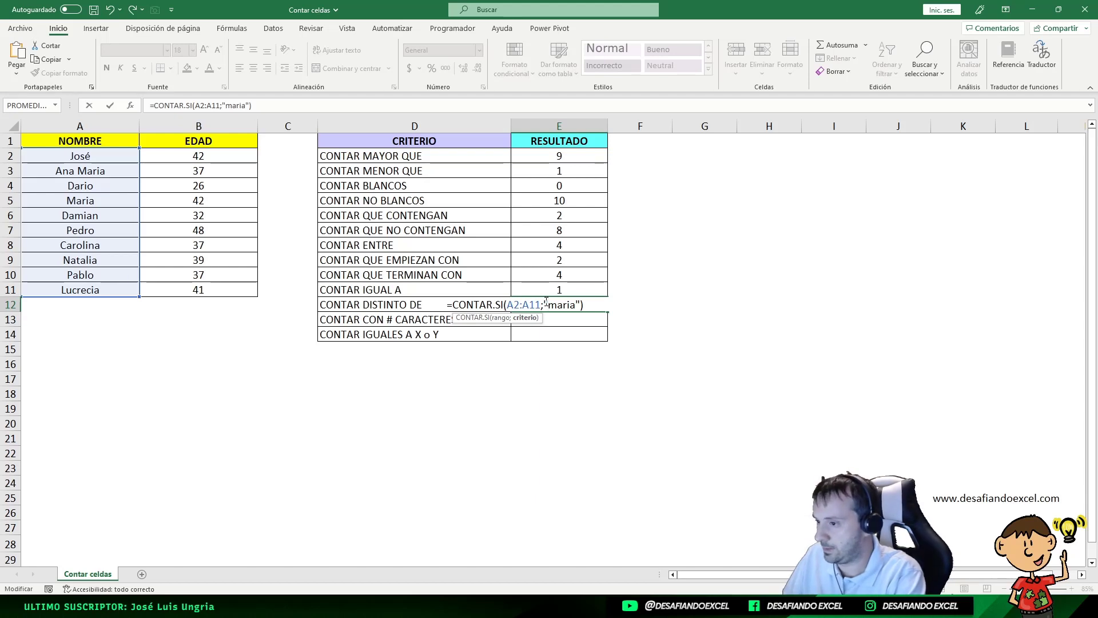
{"action": "type", "text": ">"}
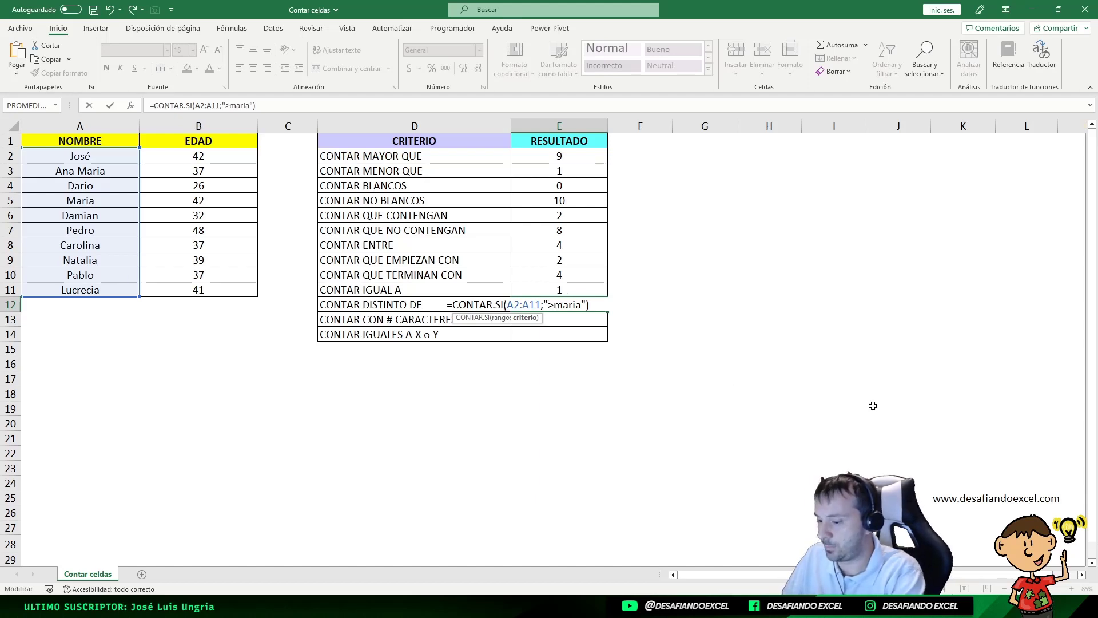
{"action": "key", "text": "Left"}
{"action": "type", "text": "<"}
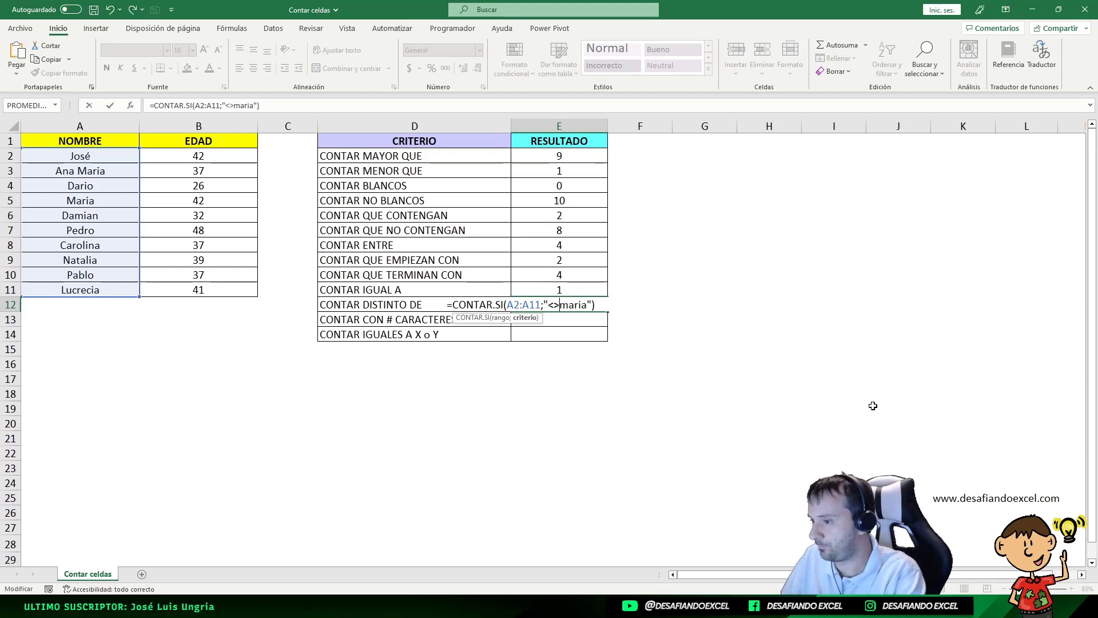
{"action": "key", "text": "Return"}
Review the E12 formula and check it against the entries in the NOMBRE column
{"action": "left_click", "coordinate": [570, 308]}
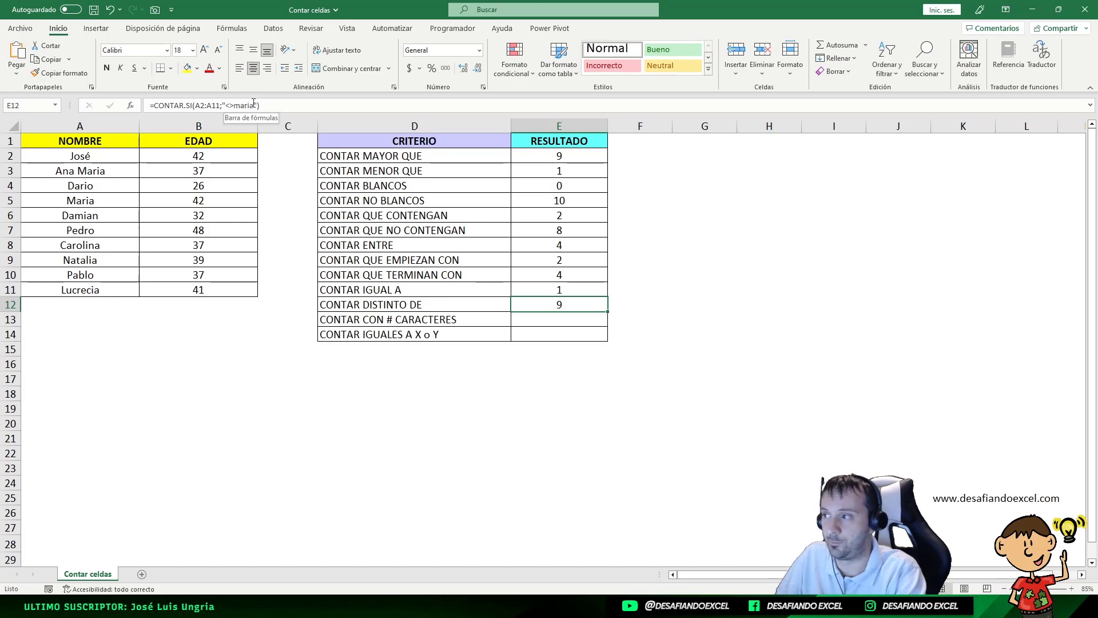
{"action": "left_click", "coordinate": [82, 210]}
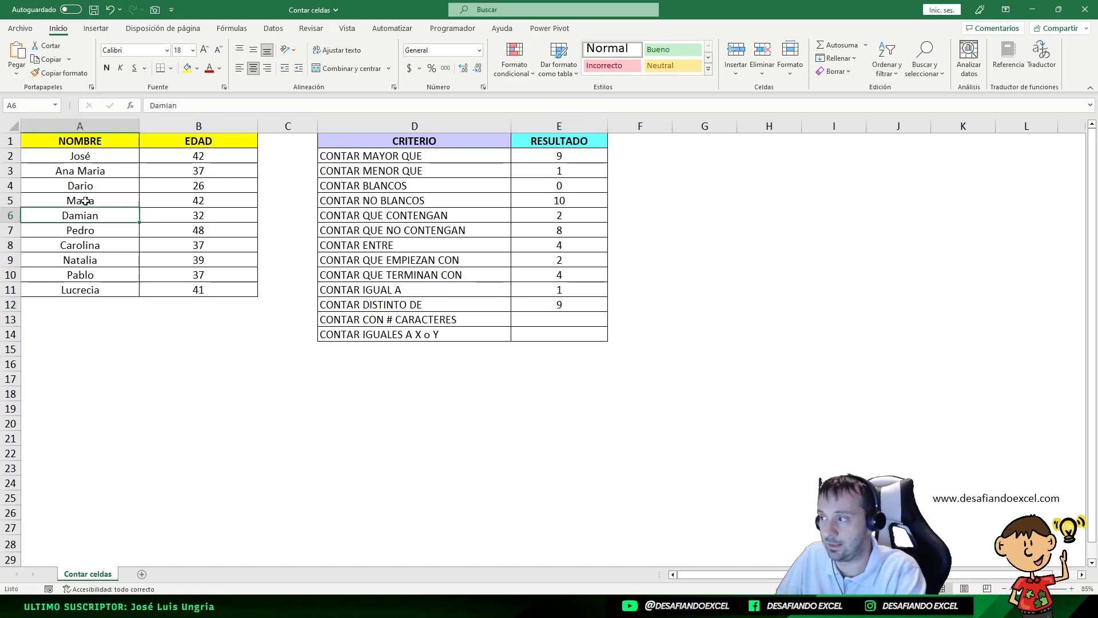
{"action": "left_click_drag", "start_coordinate": [109, 156], "coordinate": [105, 273]}
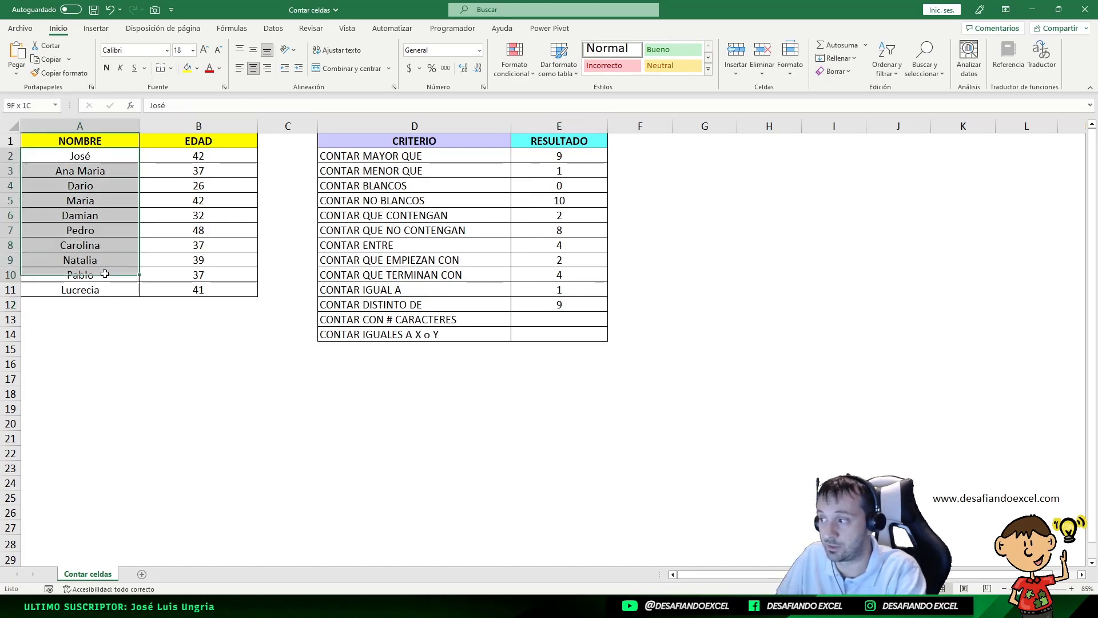
{"action": "left_click", "coordinate": [558, 304]}
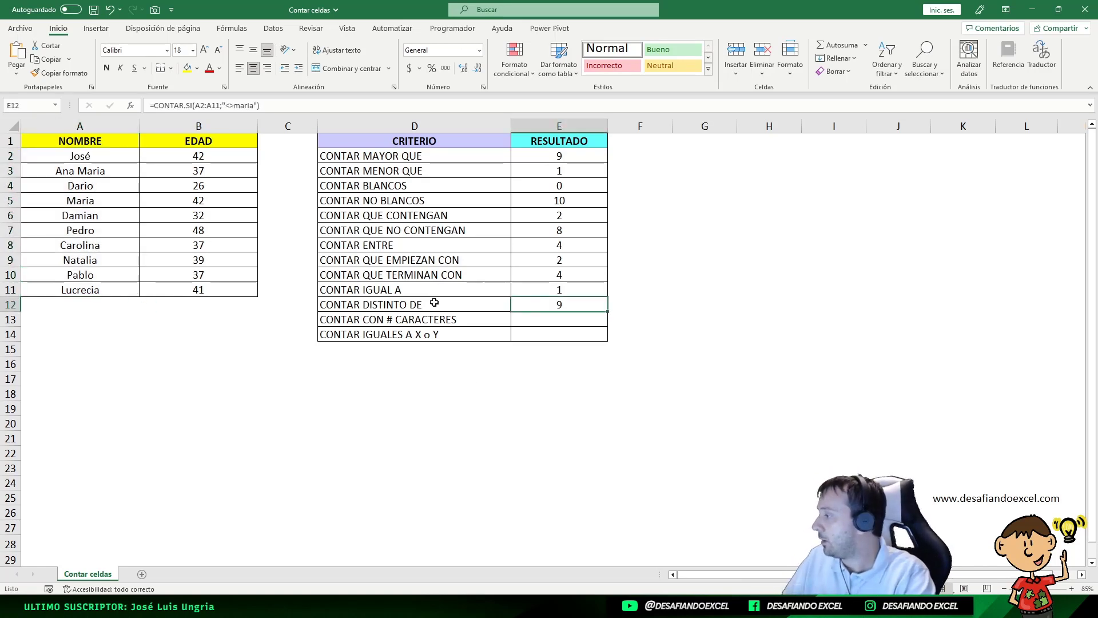
{"action": "left_click", "coordinate": [492, 318]}
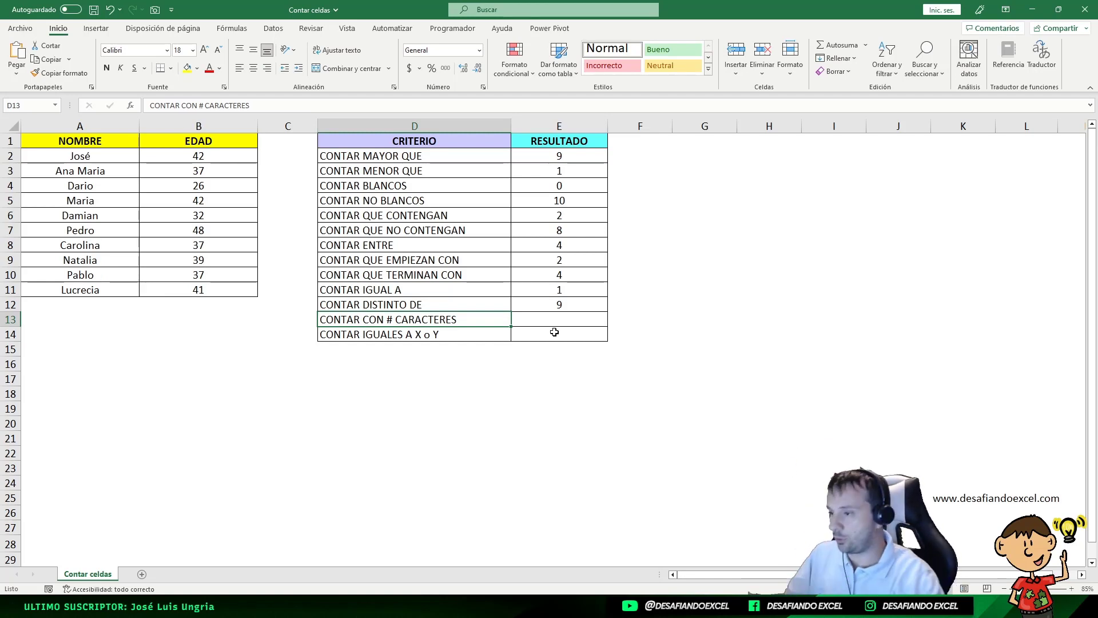
{"action": "left_click", "coordinate": [550, 322]}
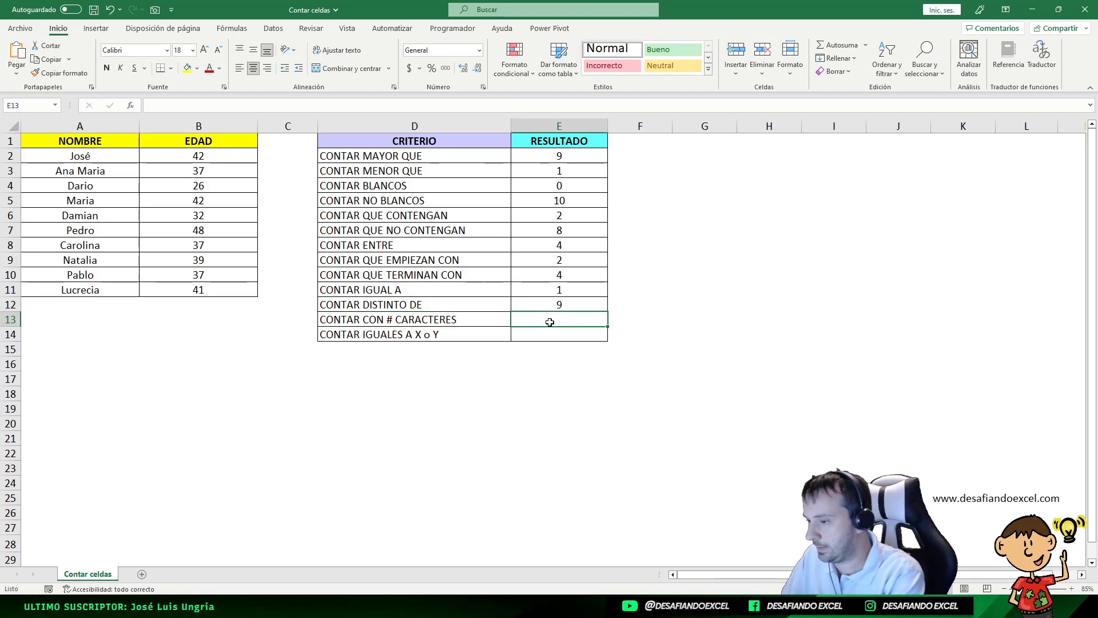
{"action": "type", "text": "="}
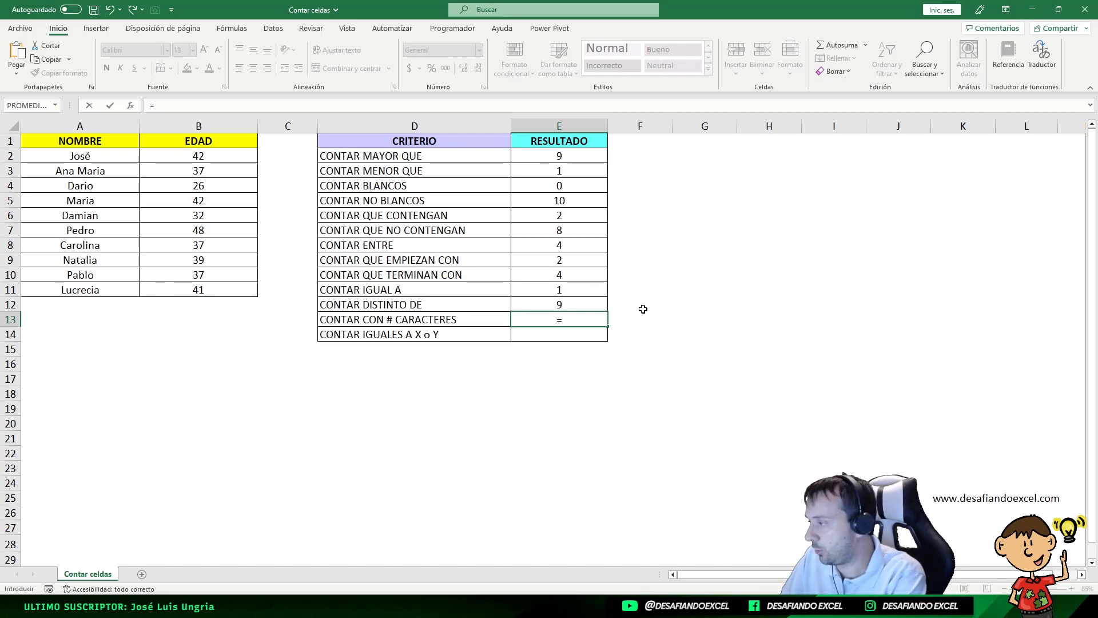
{"action": "key", "text": "Escape"}
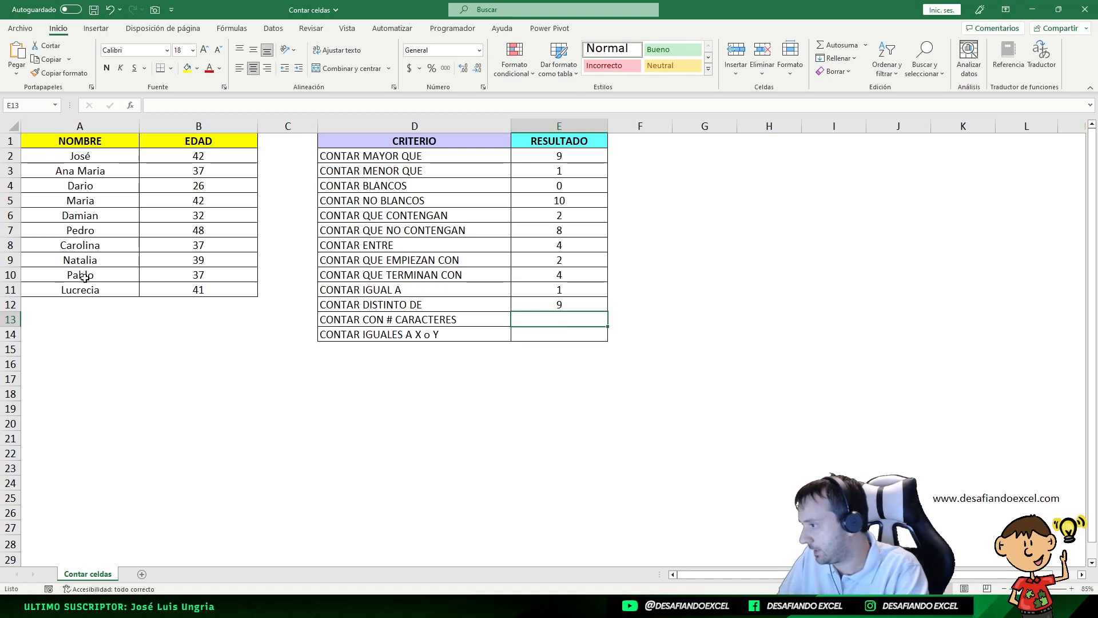
{"action": "left_click", "coordinate": [93, 157]}
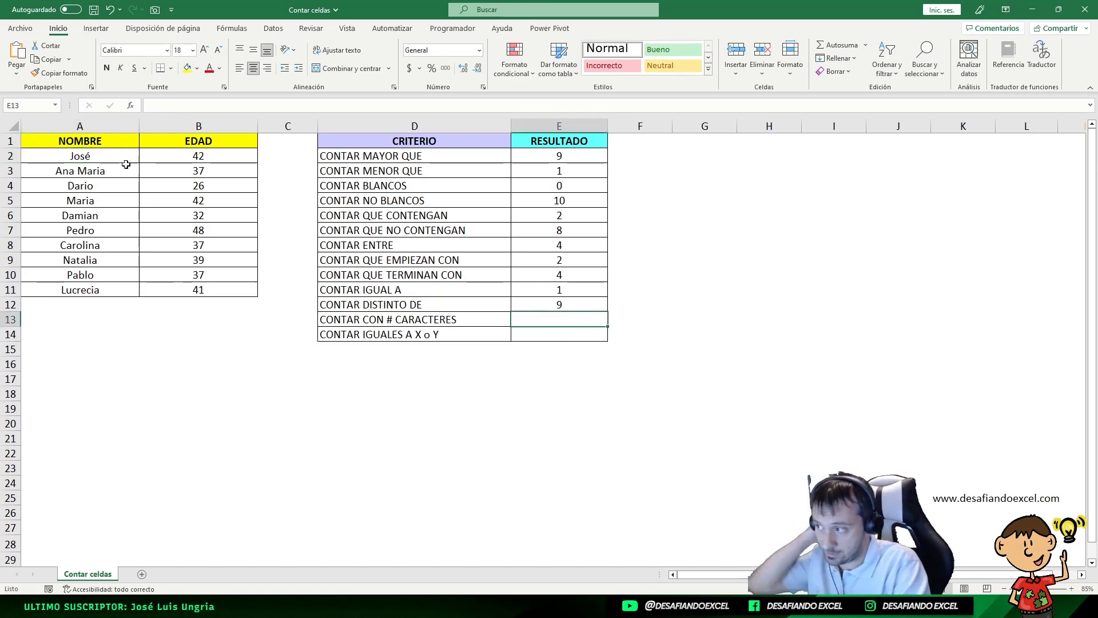
Enter =CONTAR.SI(A2:A11;"????") in E13, the CONTAR CON # CARACTERES row, to count the four-character names
{"action": "left_click_drag", "start_coordinate": [88, 155], "coordinate": [97, 292]}
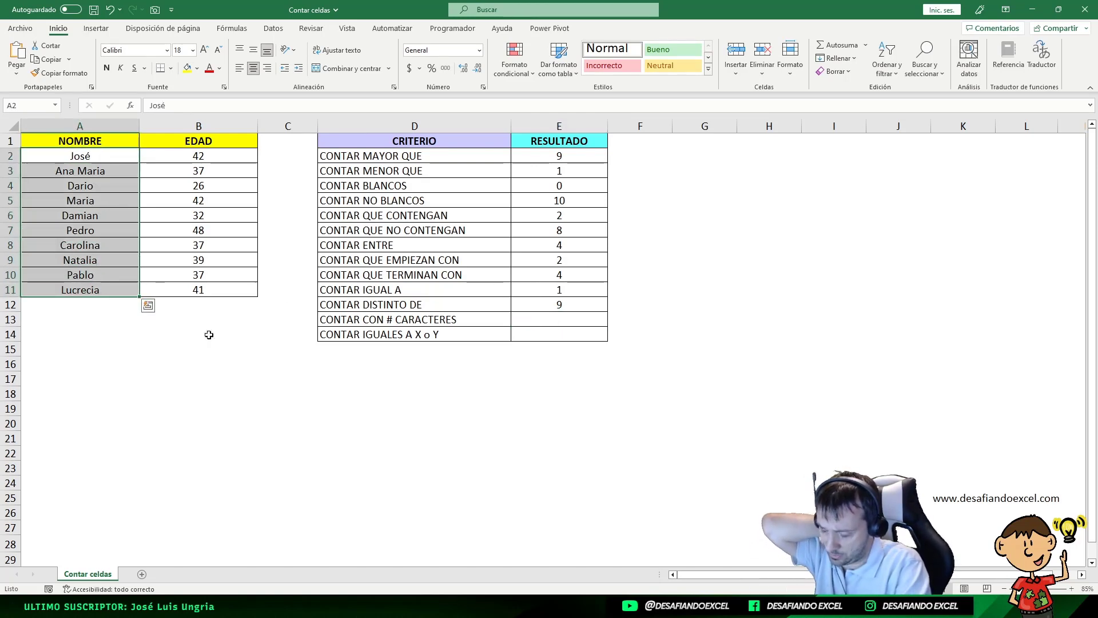
{"action": "left_click", "coordinate": [536, 322]}
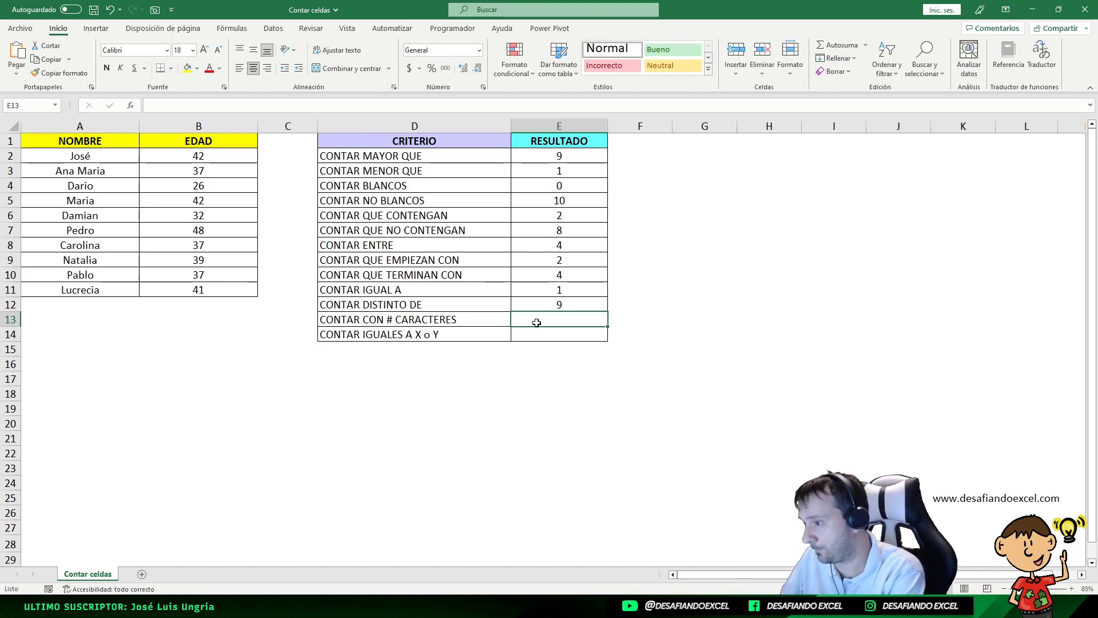
{"action": "type", "text": "=contar"}
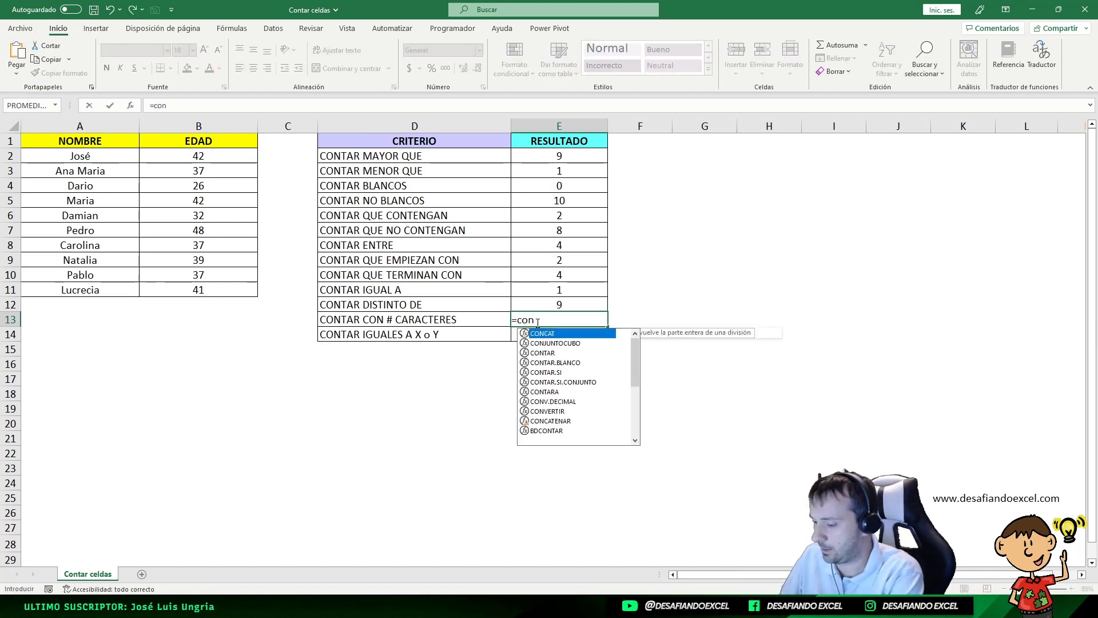
{"action": "key", "text": "BackSpace"}
{"action": "key", "text": "BackSpace"}
{"action": "key", "text": "BackSpace"}
{"action": "key", "text": "BackSpace"}
{"action": "key", "text": "BackSpace"}
{"action": "key", "text": "BackSpace"}
{"action": "type", "text": "CONT"}
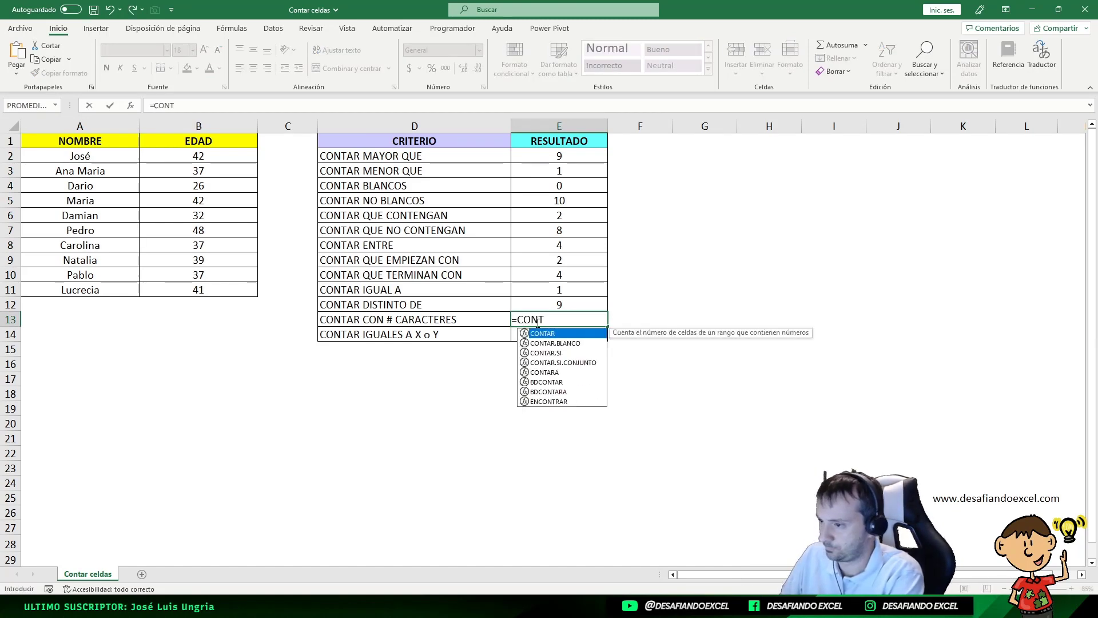
{"action": "type", "text": "AR.SI("}
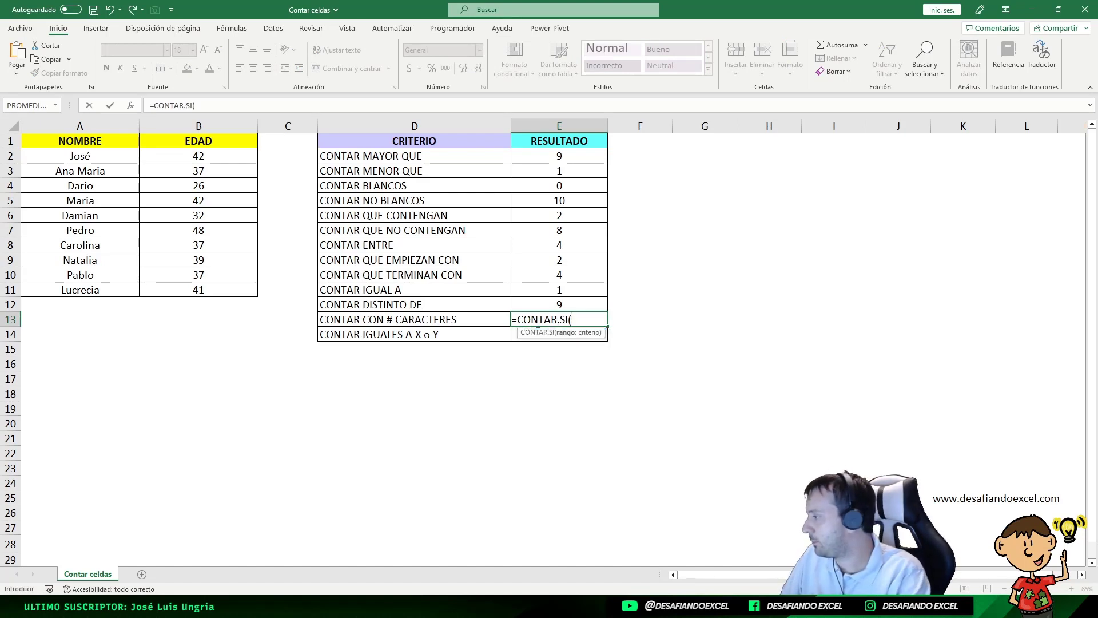
{"action": "left_click_drag", "start_coordinate": [122, 156], "coordinate": [111, 292]}
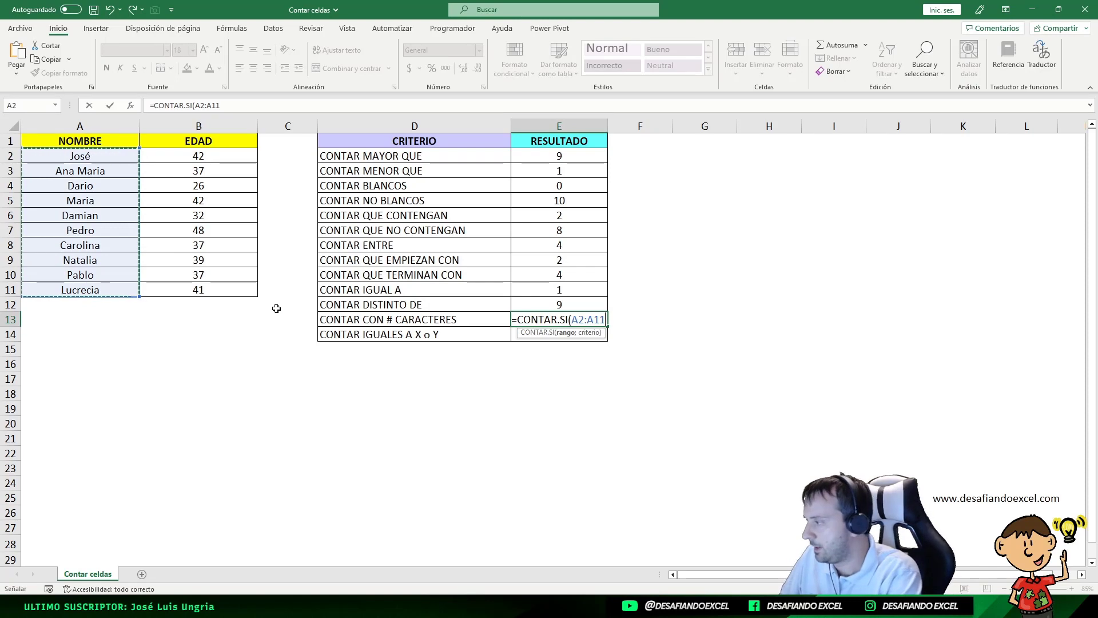
{"action": "type", "text": ";"}
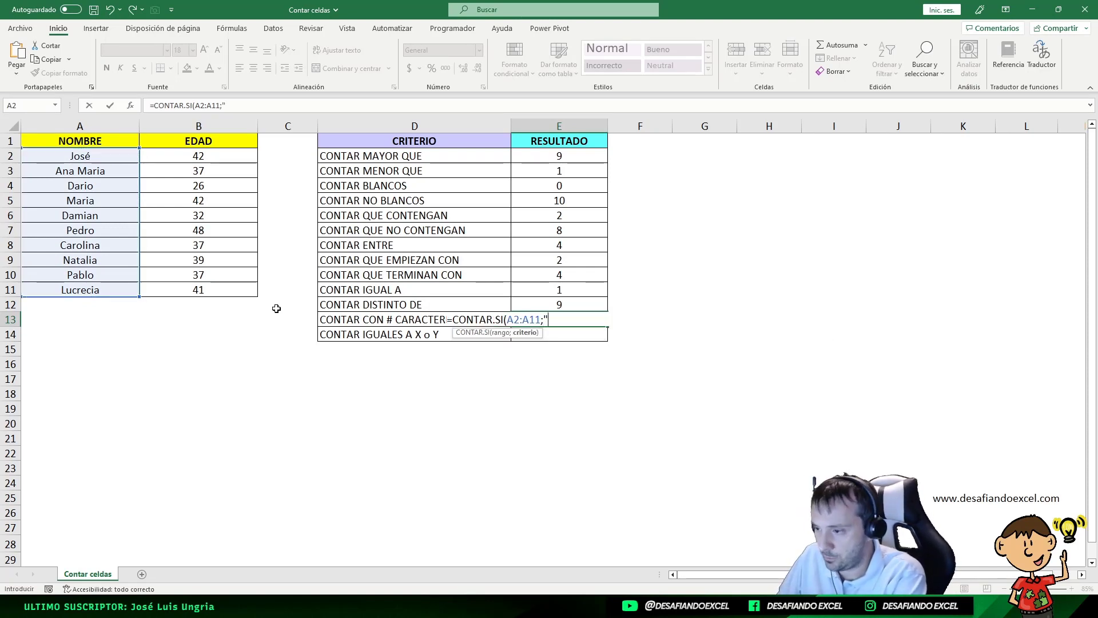
{"action": "type", "text": "\"????\""}
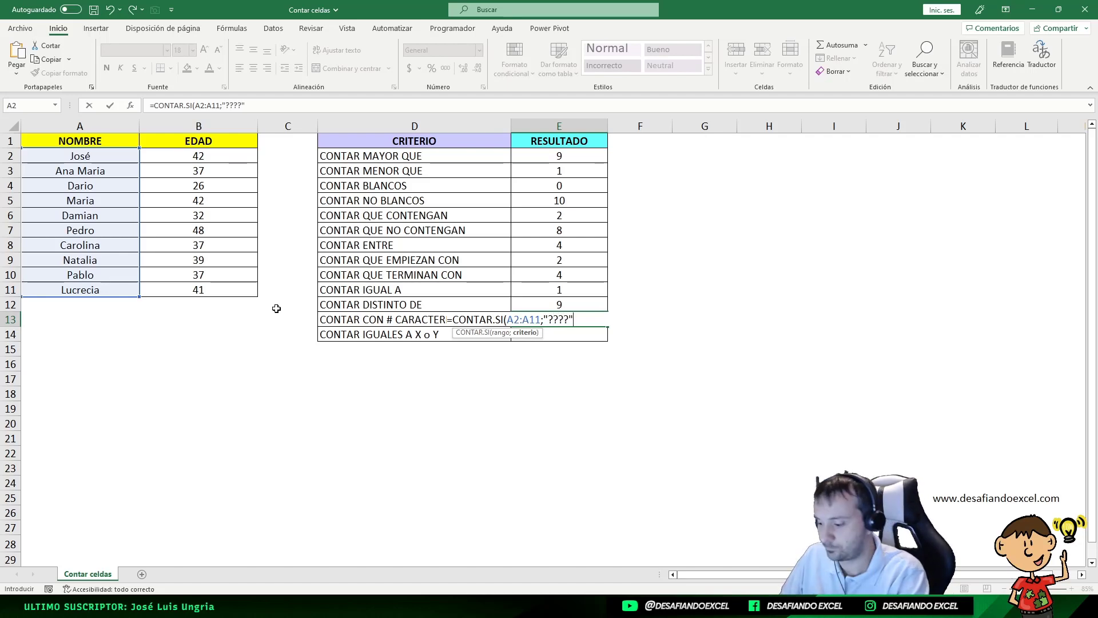
{"action": "type", "text": ")"}
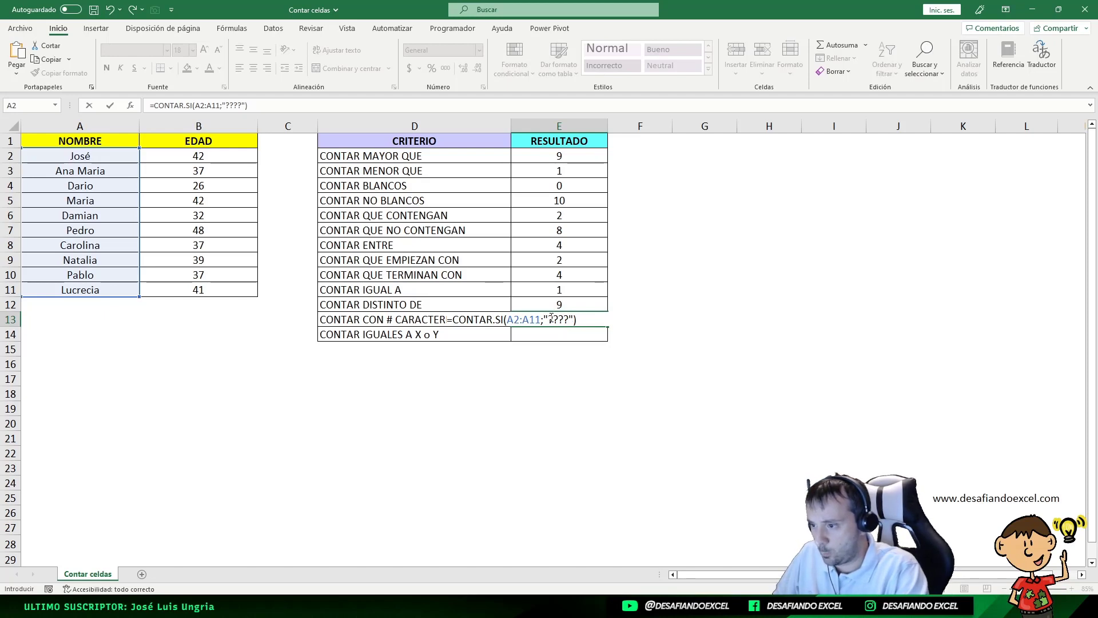
{"action": "left_click", "coordinate": [572, 318]}
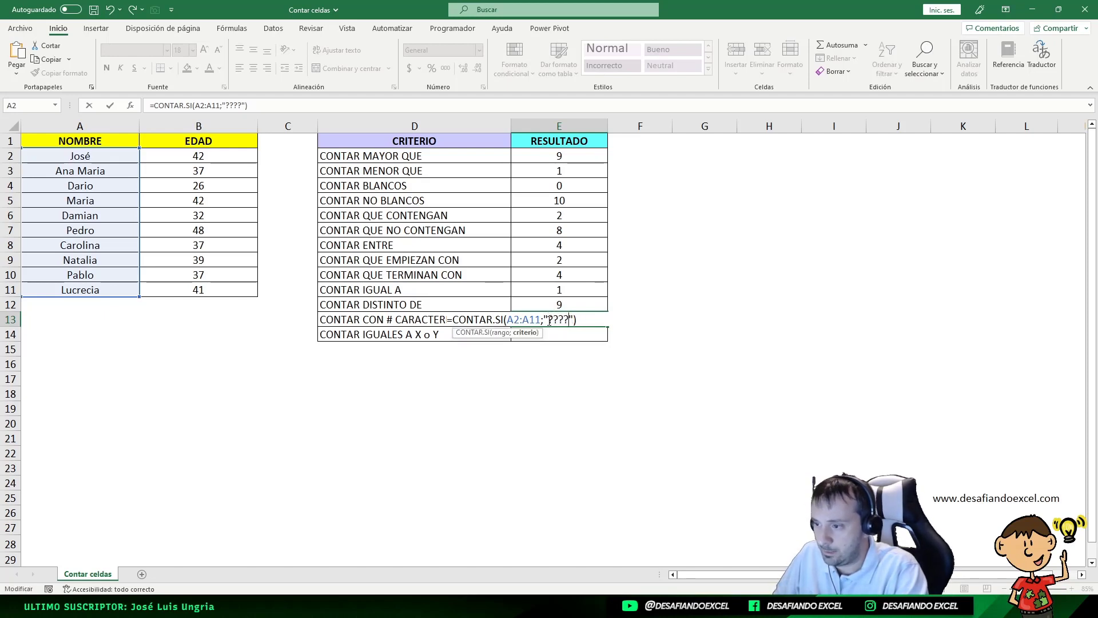
{"action": "left_click_drag", "start_coordinate": [548, 320], "coordinate": [575, 320]}
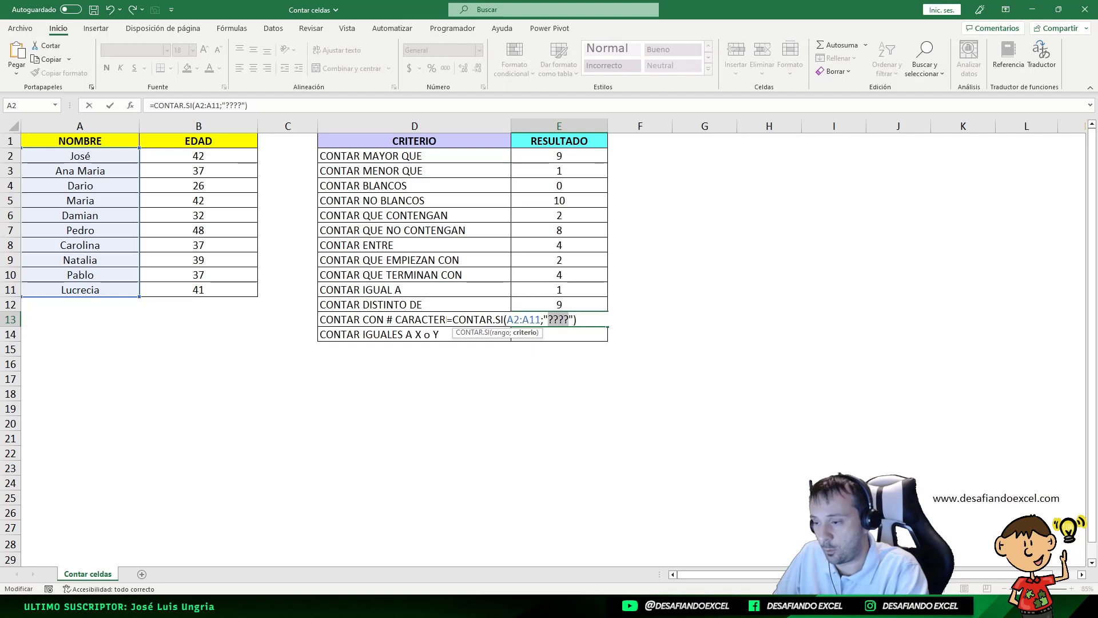
{"action": "left_click", "coordinate": [558, 320]}
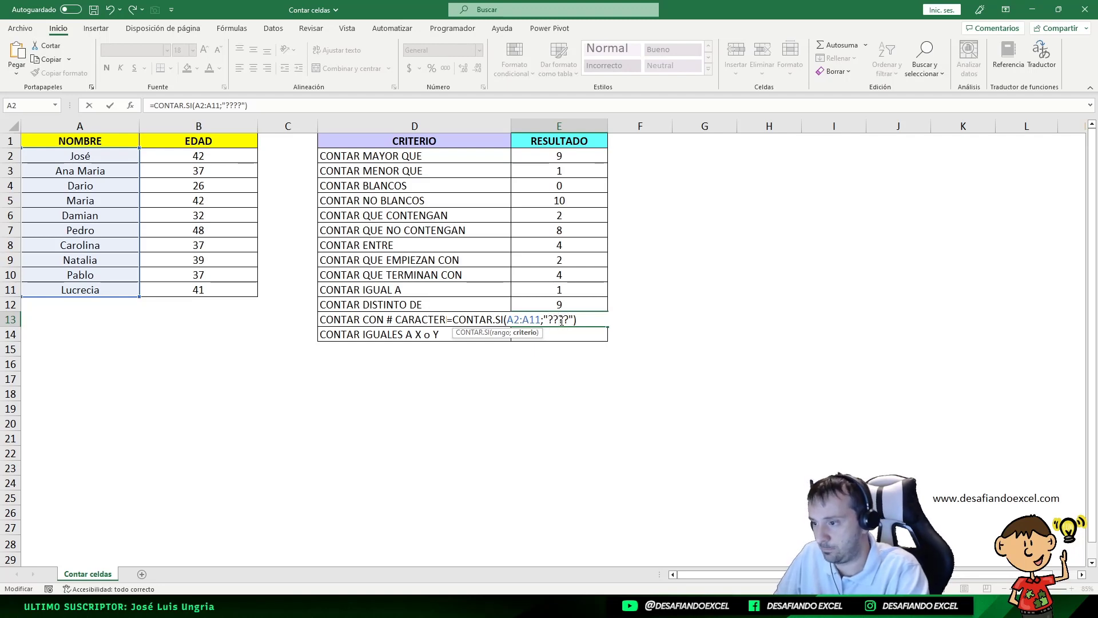
{"action": "key", "text": "Return"}
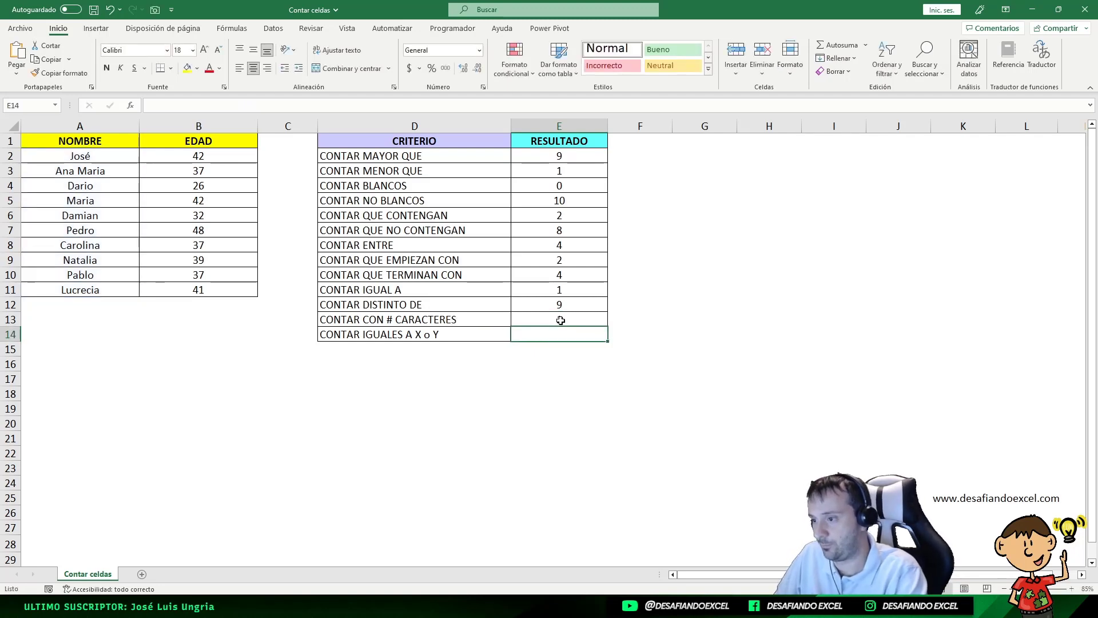
Compare the E13 count with the entry in A2, and replace the entry in A8 with ???? as a test
{"action": "left_click", "coordinate": [589, 319]}
{"action": "left_click", "coordinate": [83, 159]}
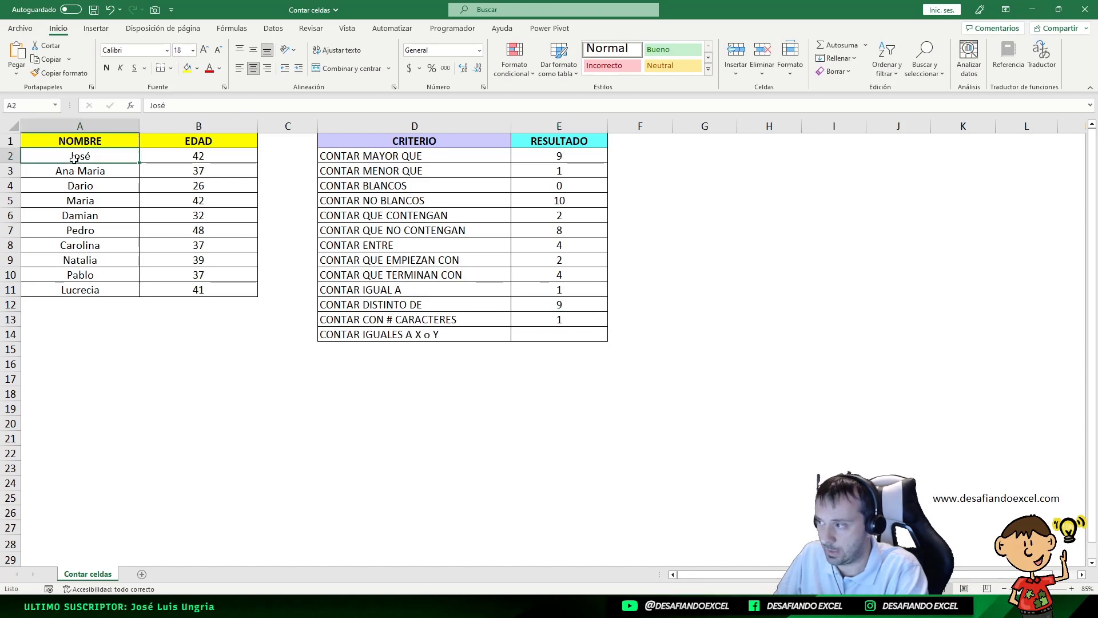
{"action": "left_click", "coordinate": [93, 249]}
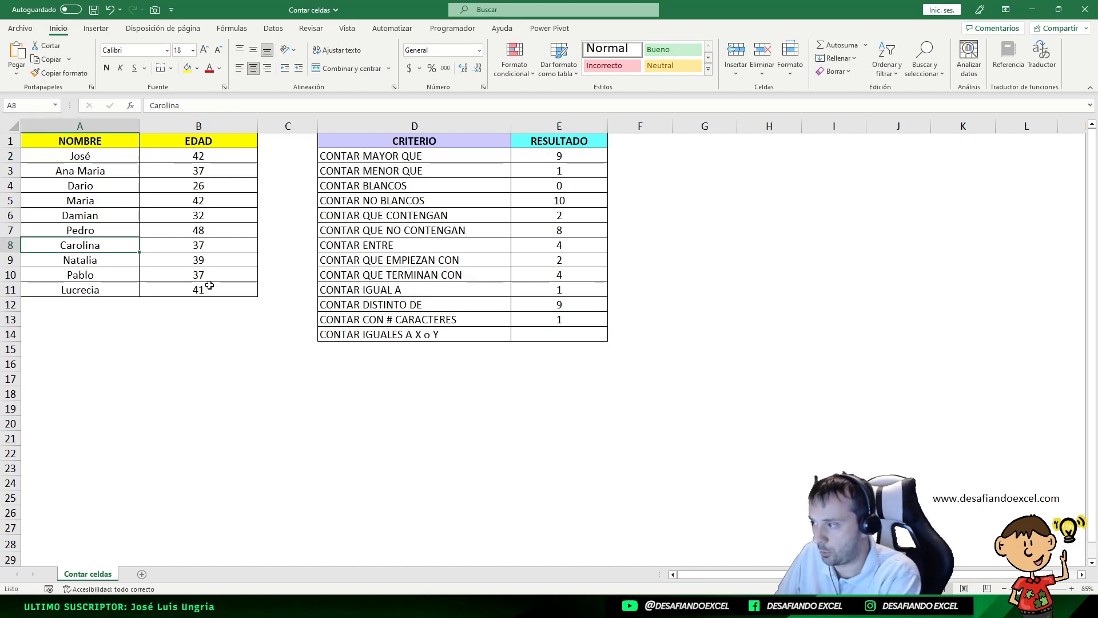
{"action": "type", "text": "????"}
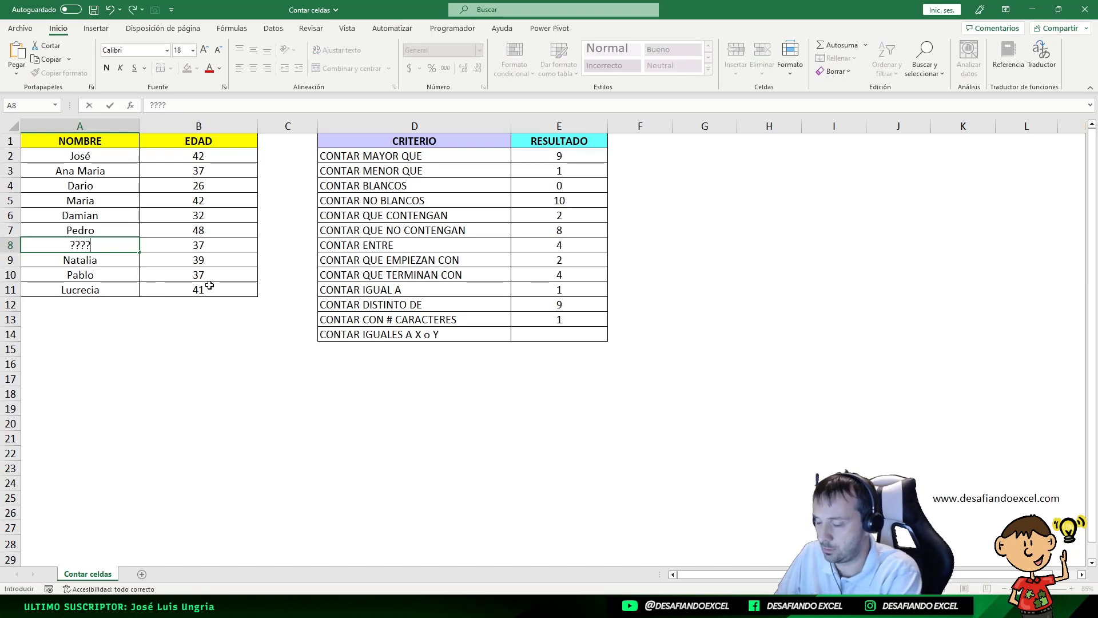
{"action": "key", "text": "Return"}
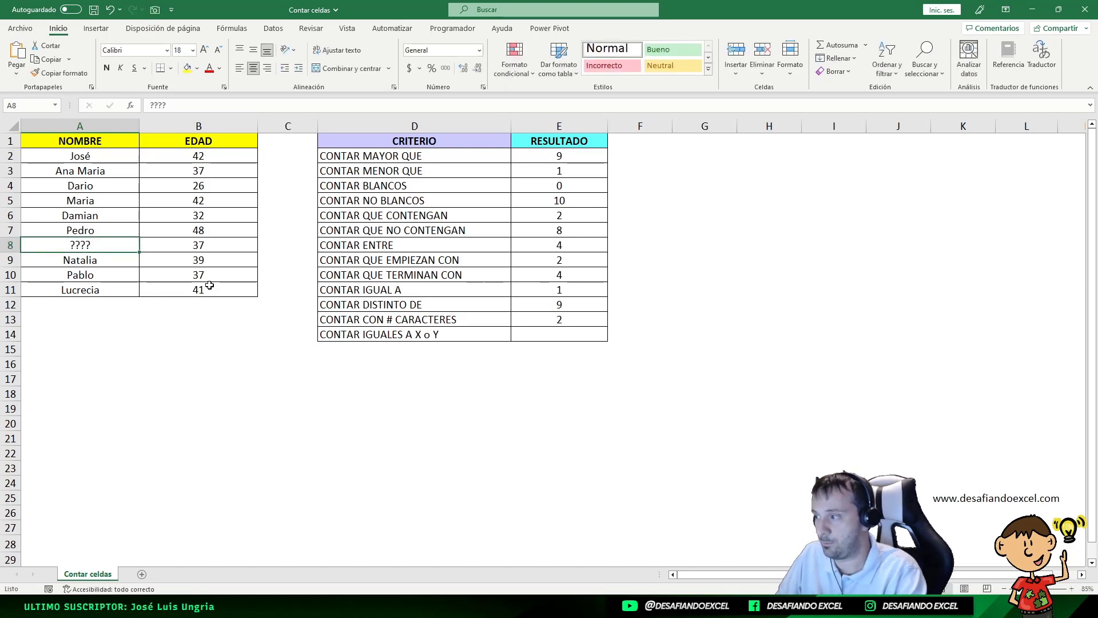
Review the ???? criterion in the E13 formula and compare it with the test entry in A8
{"action": "left_click", "coordinate": [569, 313]}
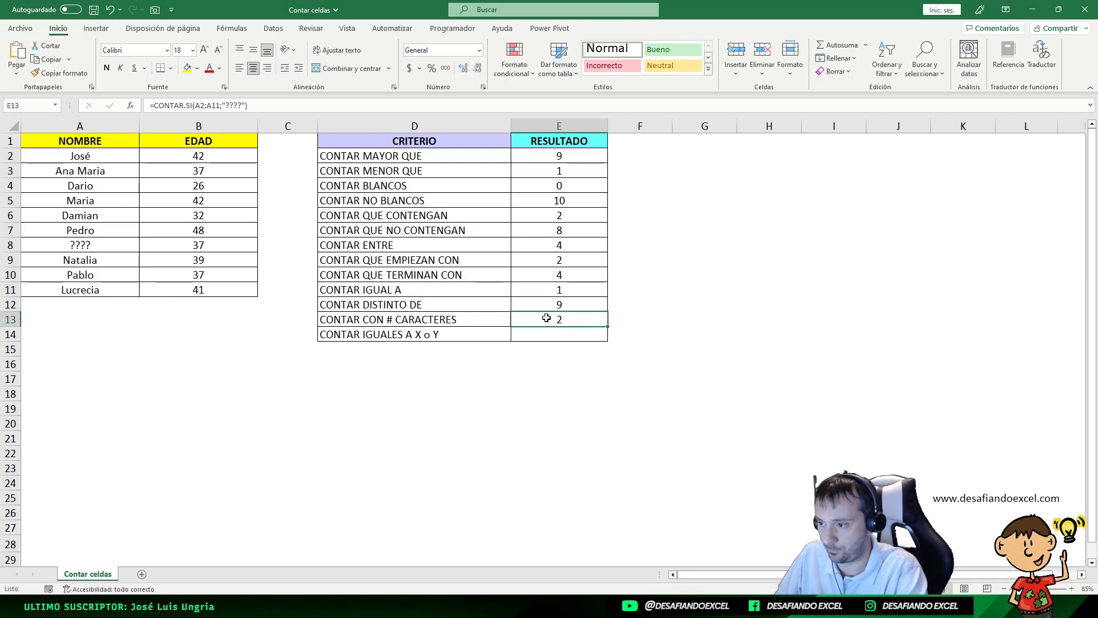
{"action": "double_click", "coordinate": [559, 318]}
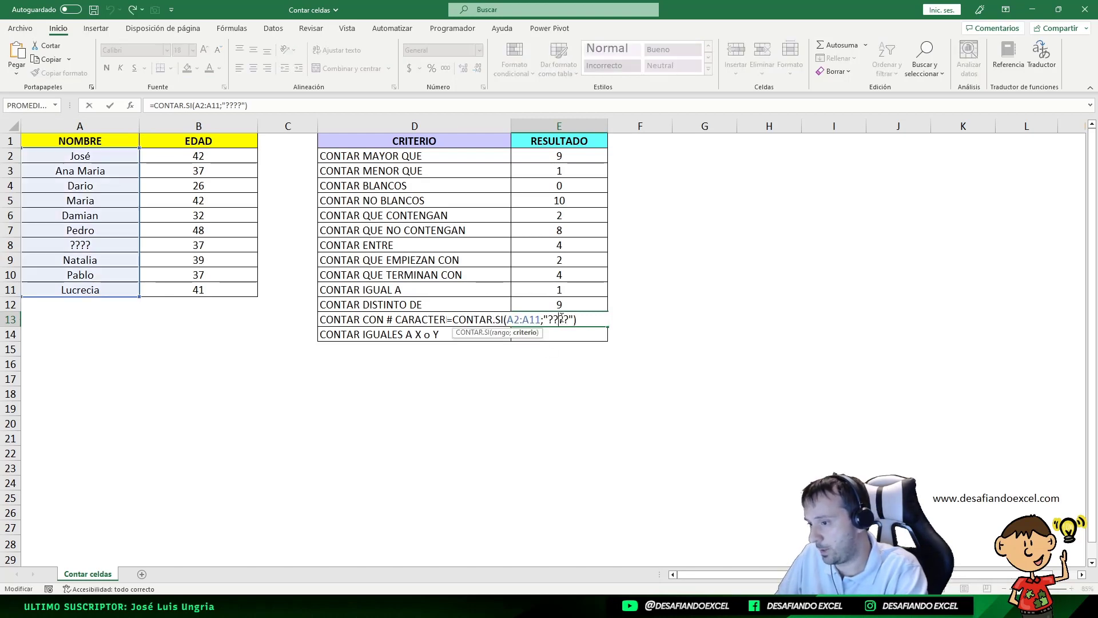
{"action": "left_click_drag", "start_coordinate": [547, 318], "coordinate": [581, 318]}
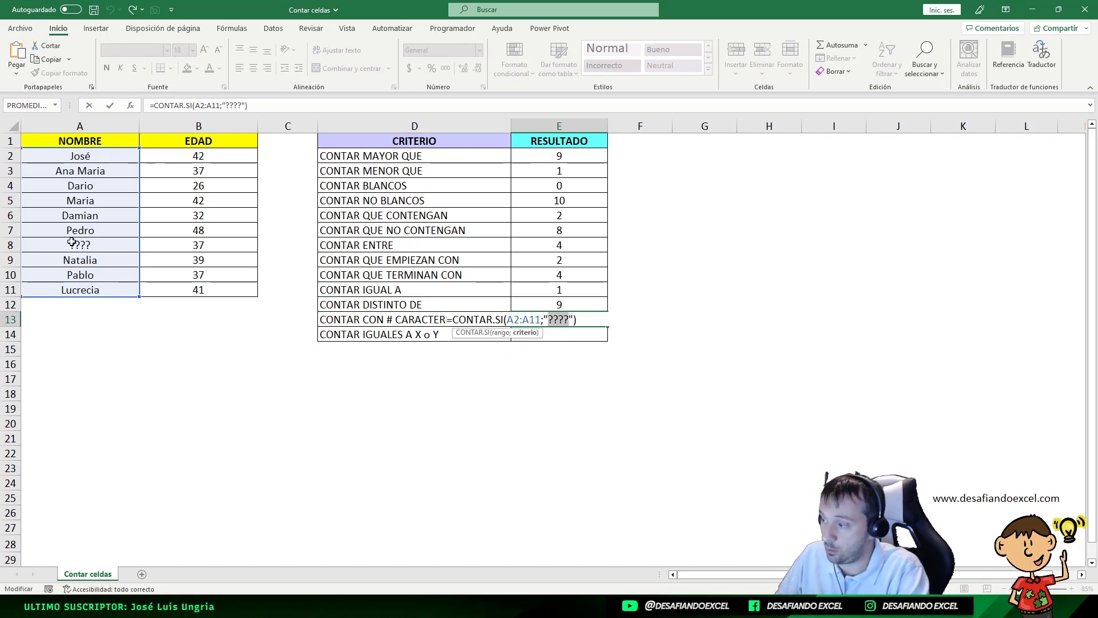
{"action": "left_click", "coordinate": [92, 244]}
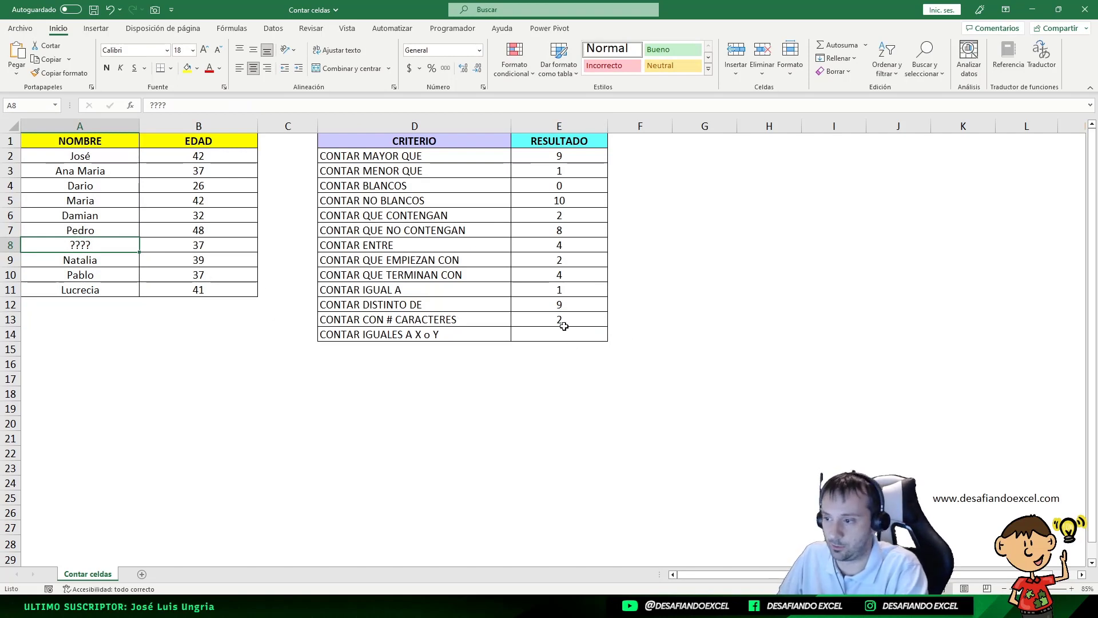
Undo the test replacement in A8
{"action": "key", "text": "ctrl+z"}
{"action": "left_click", "coordinate": [115, 240]}
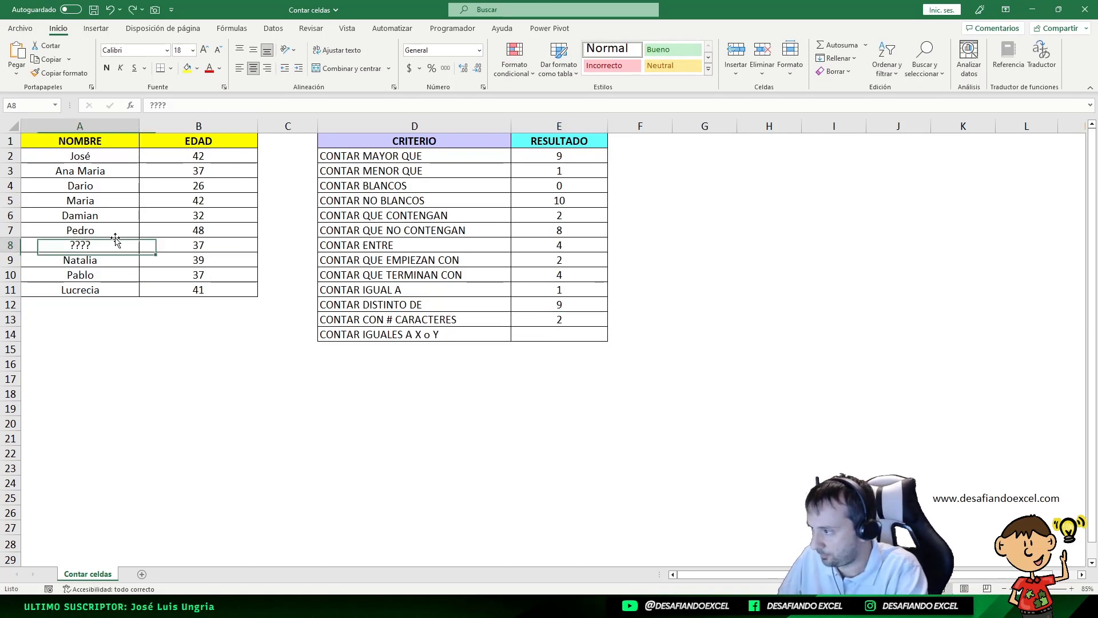
{"action": "key", "text": "ctrl+z"}
Examine the NOMBRE entries in A2:A11, especially A4 and A7, as criteria for the CONTAR IGUALES A X o Y row
{"action": "left_click", "coordinate": [550, 333]}
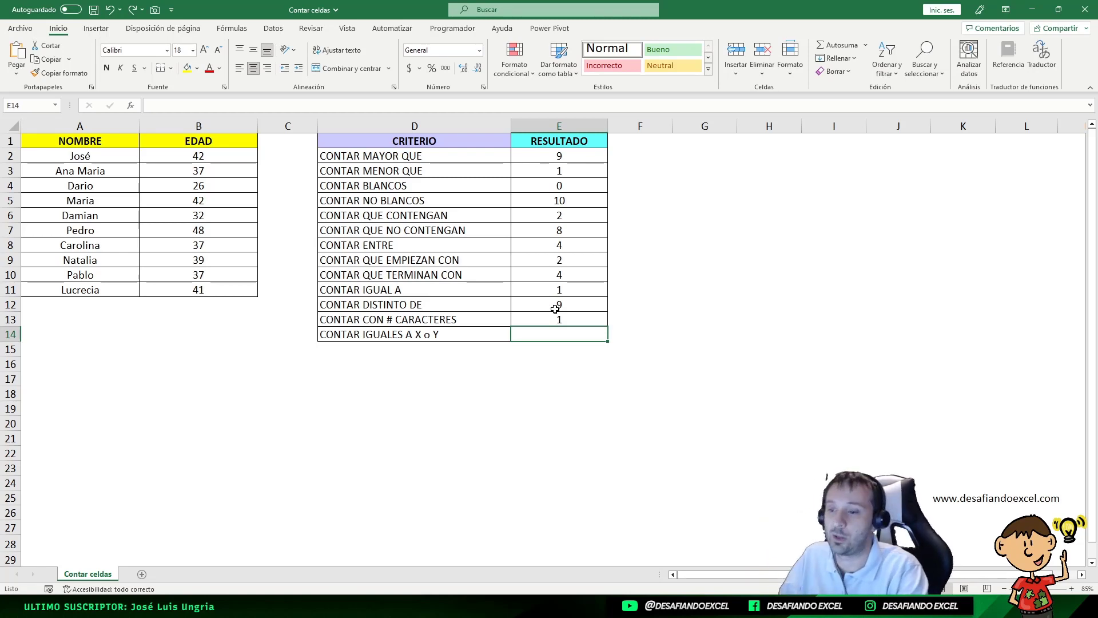
{"action": "double_click", "coordinate": [573, 332]}
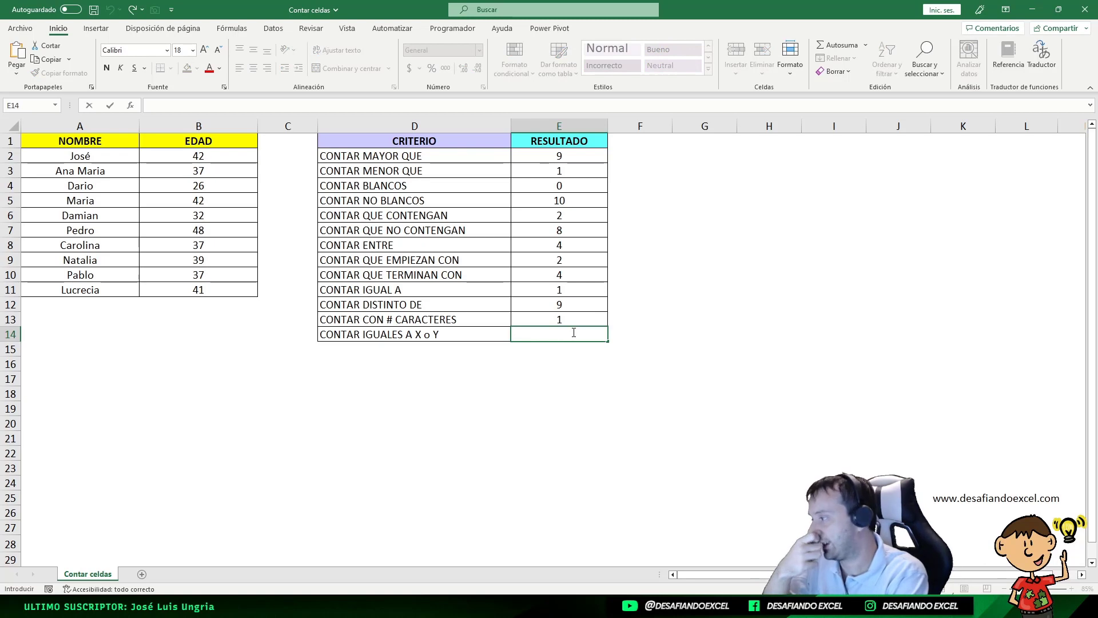
{"action": "key", "text": "Escape"}
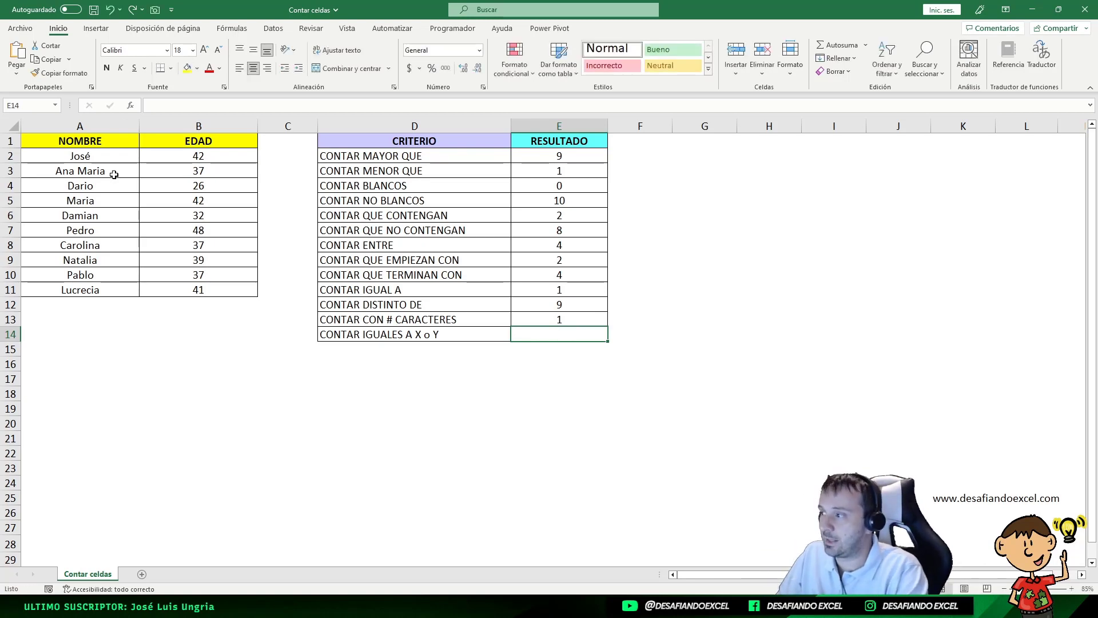
{"action": "left_click_drag", "start_coordinate": [123, 157], "coordinate": [109, 291]}
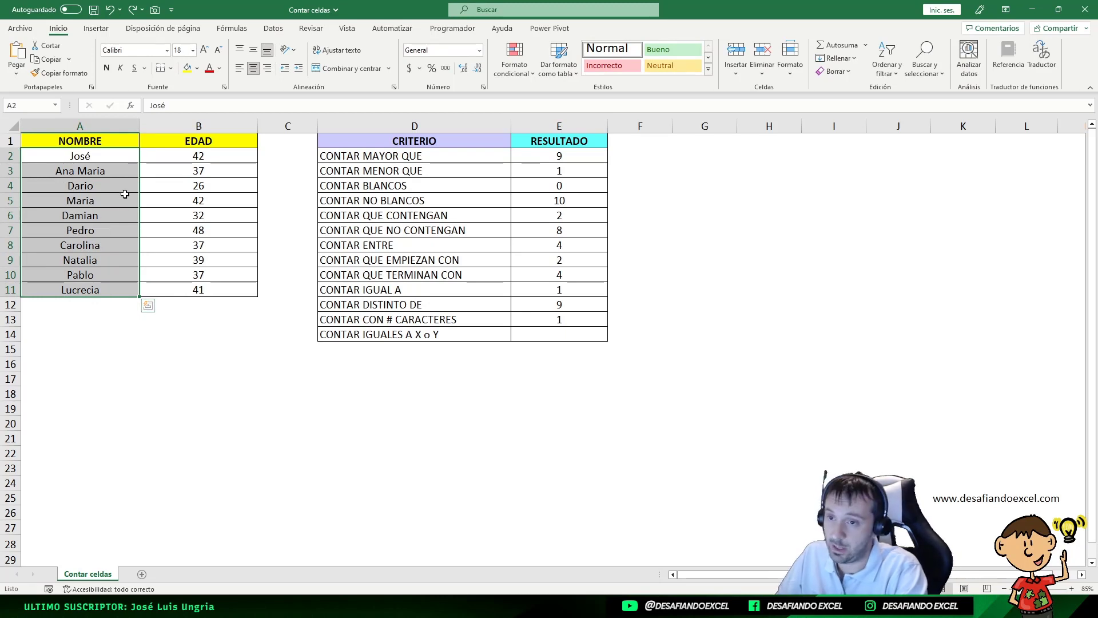
{"action": "left_click", "coordinate": [104, 157]}
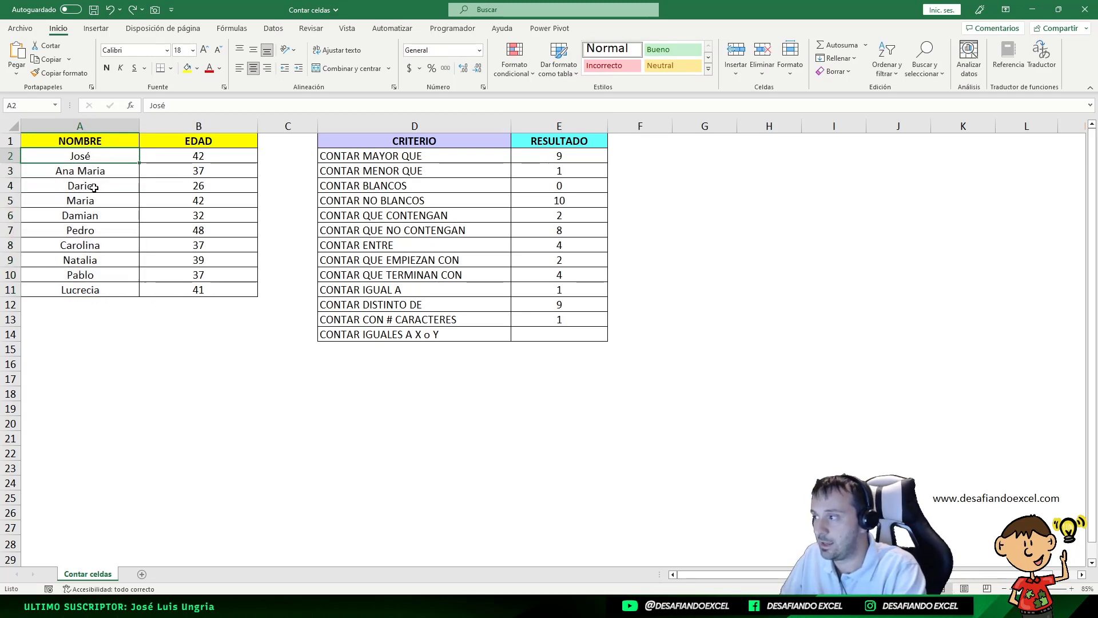
{"action": "left_click", "coordinate": [94, 189]}
{"action": "left_click", "coordinate": [90, 229]}
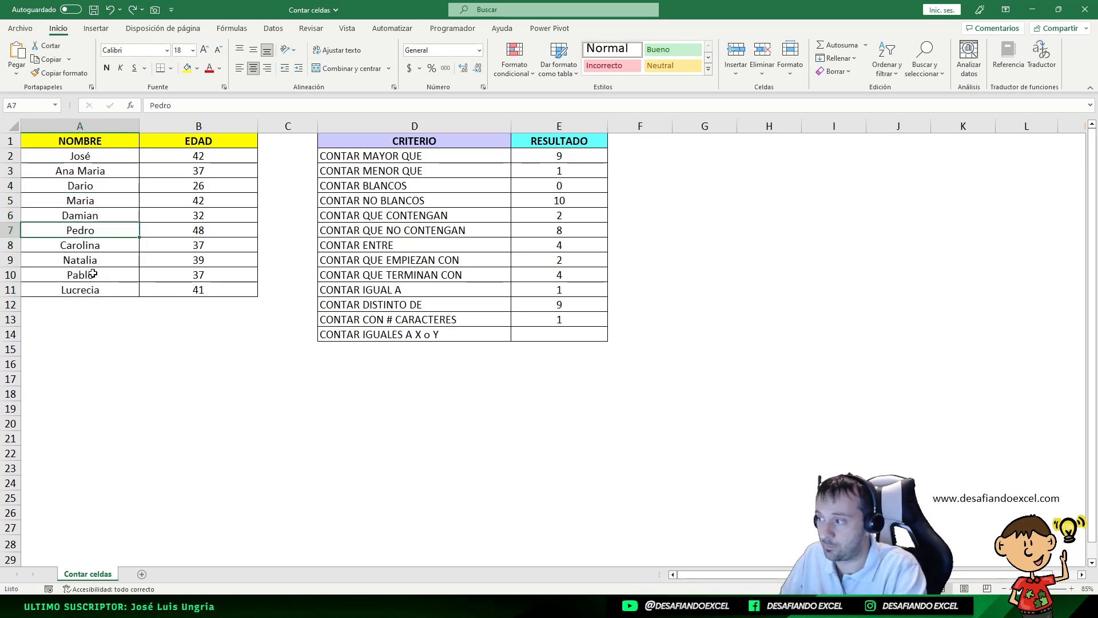
{"action": "left_click", "coordinate": [94, 184]}
{"action": "left_click", "coordinate": [95, 225]}
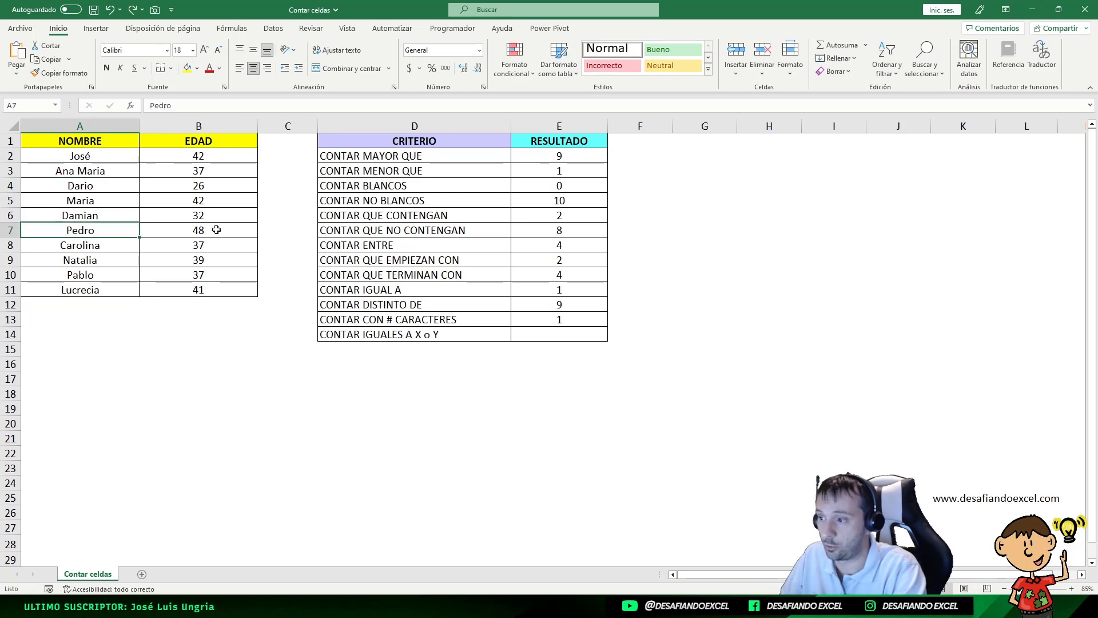
Start the E14 formula with CONTAR.SI over A2:A11, using the name listed in A4 as quoted lowercase criterion, followed by a plus sign
{"action": "left_click", "coordinate": [536, 335]}
{"action": "type", "text": "="}
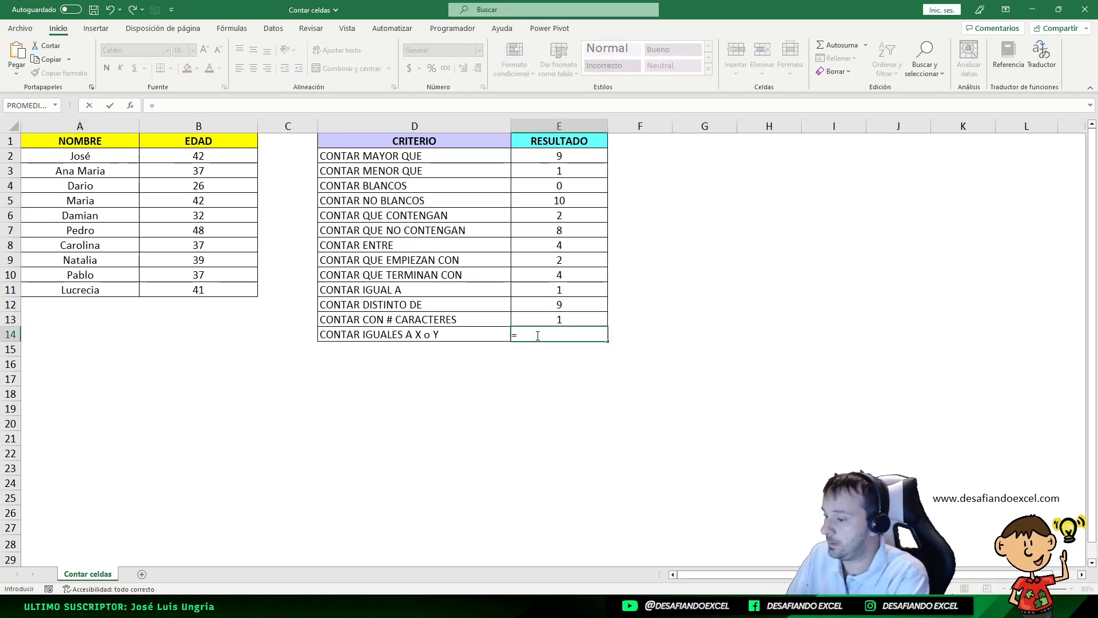
{"action": "type", "text": "CONTAR.SI"}
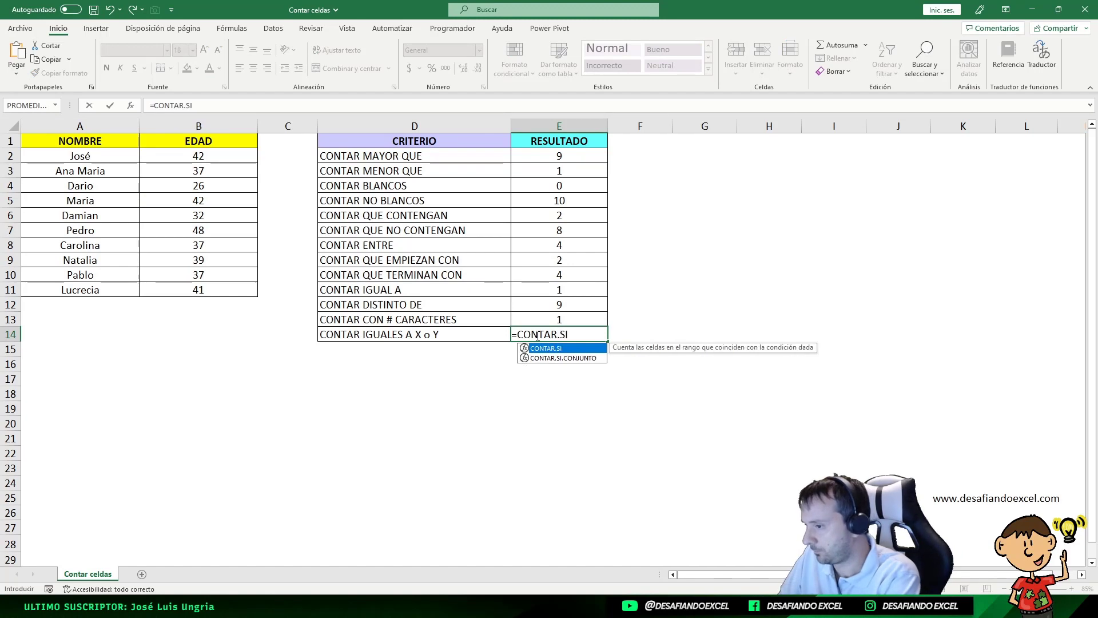
{"action": "type", "text": "("}
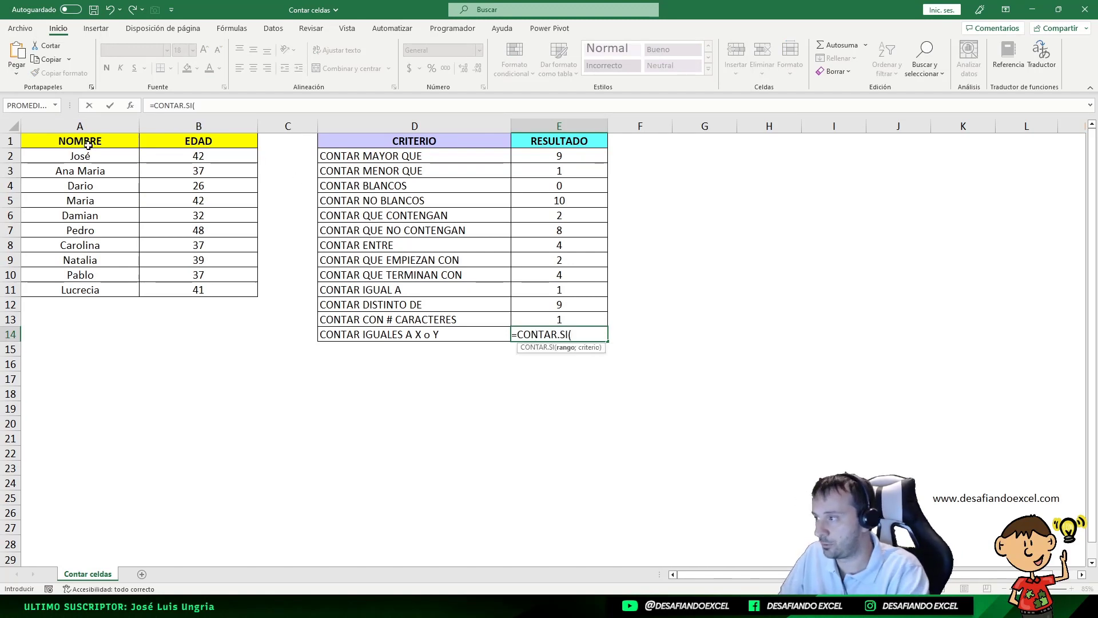
{"action": "left_click_drag", "start_coordinate": [91, 153], "coordinate": [93, 285]}
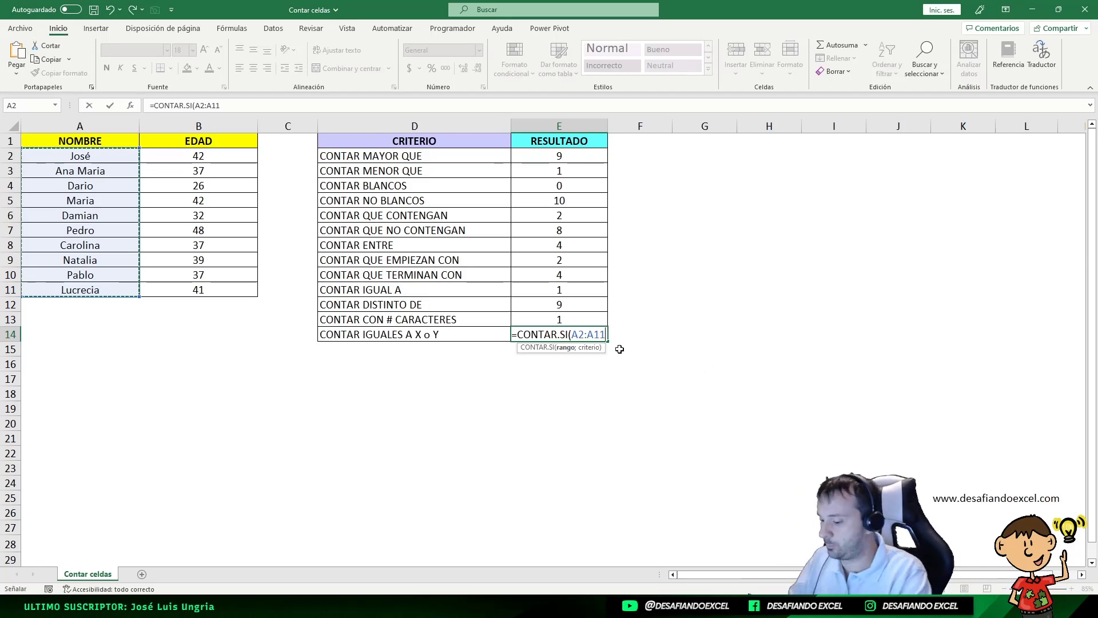
{"action": "type", "text": ";"}
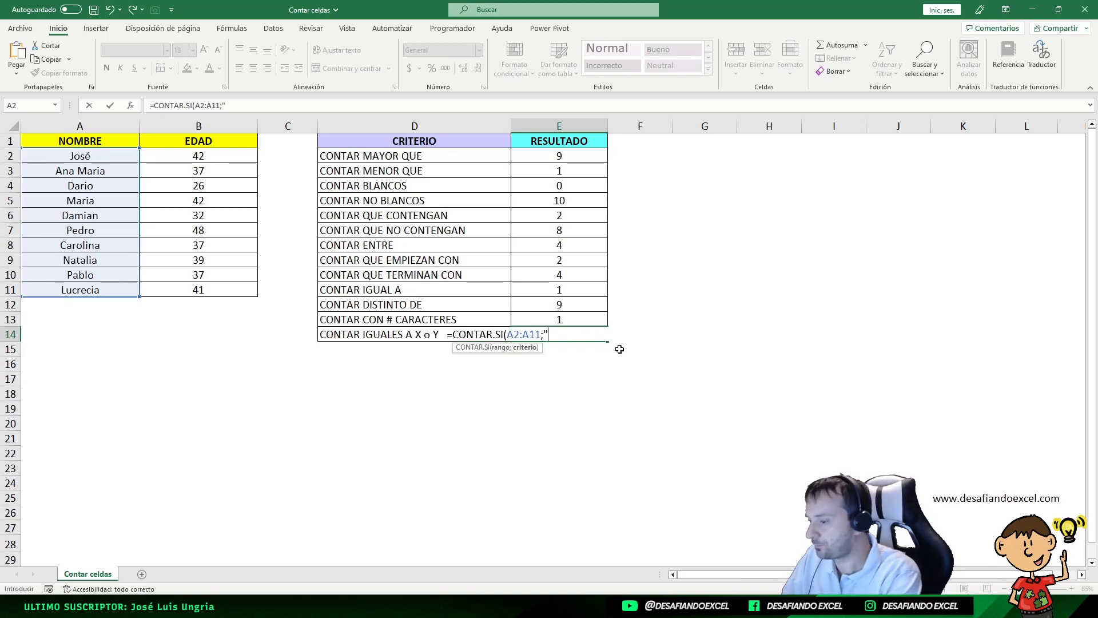
{"action": "type", "text": "\"dario"}
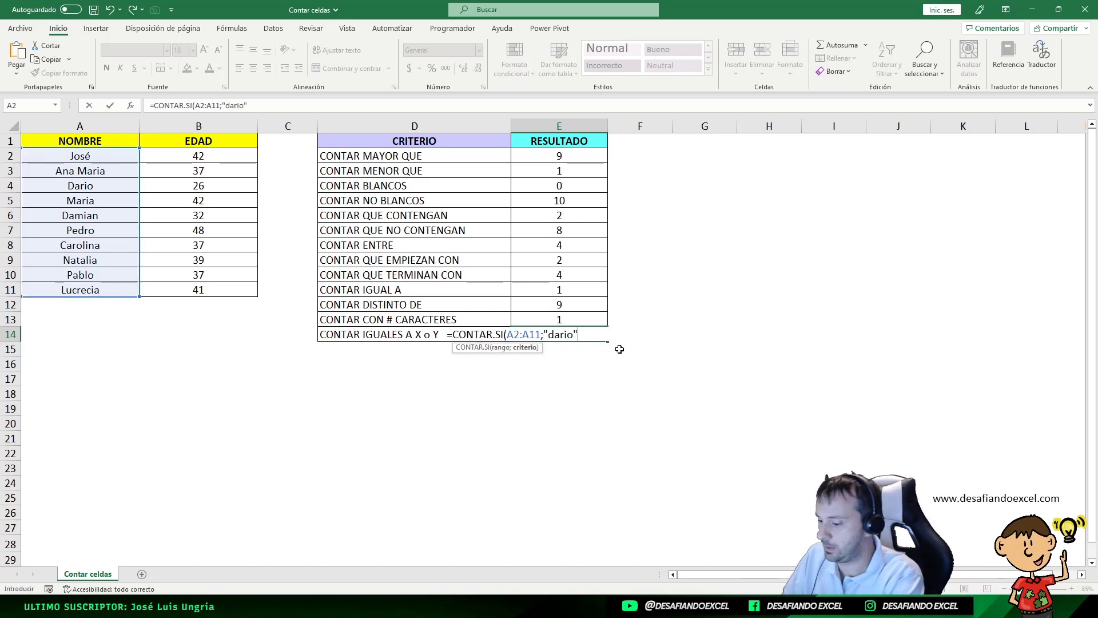
{"action": "type", "text": "\")+"}
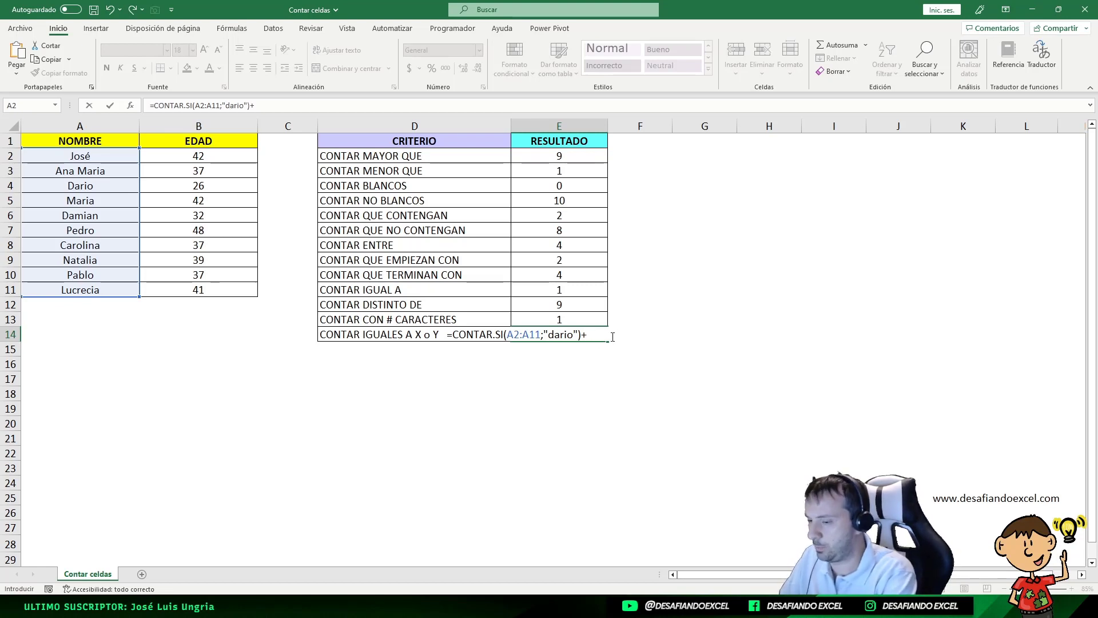
Complete the E14 formula by adding a second CONTAR.SI over A2:A11 with the name listed in A7 as quoted lowercase criterion
{"action": "type", "text": "c"}
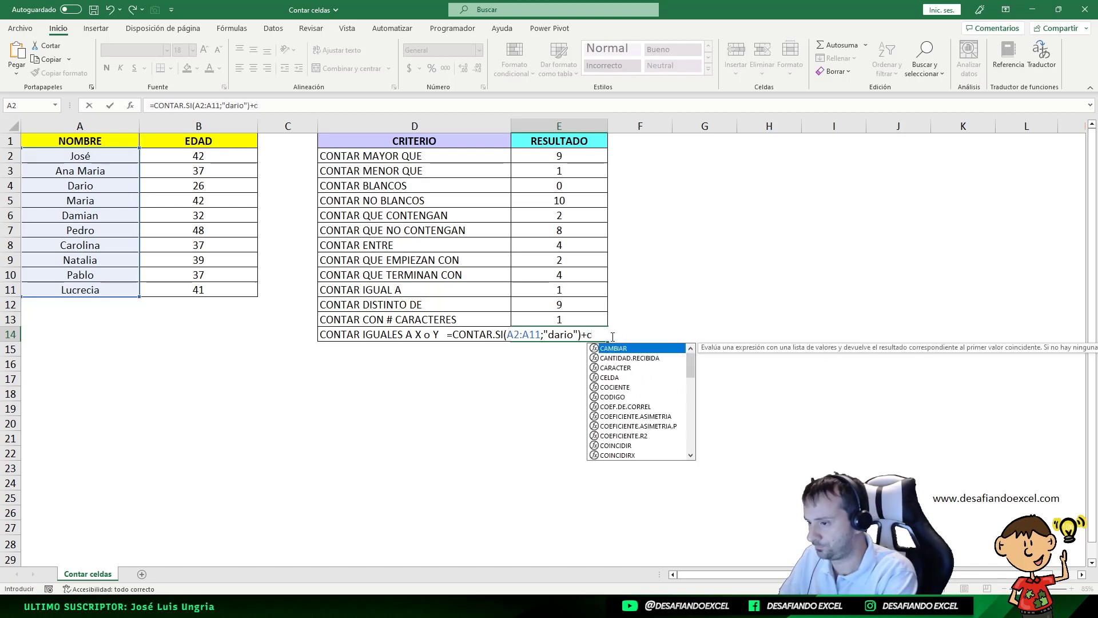
{"action": "type", "text": "ontar.si("}
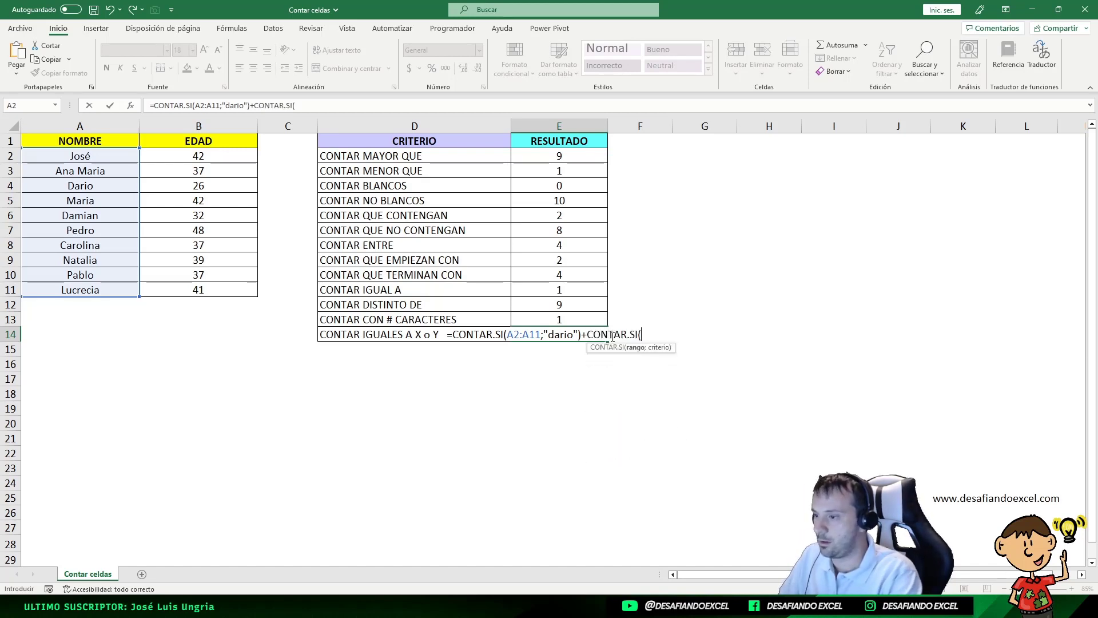
{"action": "left_click_drag", "start_coordinate": [80, 155], "coordinate": [80, 290]}
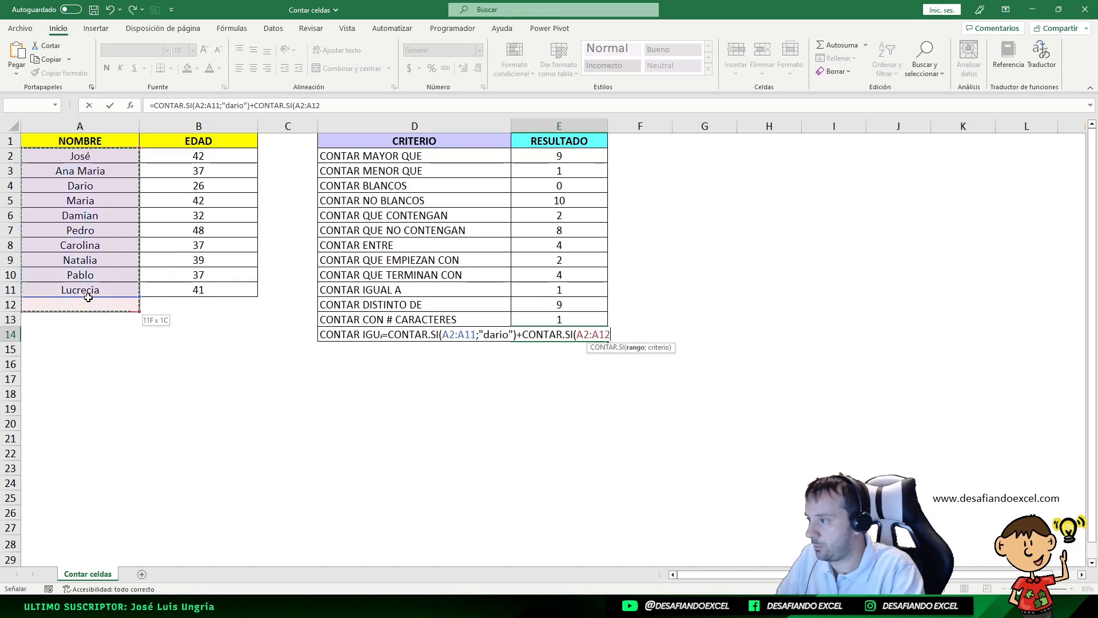
{"action": "type", "text": ";"}
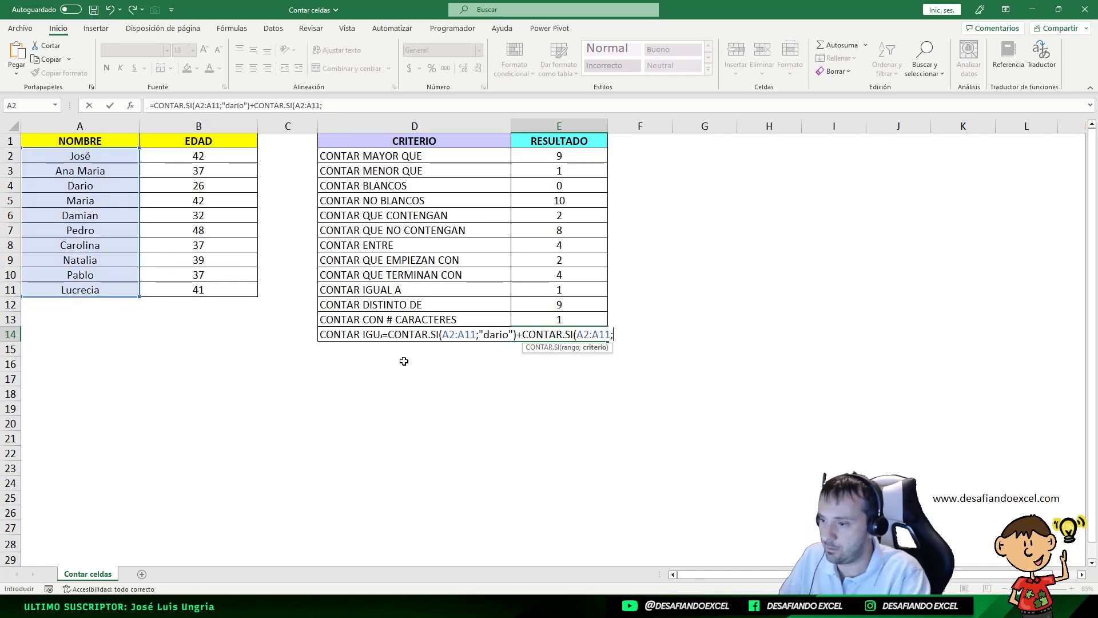
{"action": "type", "text": "\"pedro\")"}
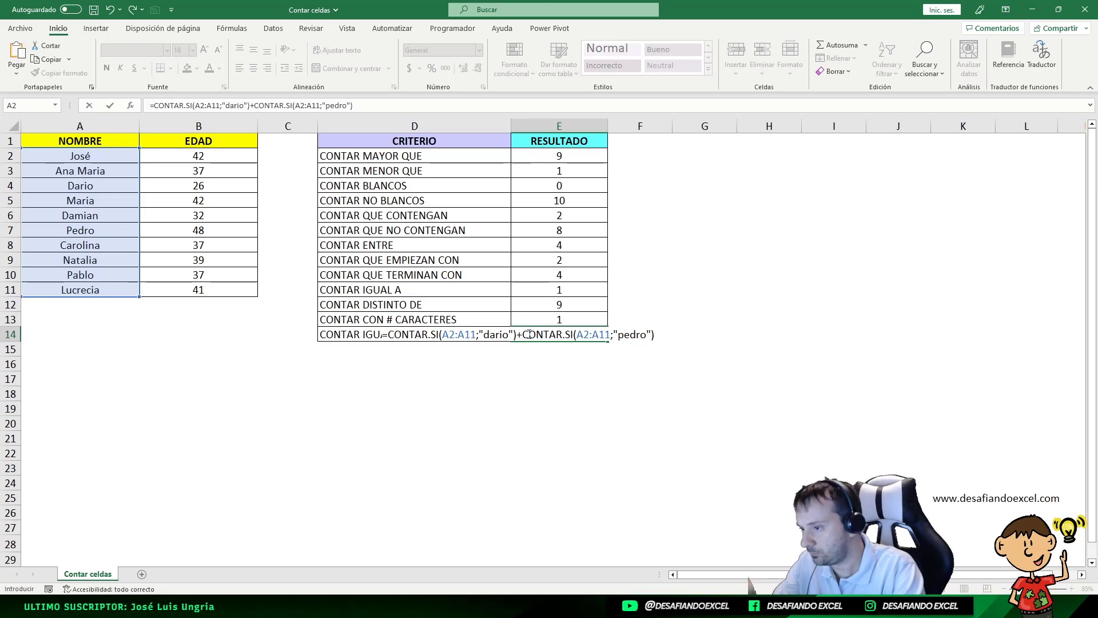
{"action": "key", "text": "Return"}
{"action": "key", "text": "Up"}
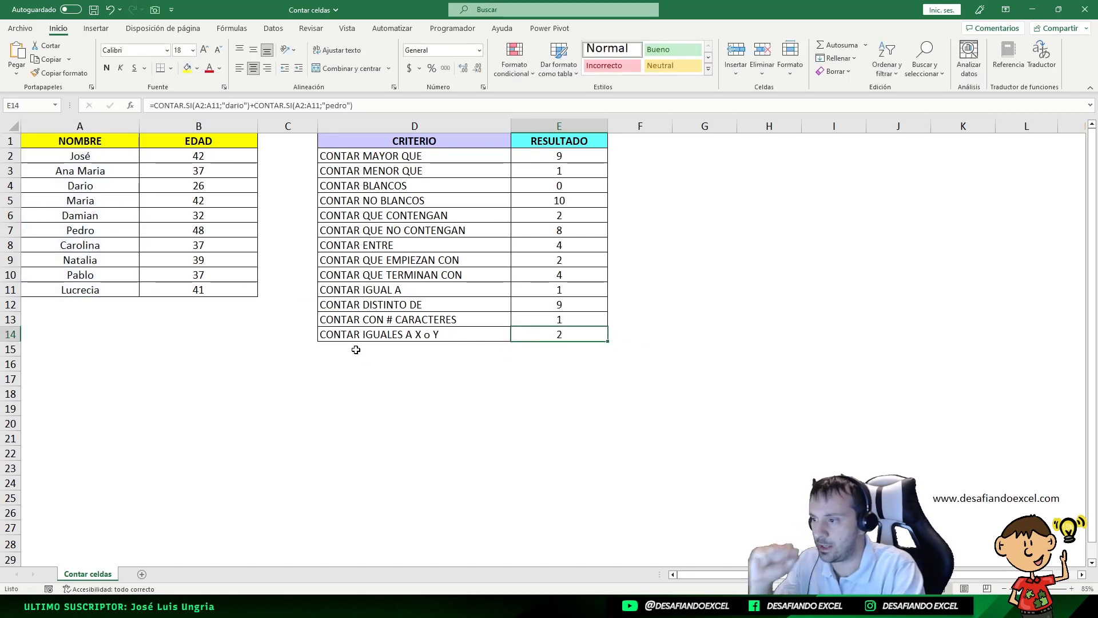
Change the criterion label in D14 to CONTAR IGUALES A X e Y
{"action": "double_click", "coordinate": [415, 335]}
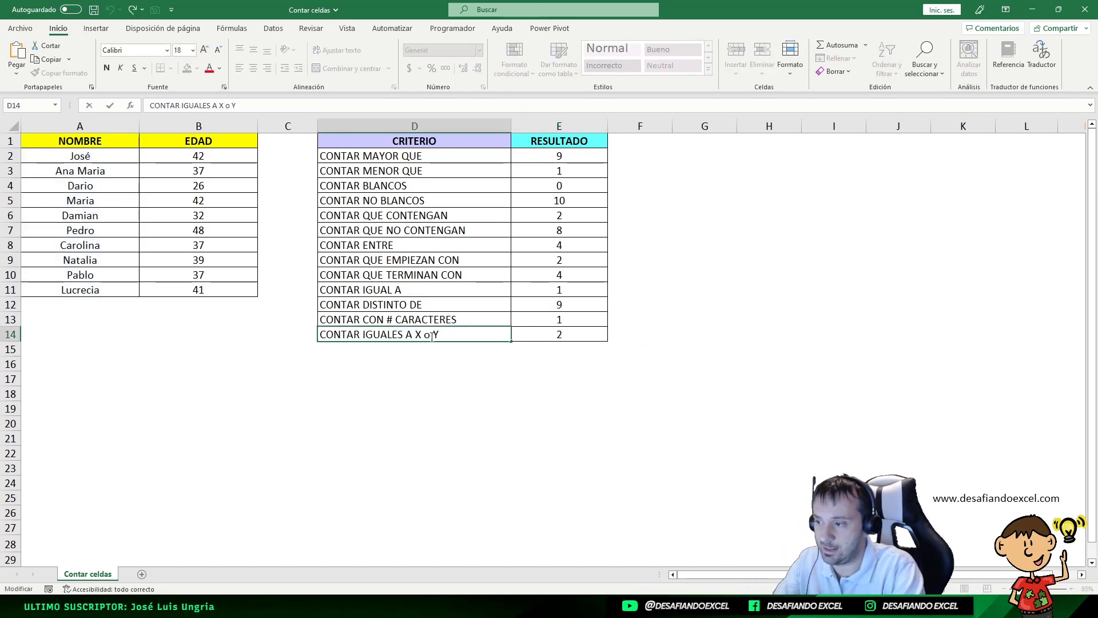
{"action": "left_click", "coordinate": [432, 335]}
{"action": "key", "text": "BackSpace"}
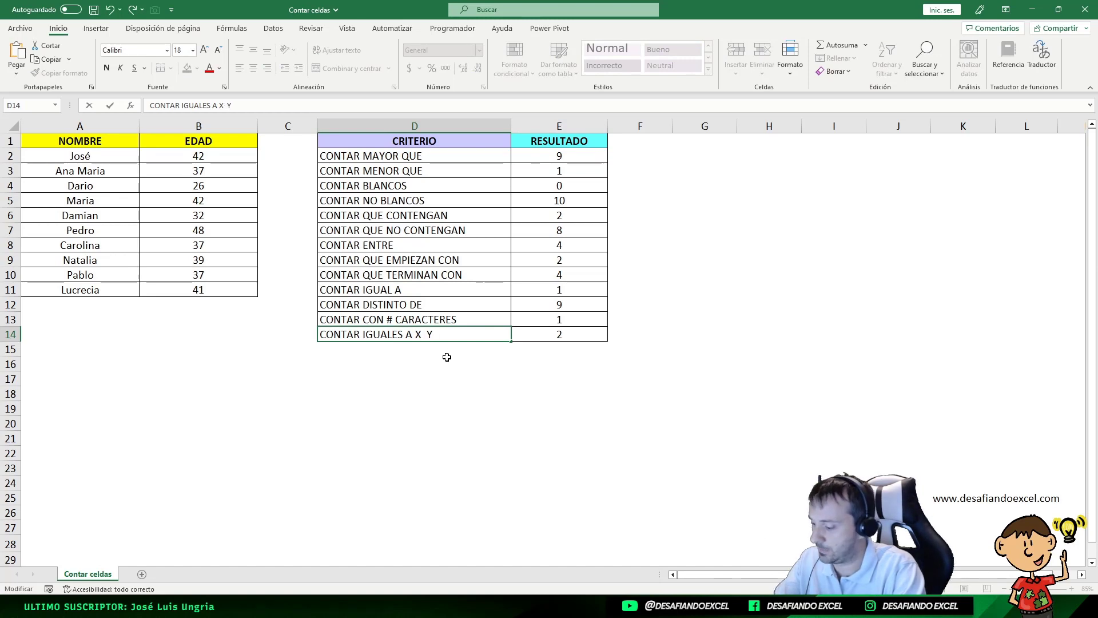
{"action": "type", "text": "E"}
{"action": "key", "text": "BackSpace"}
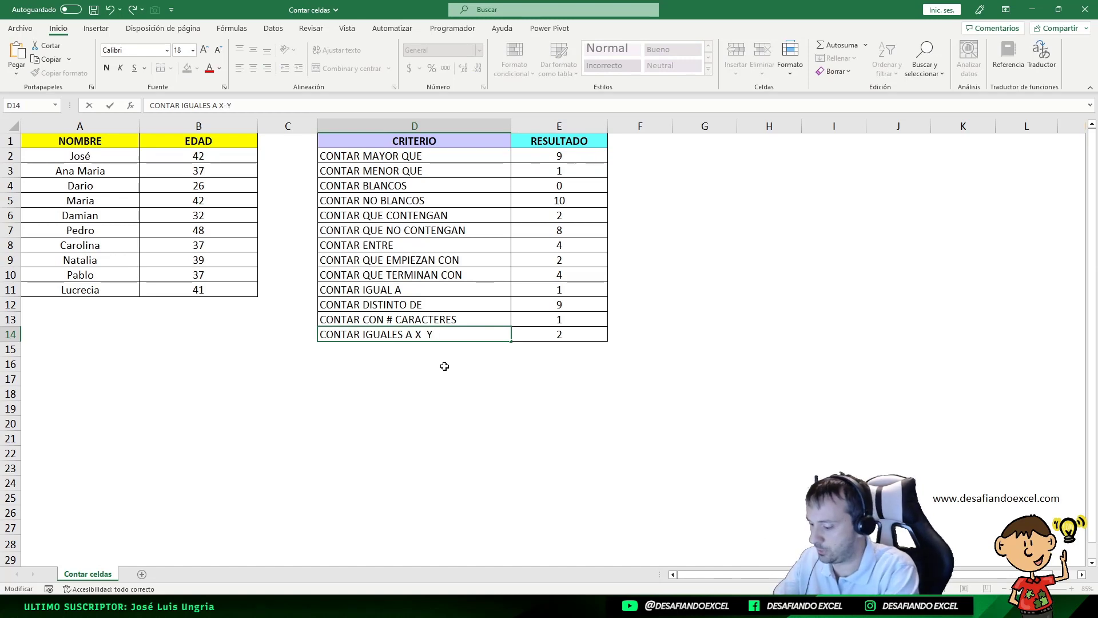
{"action": "type", "text": "e"}
{"action": "key", "text": "Return"}
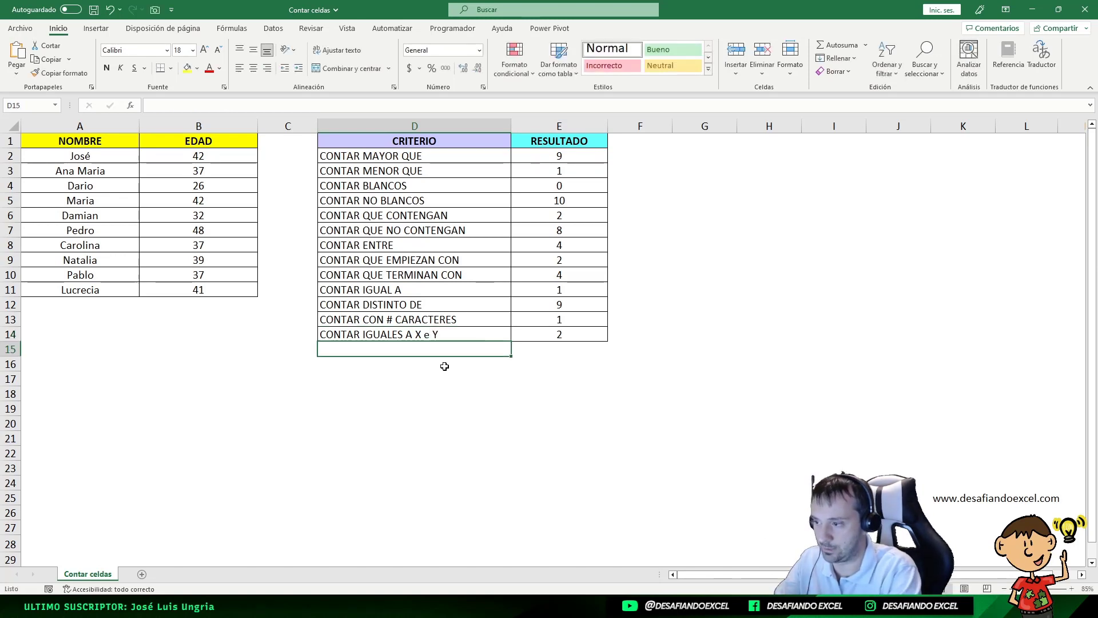
Check the D14 label and save the workbook
{"action": "left_click", "coordinate": [447, 337]}
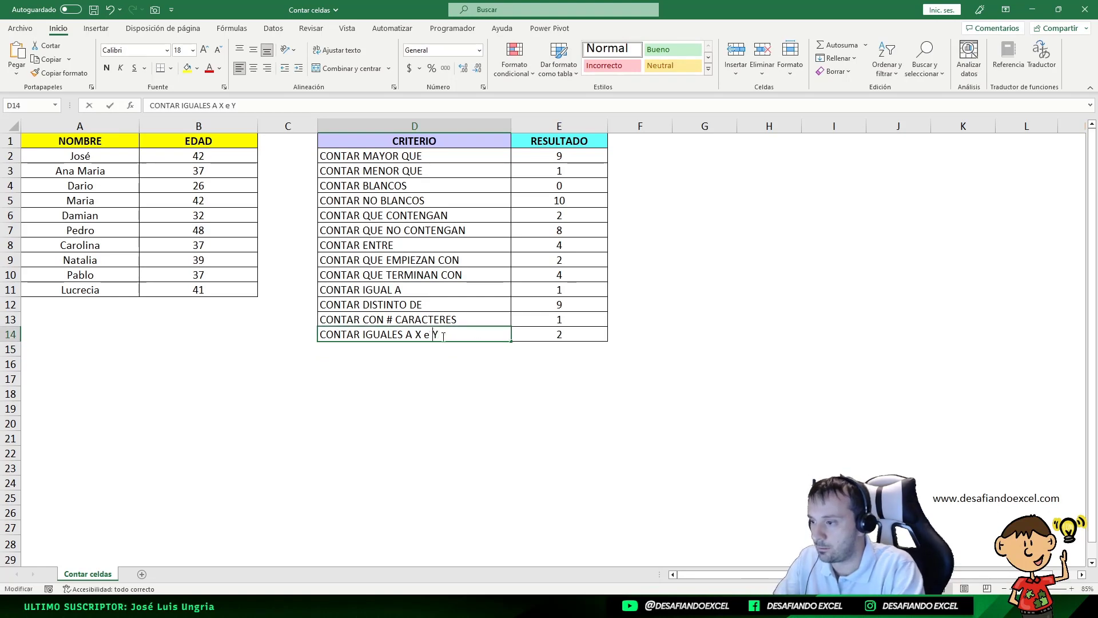
{"action": "left_click", "coordinate": [441, 366]}
{"action": "left_click", "coordinate": [540, 328]}
{"action": "left_click", "coordinate": [94, 9]}
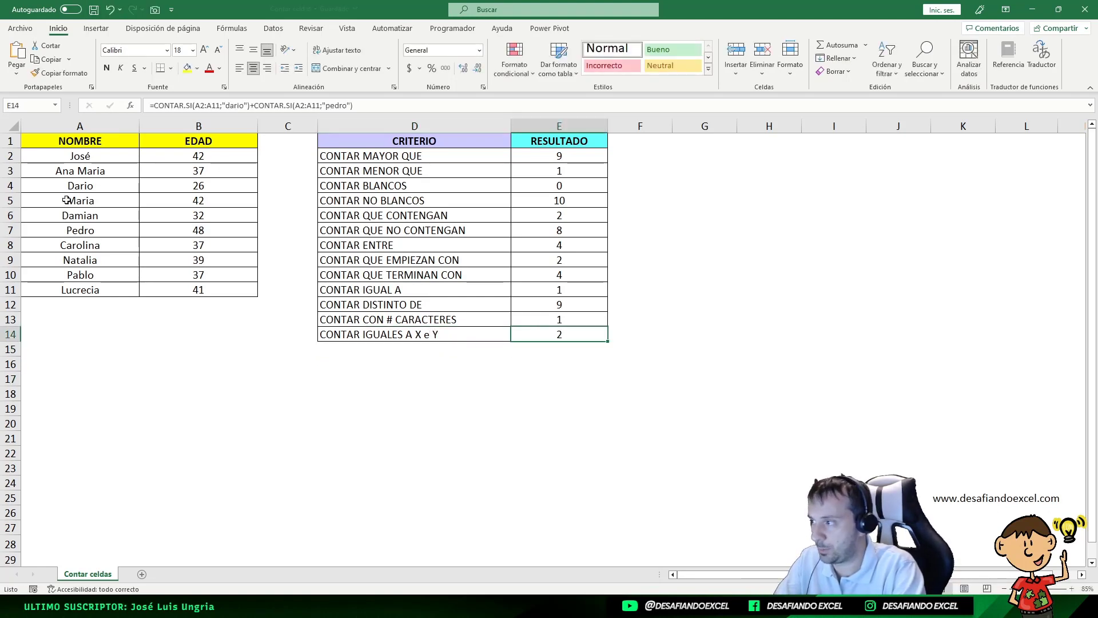
Replace the name in A11 with the name from A4 as a test of the E14 formula
{"action": "left_click", "coordinate": [77, 187]}
{"action": "left_click", "coordinate": [97, 228]}
{"action": "left_click", "coordinate": [102, 290]}
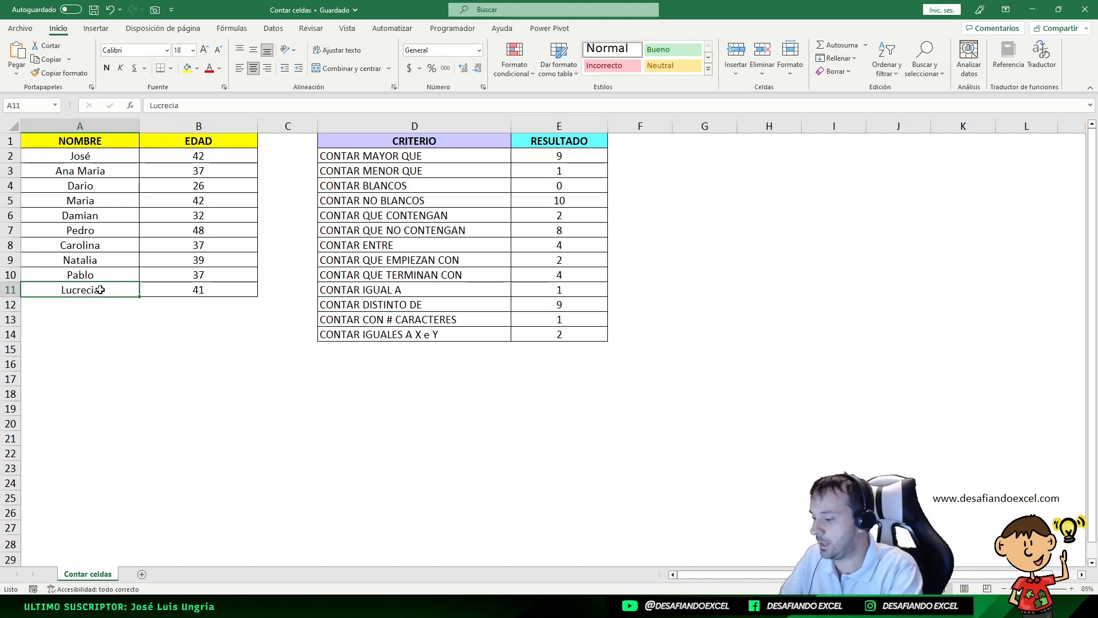
{"action": "type", "text": "dARIO"}
{"action": "key", "text": "BackSpace"}
{"action": "key", "text": "BackSpace"}
{"action": "key", "text": "BackSpace"}
{"action": "key", "text": "BackSpace"}
{"action": "key", "text": "BackSpace"}
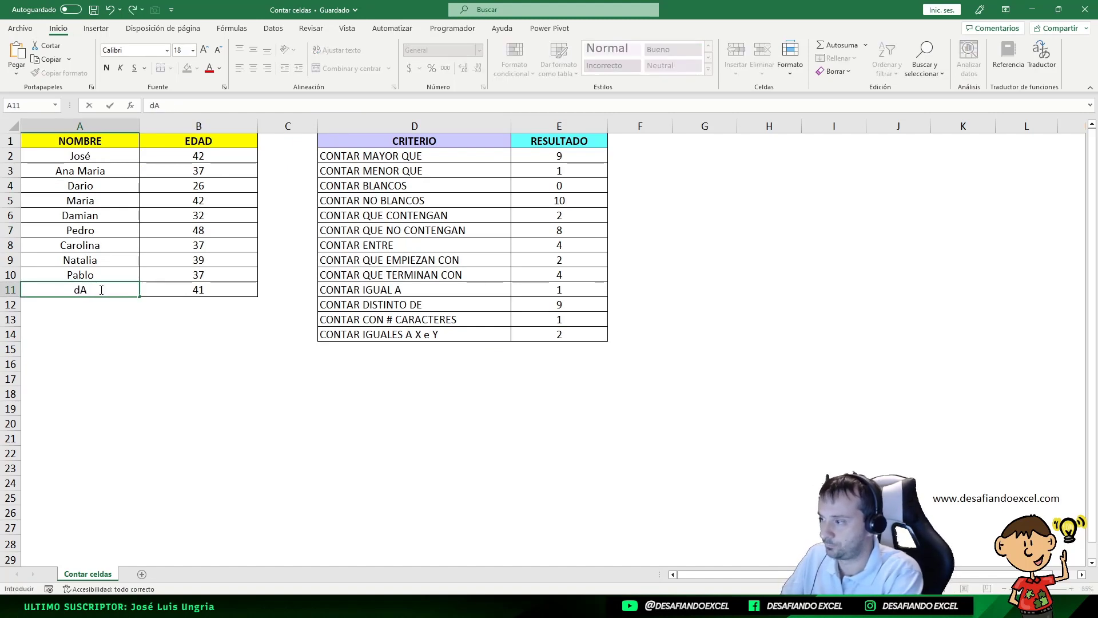
{"action": "type", "text": "Dario"}
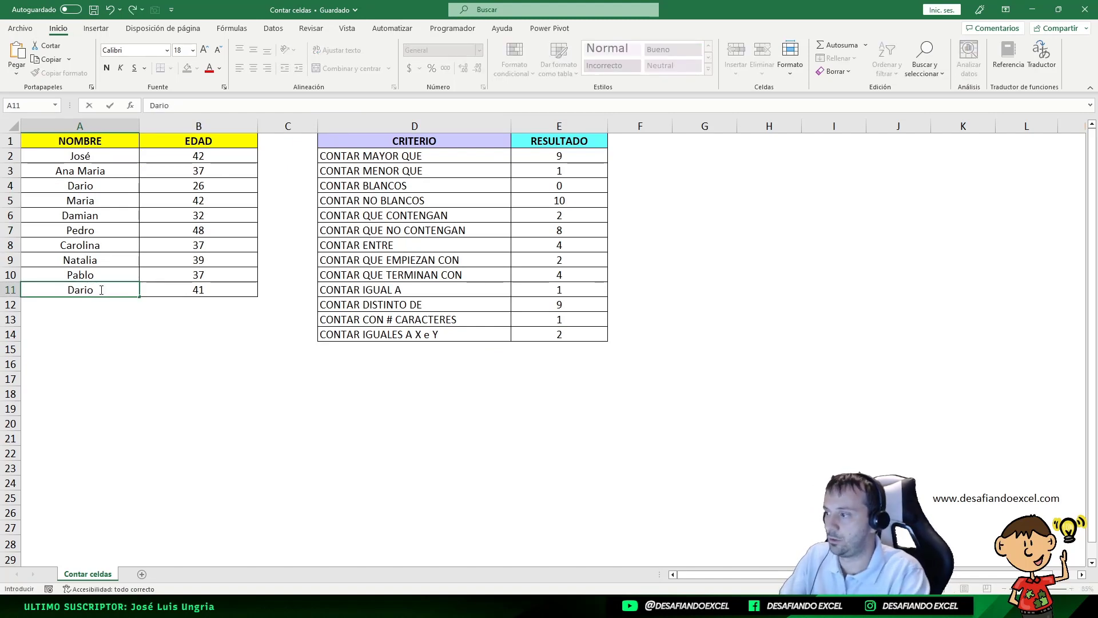
{"action": "key", "text": "Return"}
Check the E14 count against the test entry and undo the replacement in A11
{"action": "left_click", "coordinate": [566, 336]}
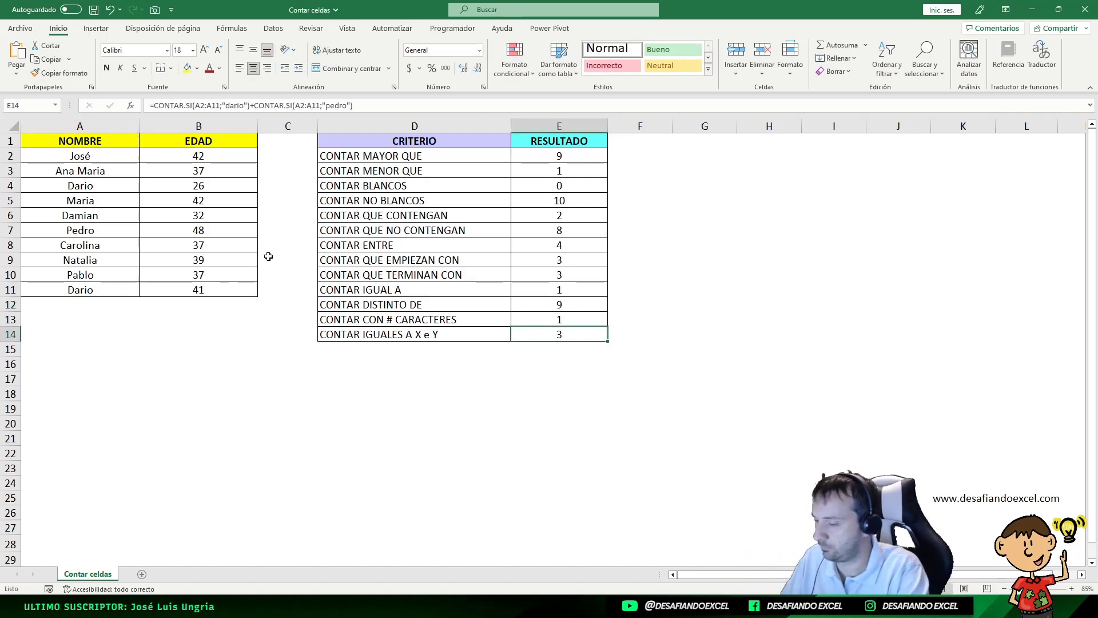
{"action": "key", "text": "ctrl+z"}
{"action": "left_click", "coordinate": [554, 165]}
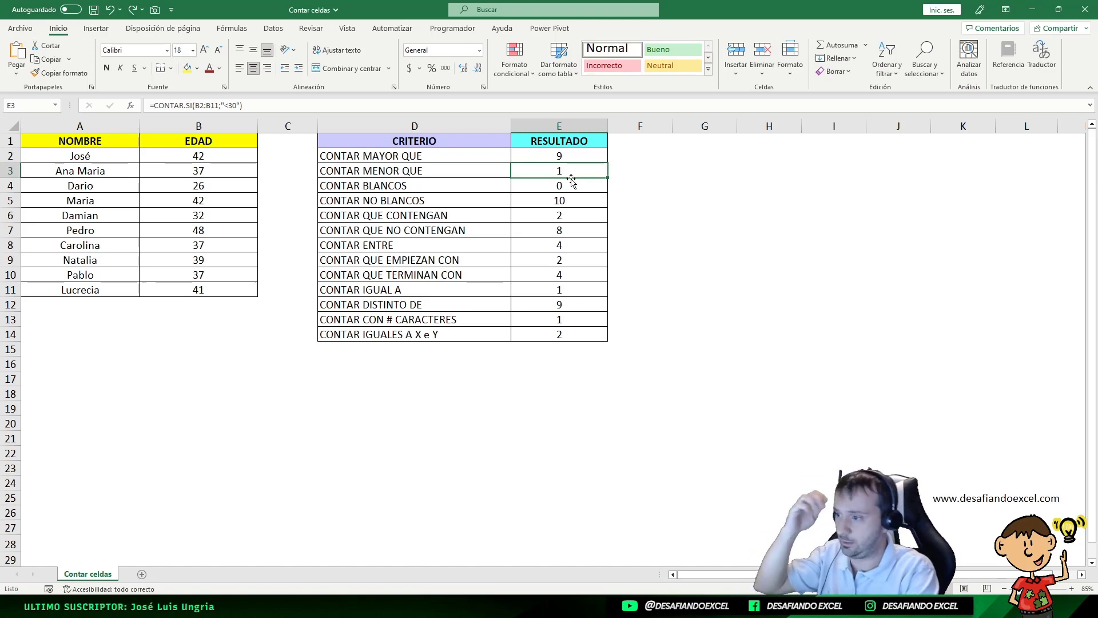
{"action": "key", "text": "Left"}
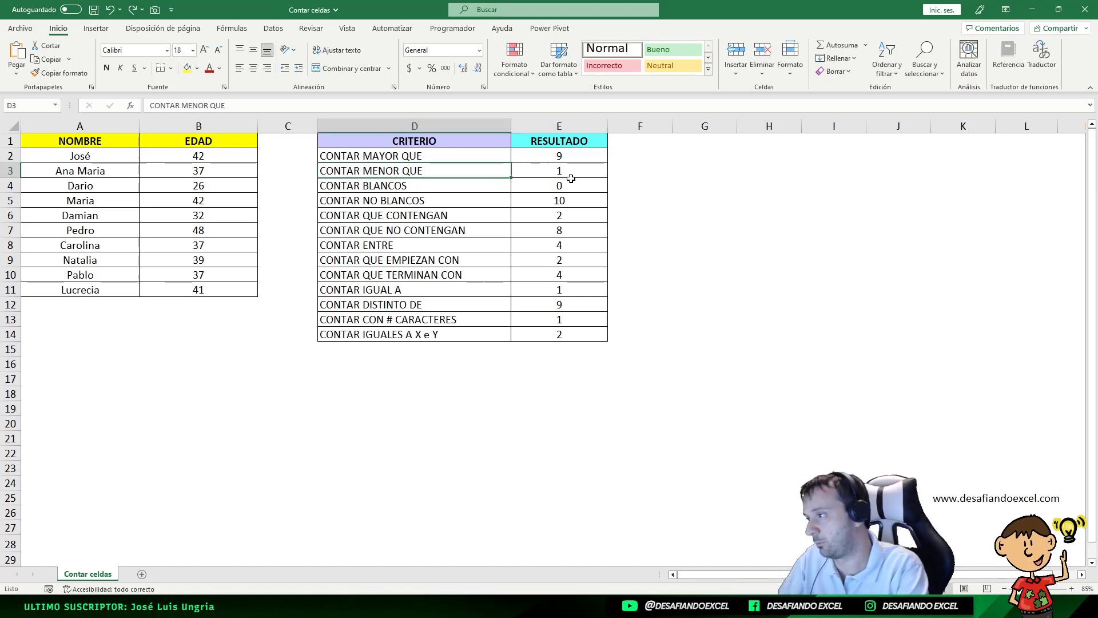
{"action": "key", "text": "Right"}
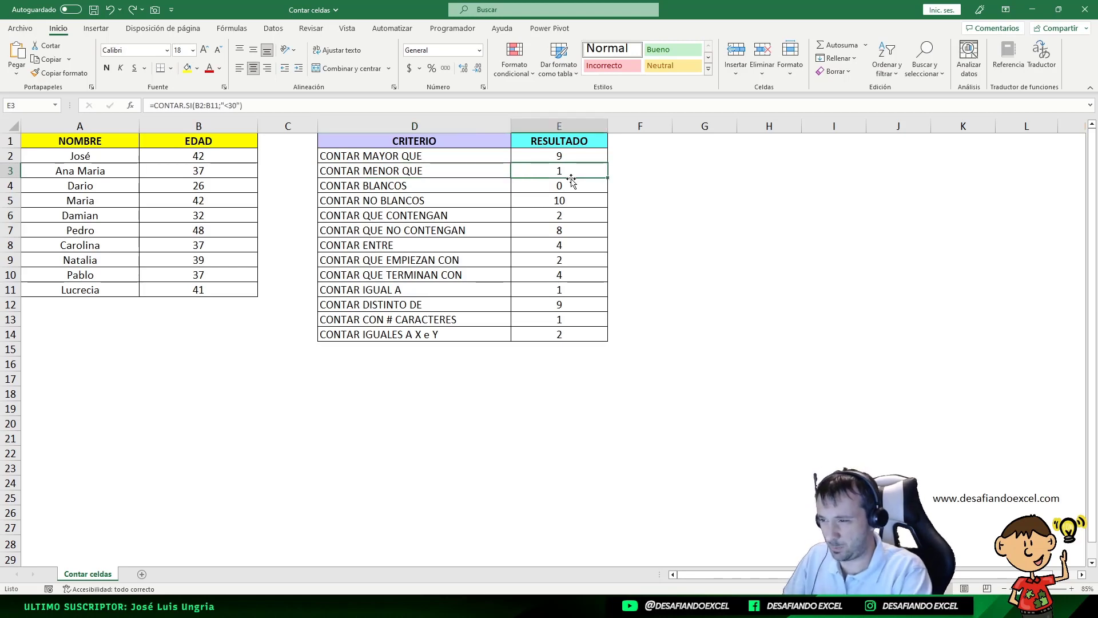
{"action": "key", "text": "Up"}
{"action": "key", "text": "Left"}
{"action": "key", "text": "Left"}
{"action": "key", "text": "Left"}
{"action": "key", "text": "Down"}
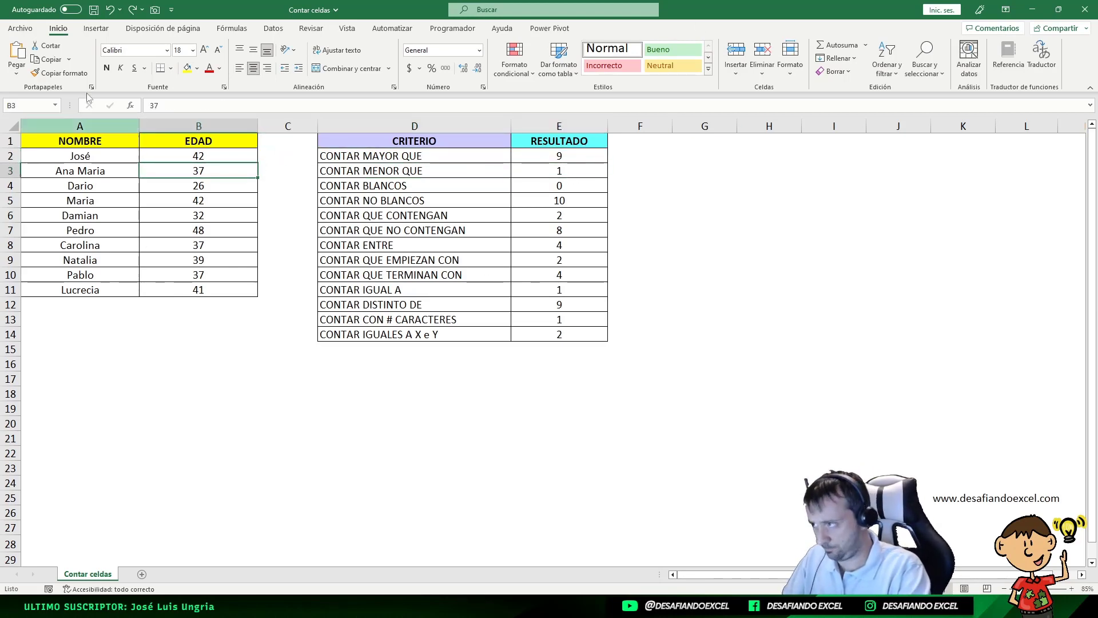
Save the workbook with the completed RESULTADO column
{"action": "left_click", "coordinate": [98, 11]}
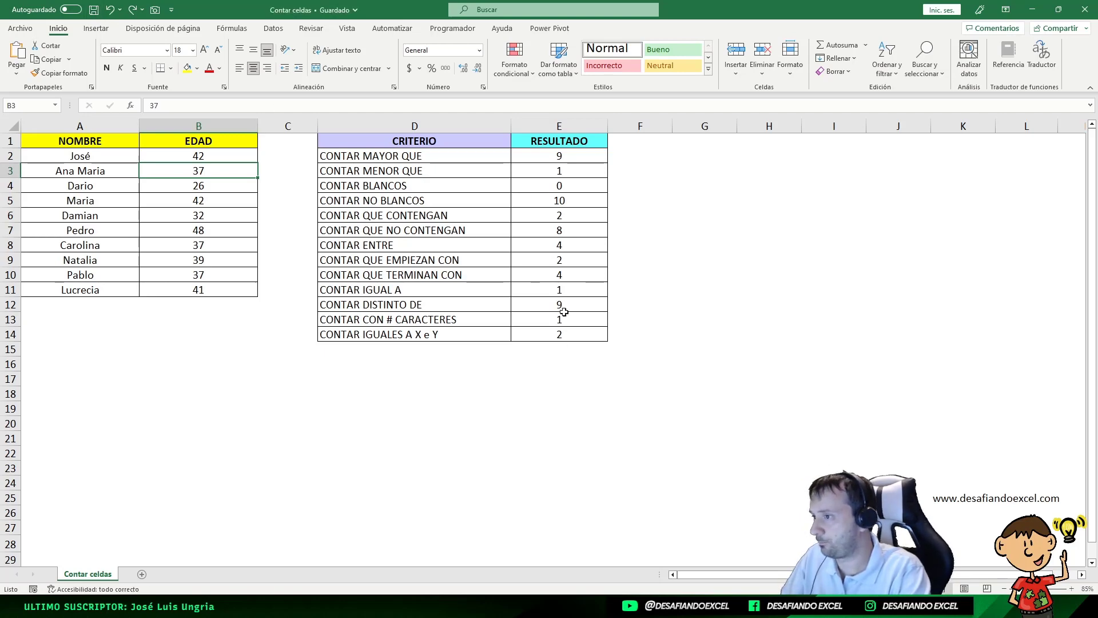